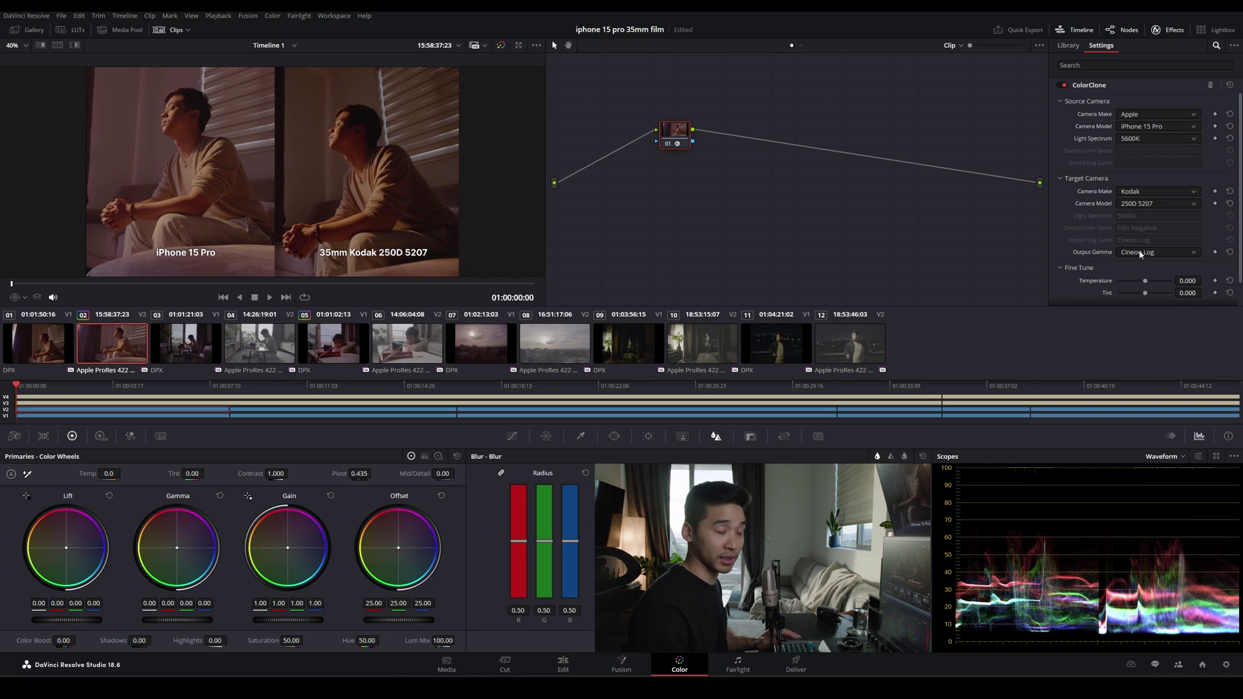
Apply ColorClone to the first clip's node with source camera Kodak 250D 5207 and a 5600K light spectrum
{"action": "left_click", "coordinate": [45, 343]}
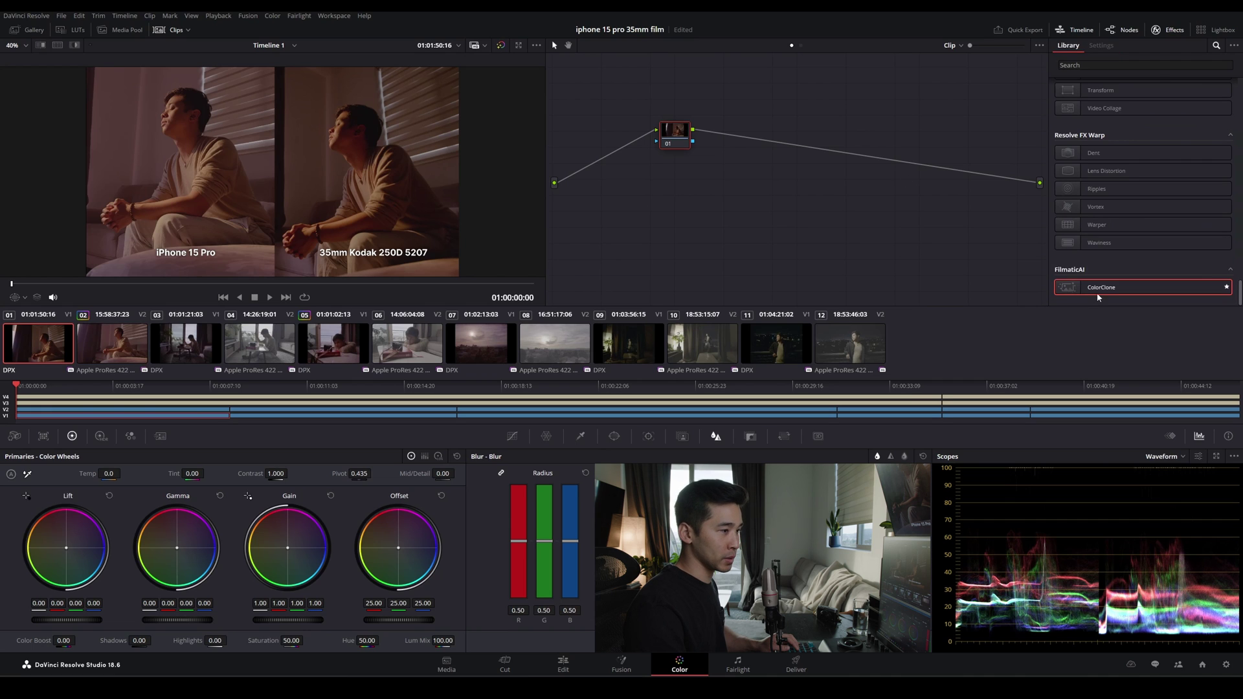
{"action": "left_click_drag", "start_coordinate": [1099, 297], "coordinate": [674, 135]}
{"action": "left_click", "coordinate": [1146, 114]}
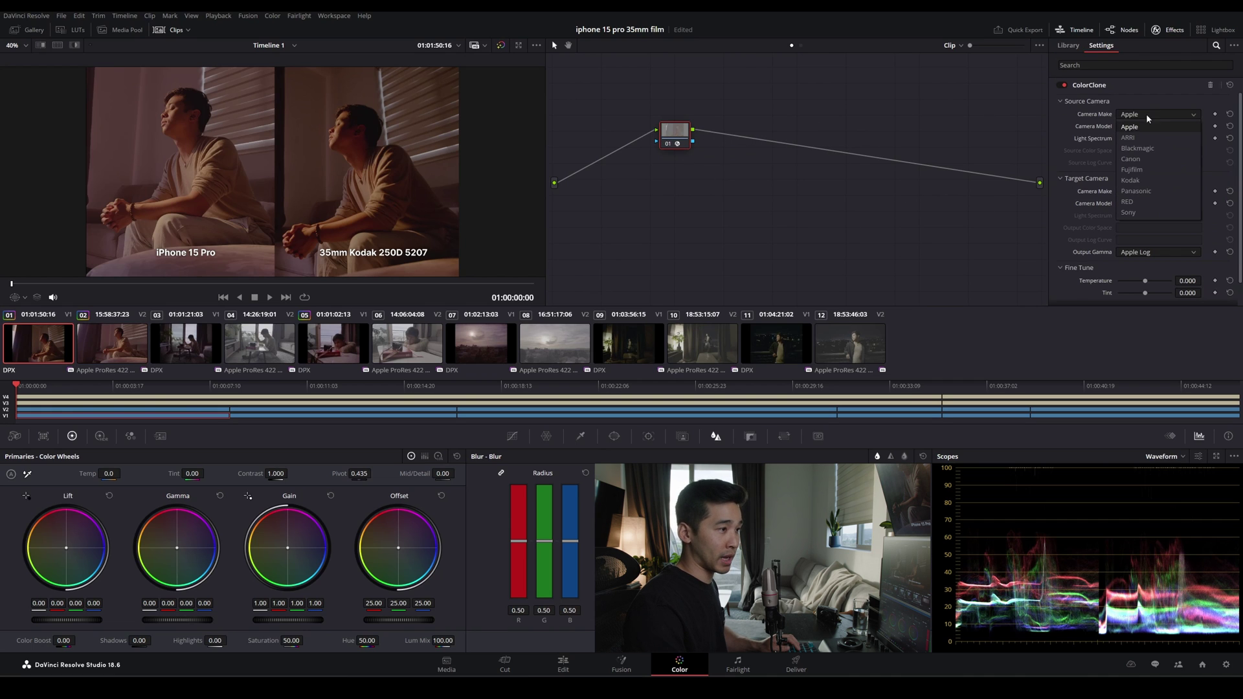
{"action": "left_click", "coordinate": [1130, 180]}
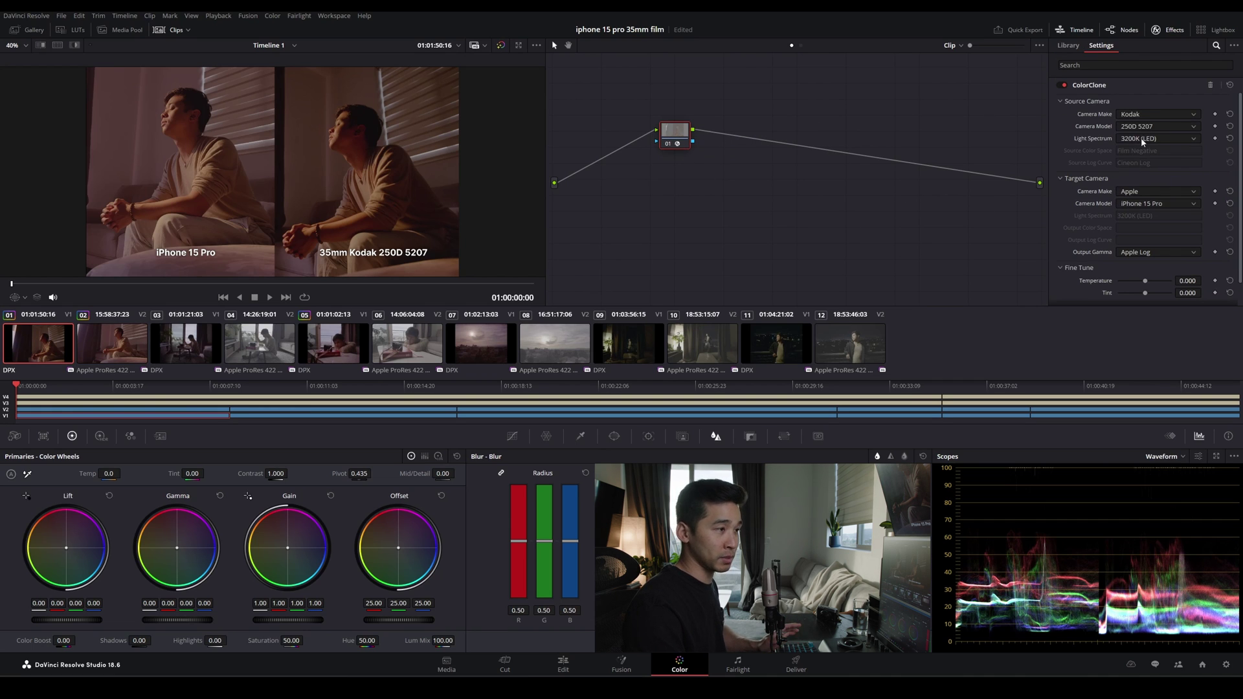
{"action": "left_click", "coordinate": [1142, 139]}
{"action": "left_click", "coordinate": [1139, 163]}
Set ColorClone's target camera to Kodak 250D 5207 and its output gamma to Cineon Log to Rec709
{"action": "left_click", "coordinate": [1139, 189]}
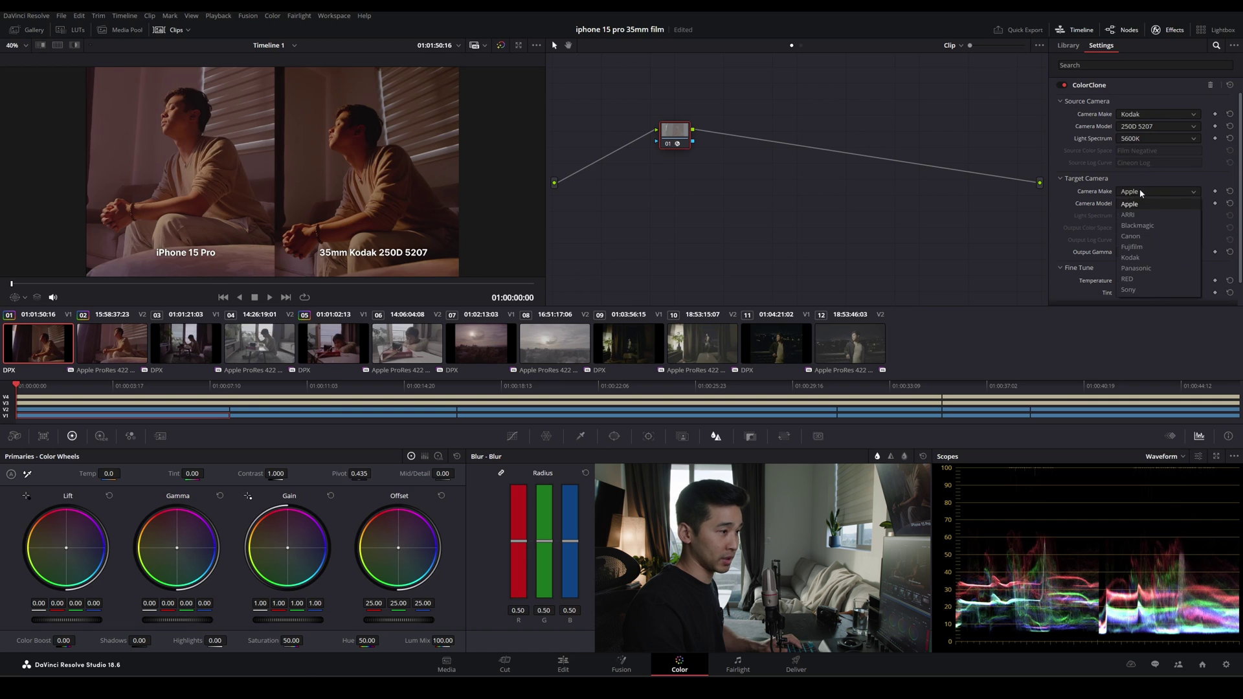
{"action": "left_click", "coordinate": [1143, 257]}
{"action": "left_click", "coordinate": [1156, 252]}
{"action": "left_click", "coordinate": [1144, 275]}
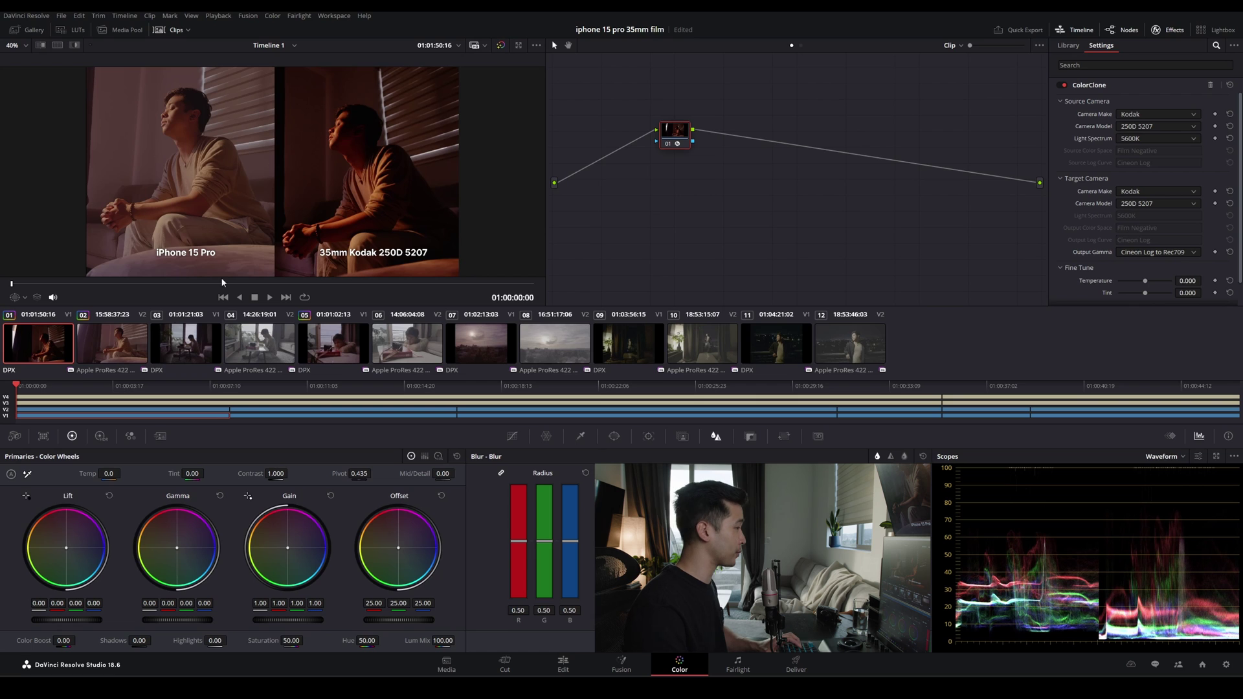
On the iPhone clip, set ColorClone's output gamma to Cineon Log to Rec709 and fine-tune temperature to 0.073 and tint to 0.244
{"action": "left_click", "coordinate": [112, 341]}
{"action": "left_click", "coordinate": [1139, 253]}
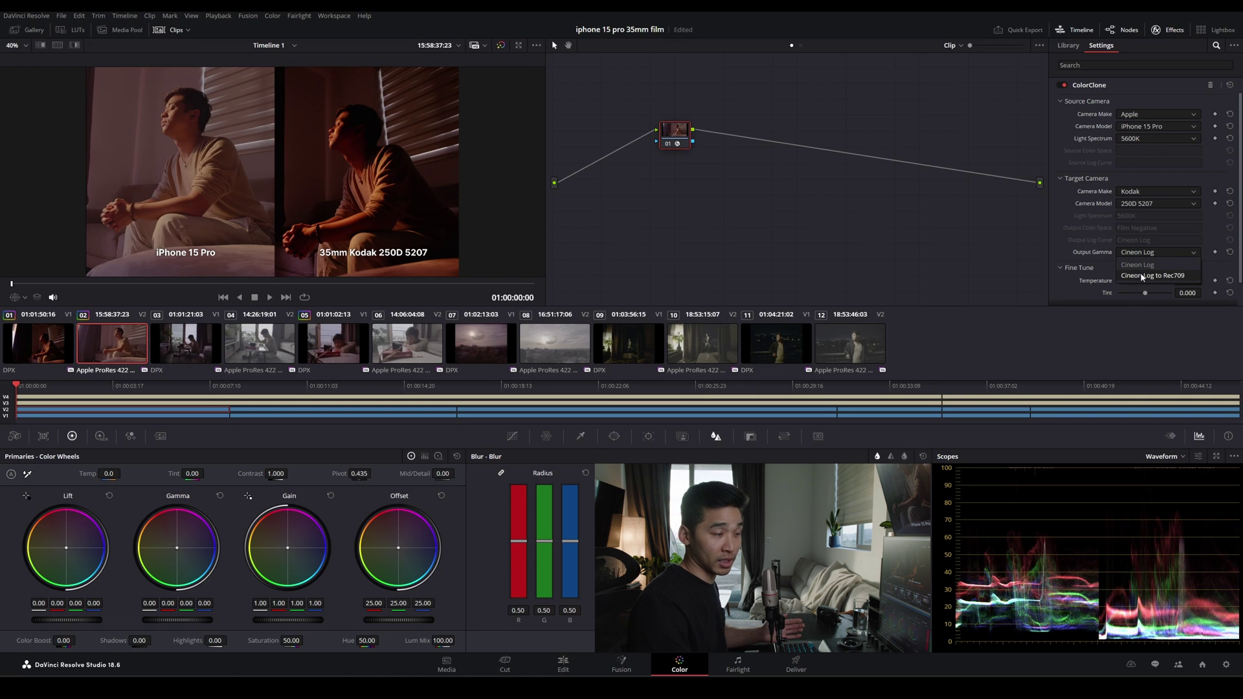
{"action": "left_click", "coordinate": [1142, 277]}
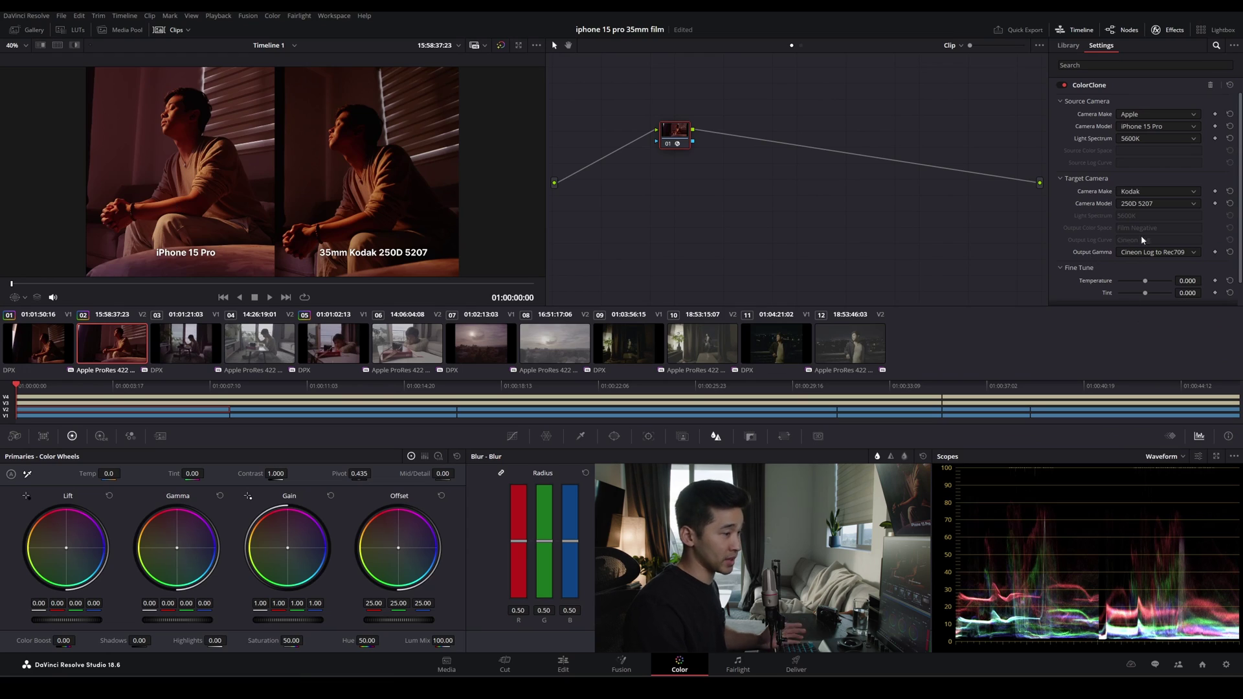
{"action": "scroll", "coordinate": [1159, 239], "scroll_direction": "down", "scroll_amount": 1}
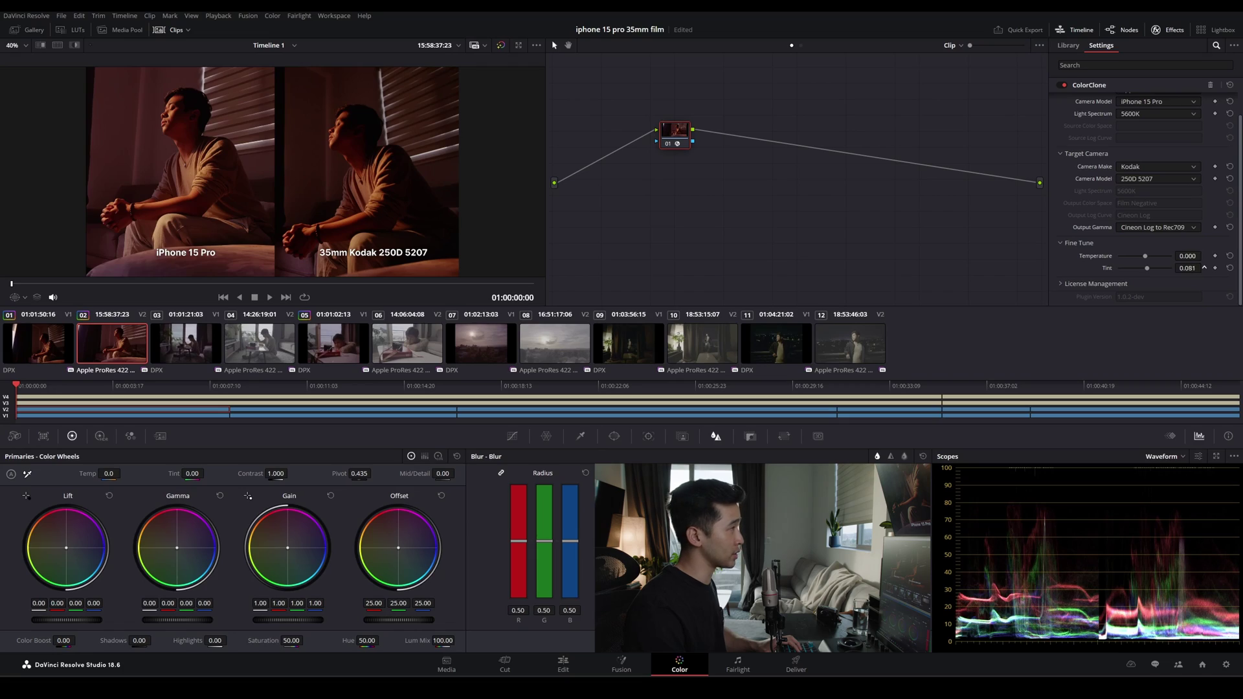
{"action": "mouse_move", "coordinate": [1204, 267]}
{"action": "left_mouse_down"}
{"action": "mouse_move", "coordinate": [1234, 268]}
{"action": "mouse_move", "coordinate": [1204, 256]}
{"action": "left_mouse_up"}
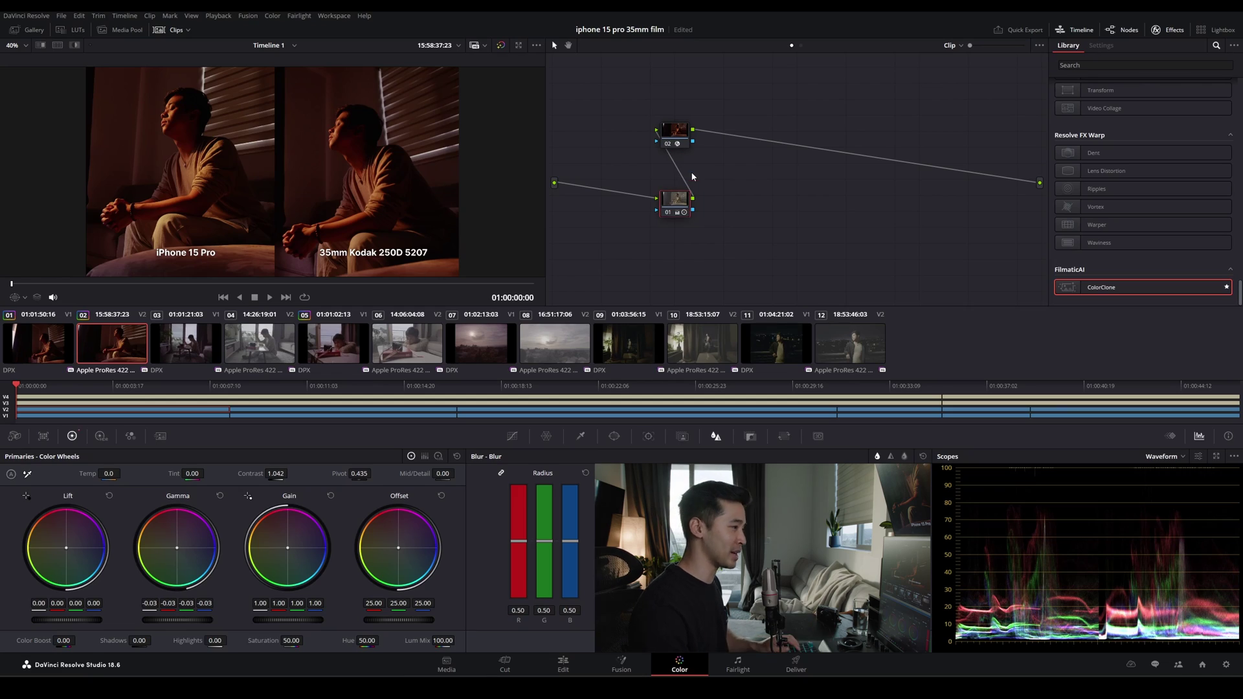
Clean up the node graph into a straight chain and select the ColorClone node
{"action": "right_click", "coordinate": [806, 177]}
{"action": "left_click", "coordinate": [835, 275]}
{"action": "left_click", "coordinate": [717, 189]}
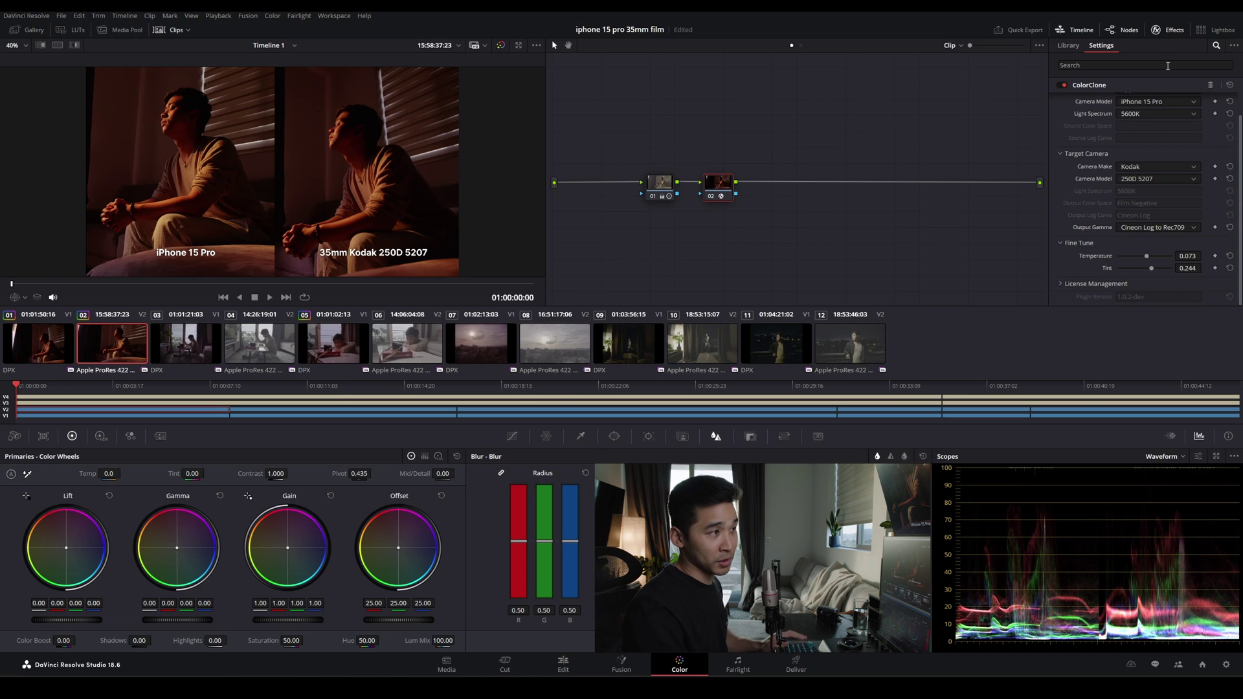
Find the Halation effect in the effects library and add it as a new node after the ColorClone node
{"action": "left_click", "coordinate": [1067, 45]}
{"action": "left_click", "coordinate": [1124, 64]}
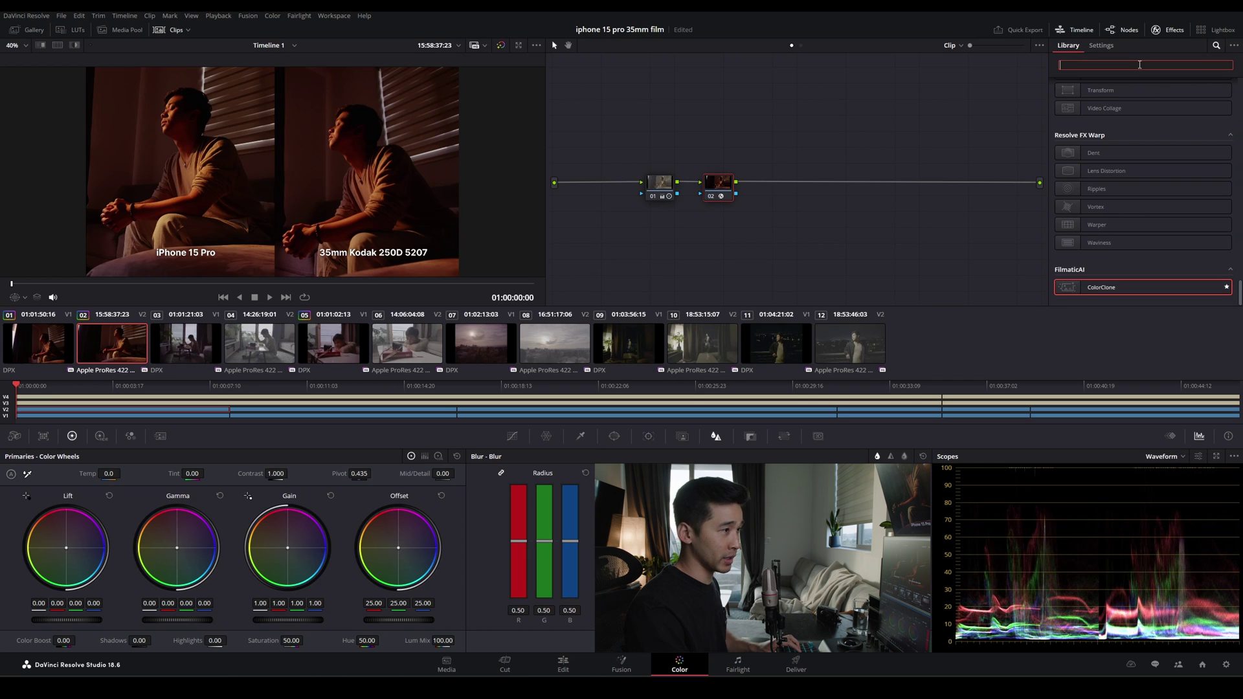
{"action": "type", "text": "hala"}
{"action": "left_click_drag", "start_coordinate": [1107, 104], "coordinate": [745, 174]}
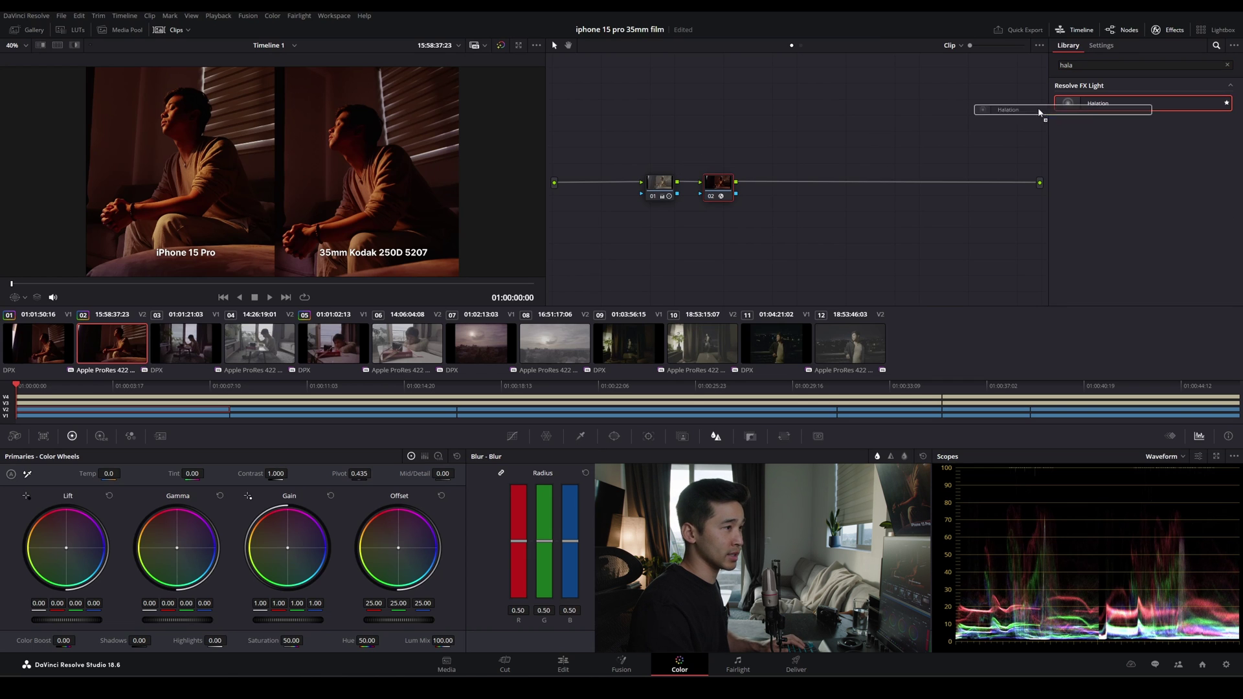
{"action": "left_click_drag", "start_coordinate": [1099, 128], "coordinate": [770, 191]}
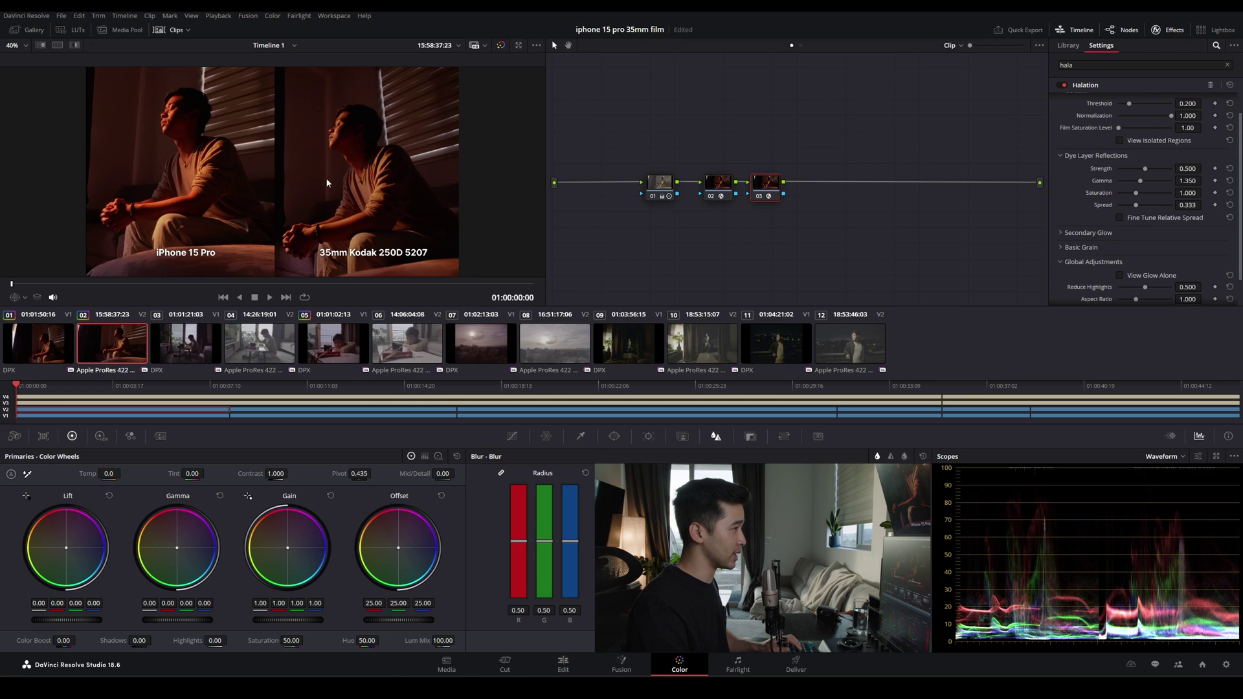
Compare the halation on the subject's face in both shots and adjust the Spread of the Dye Layer Reflections
{"action": "scroll", "coordinate": [201, 142], "scroll_direction": "up", "scroll_amount": 10}
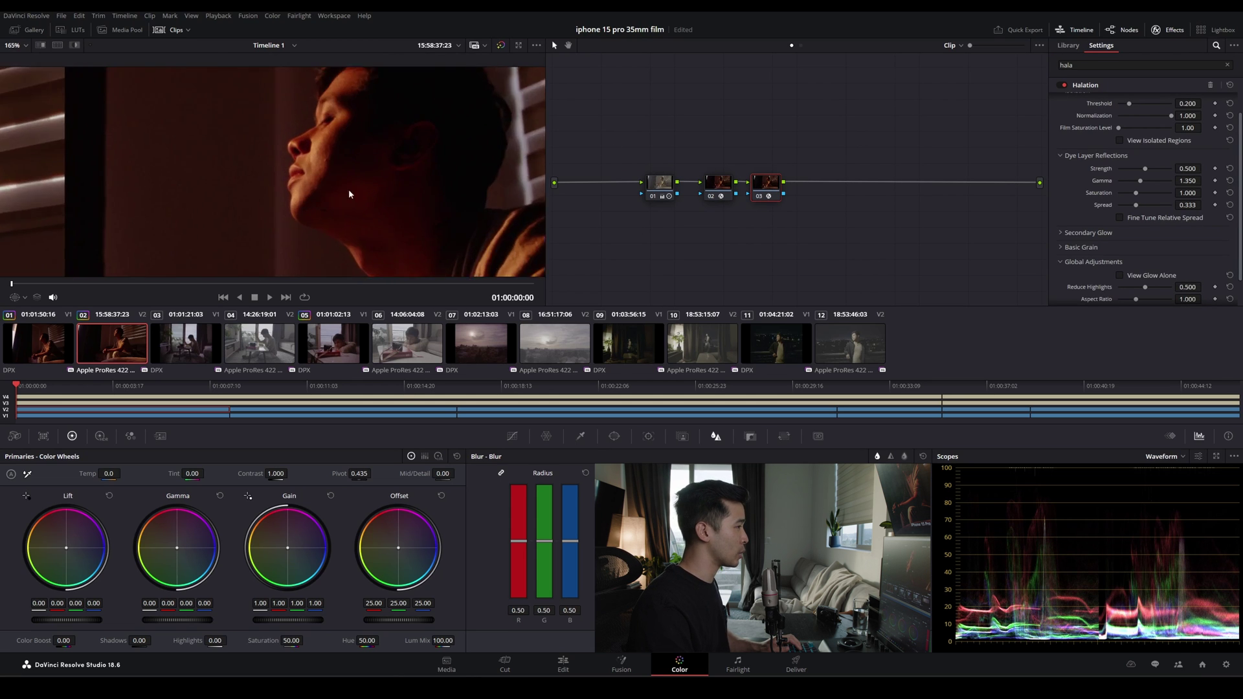
{"action": "left_click_drag", "start_coordinate": [542, 131], "coordinate": [579, 130]}
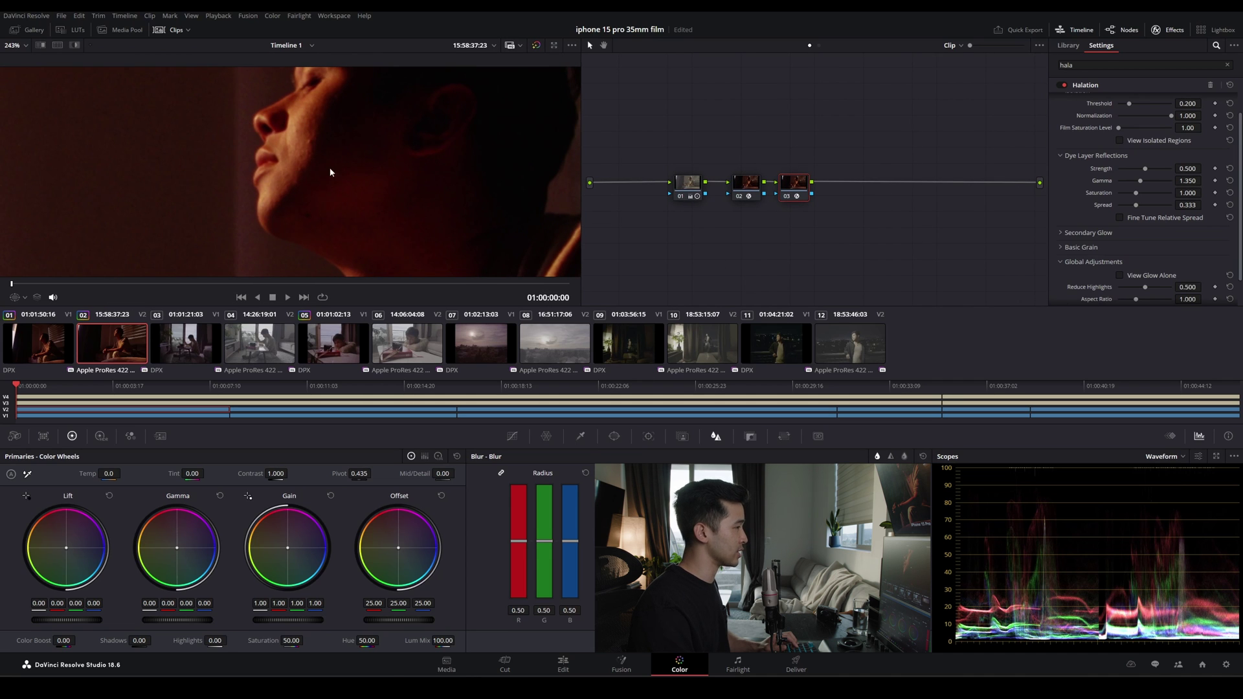
{"action": "scroll", "coordinate": [330, 172], "scroll_direction": "down", "scroll_amount": 2}
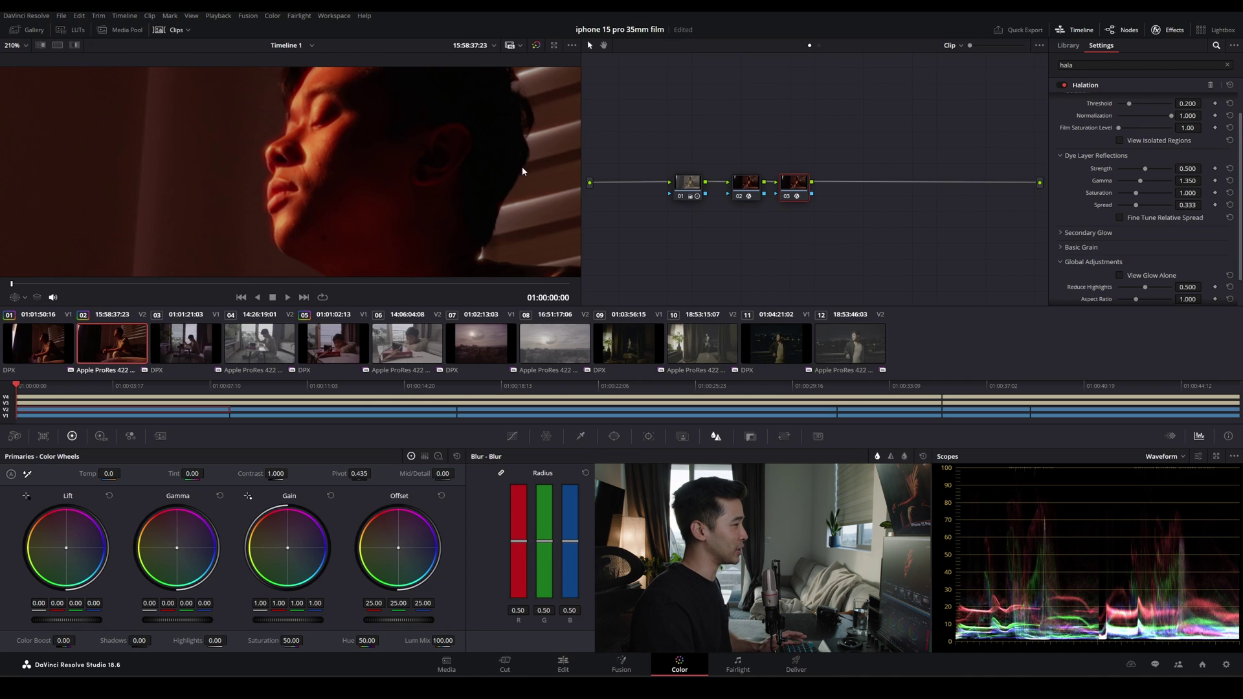
{"action": "left_click_drag", "start_coordinate": [522, 165], "coordinate": [106, 110]}
{"action": "left_click_drag", "start_coordinate": [525, 149], "coordinate": [388, 138]}
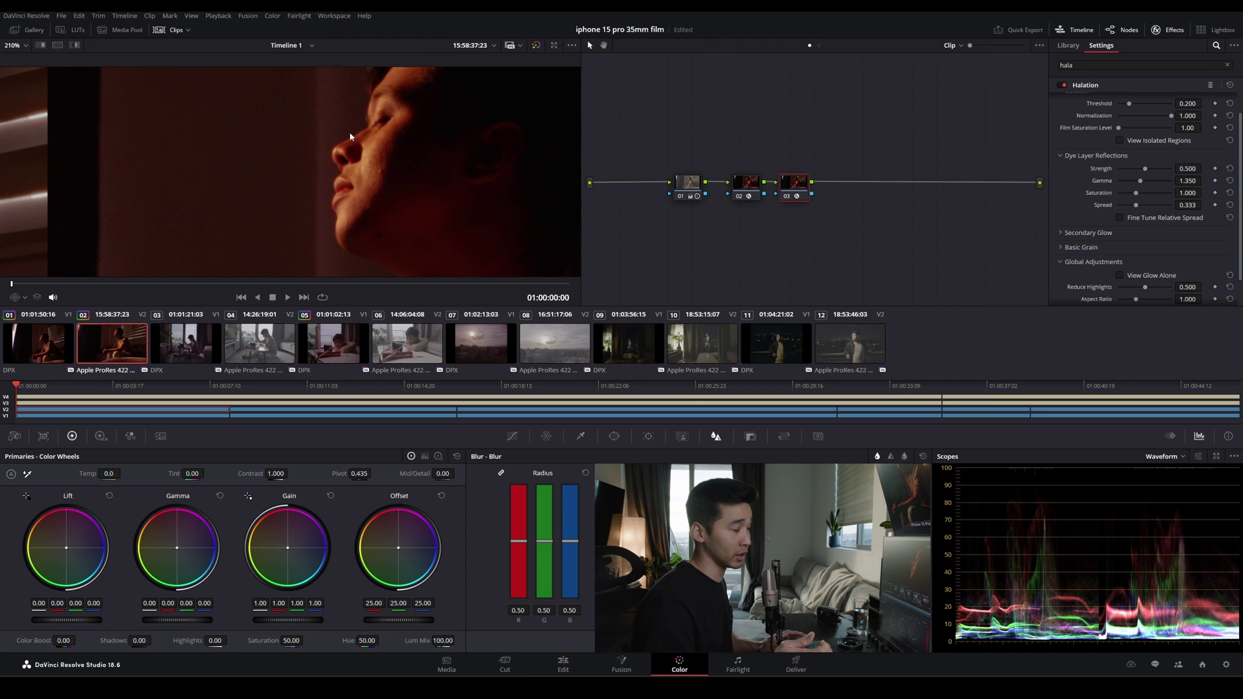
{"action": "left_click_drag", "start_coordinate": [1136, 205], "coordinate": [1150, 181]}
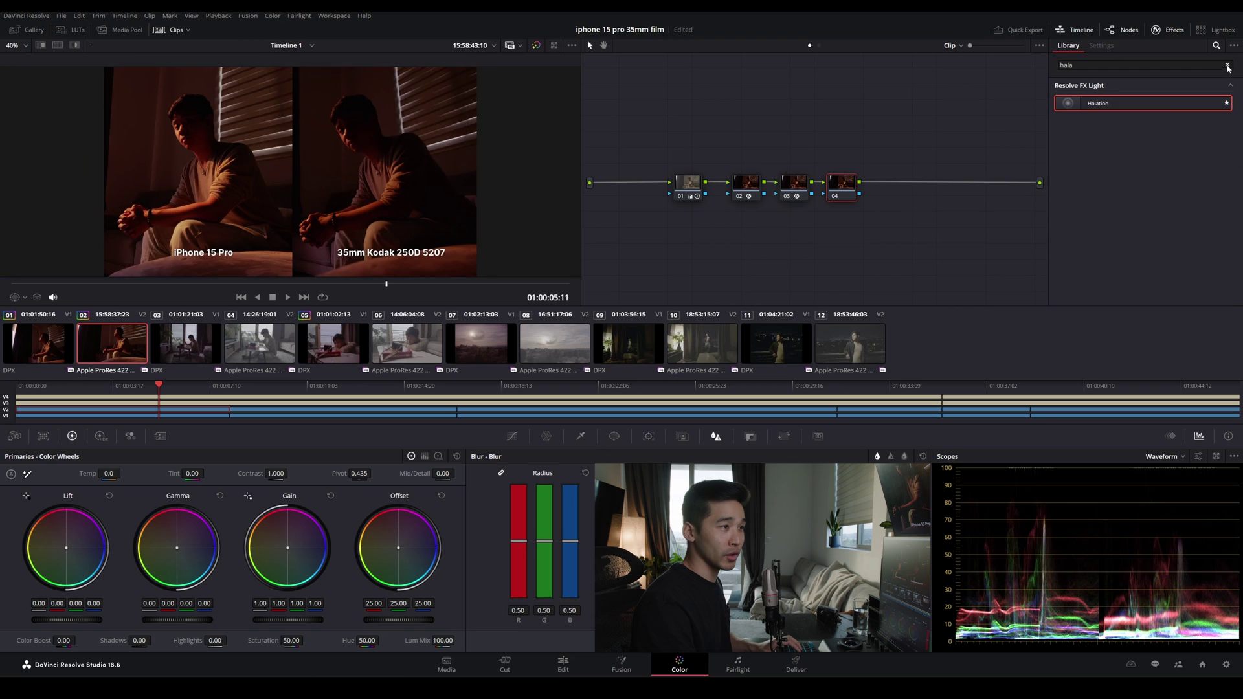
Apply the Film Grain effect to the last node and choose the 35mm 400T preset
{"action": "type", "text": "film"}
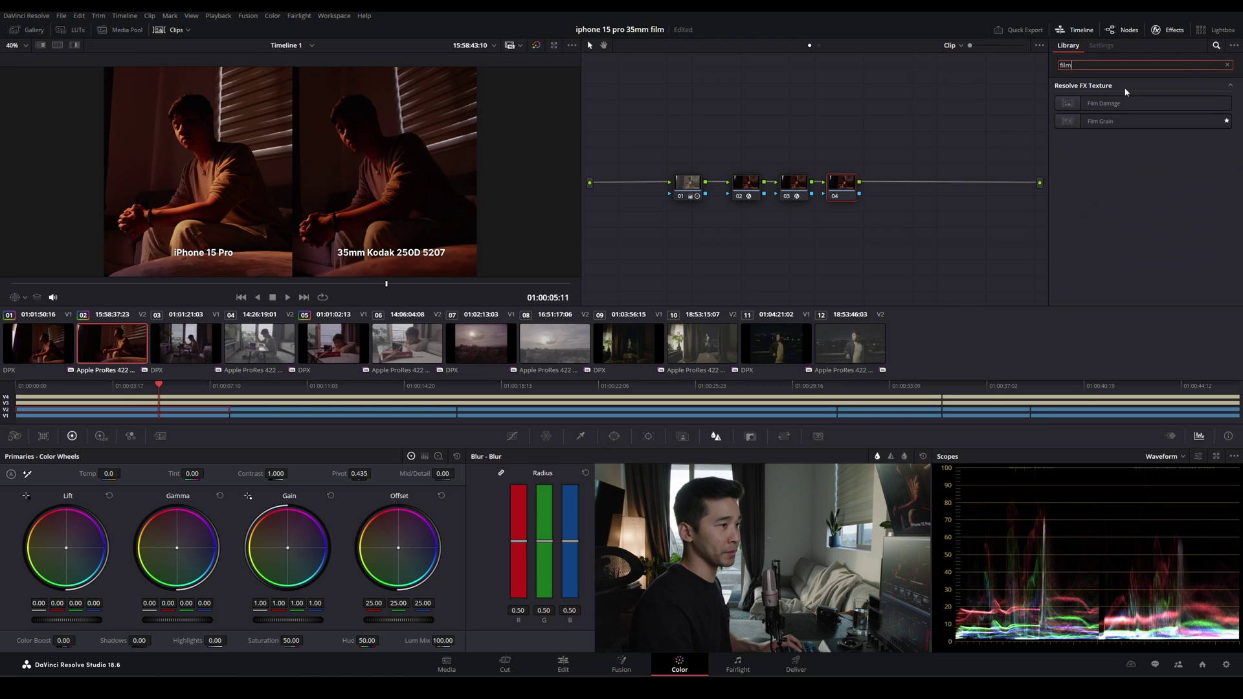
{"action": "left_click_drag", "start_coordinate": [1101, 121], "coordinate": [841, 192]}
{"action": "left_click", "coordinate": [1156, 99]}
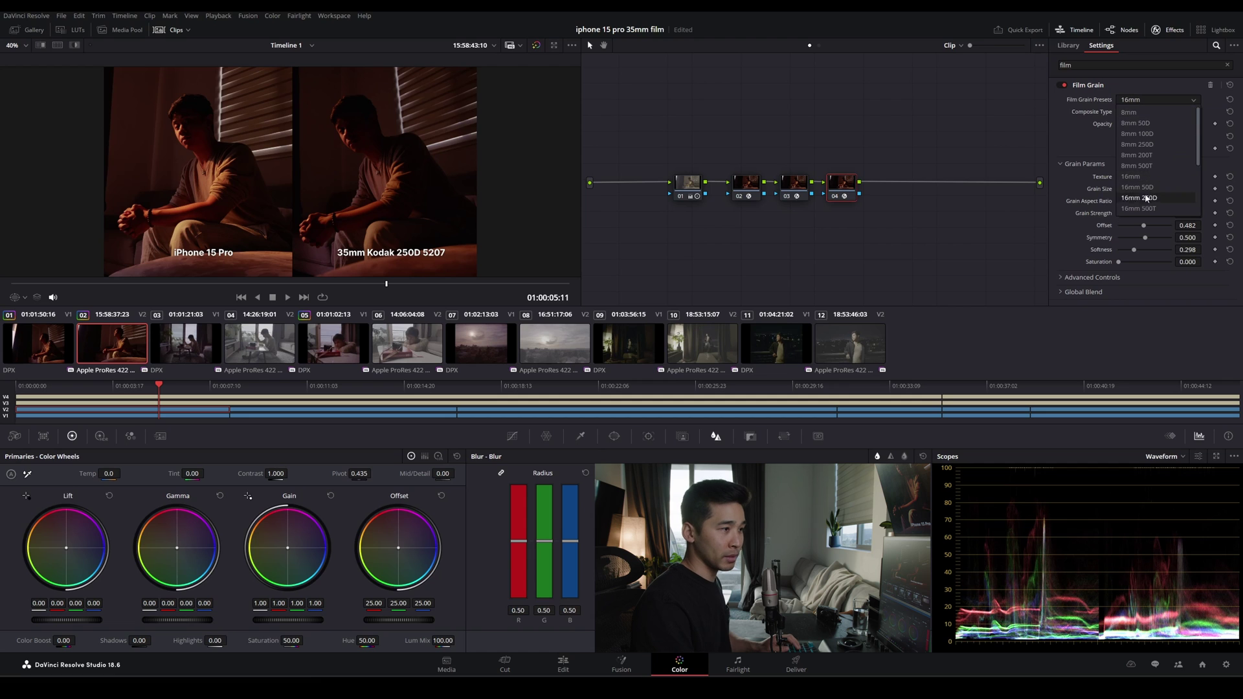
{"action": "scroll", "coordinate": [1146, 198], "scroll_direction": "down", "scroll_amount": 3}
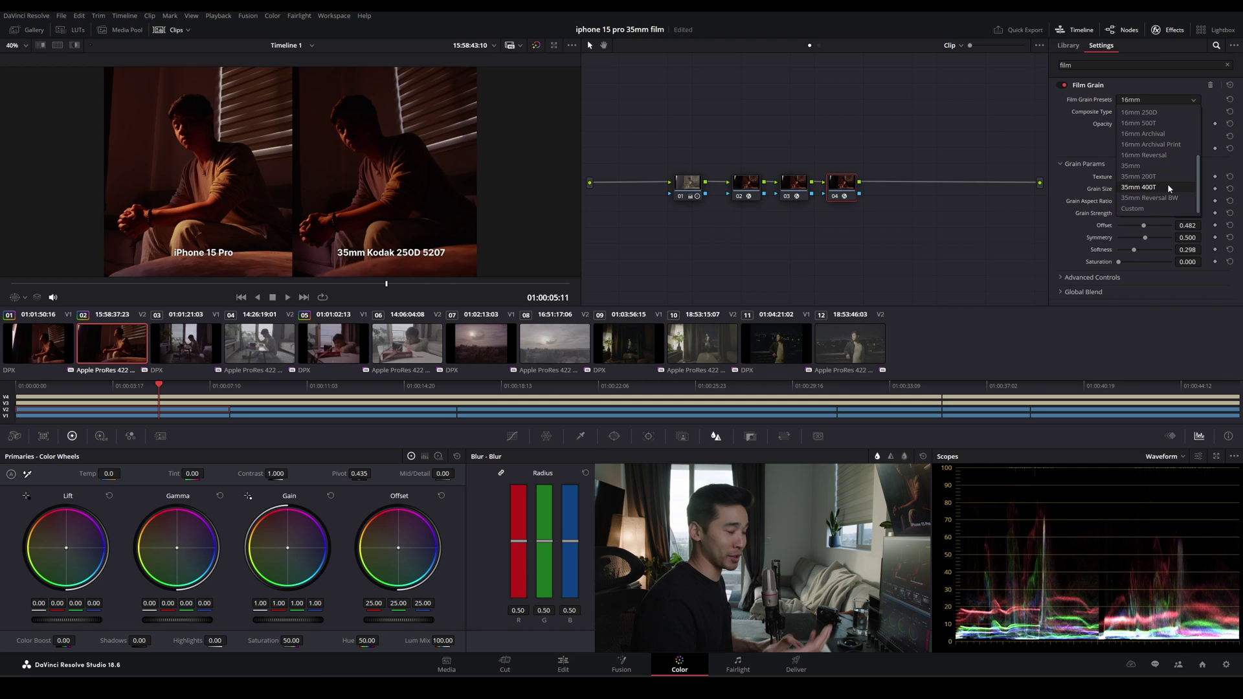
{"action": "left_click", "coordinate": [1166, 186]}
Play the clips to compare their grain and set the Film Grain opacity to 0.759
{"action": "scroll", "coordinate": [315, 188], "scroll_direction": "up", "scroll_amount": 5}
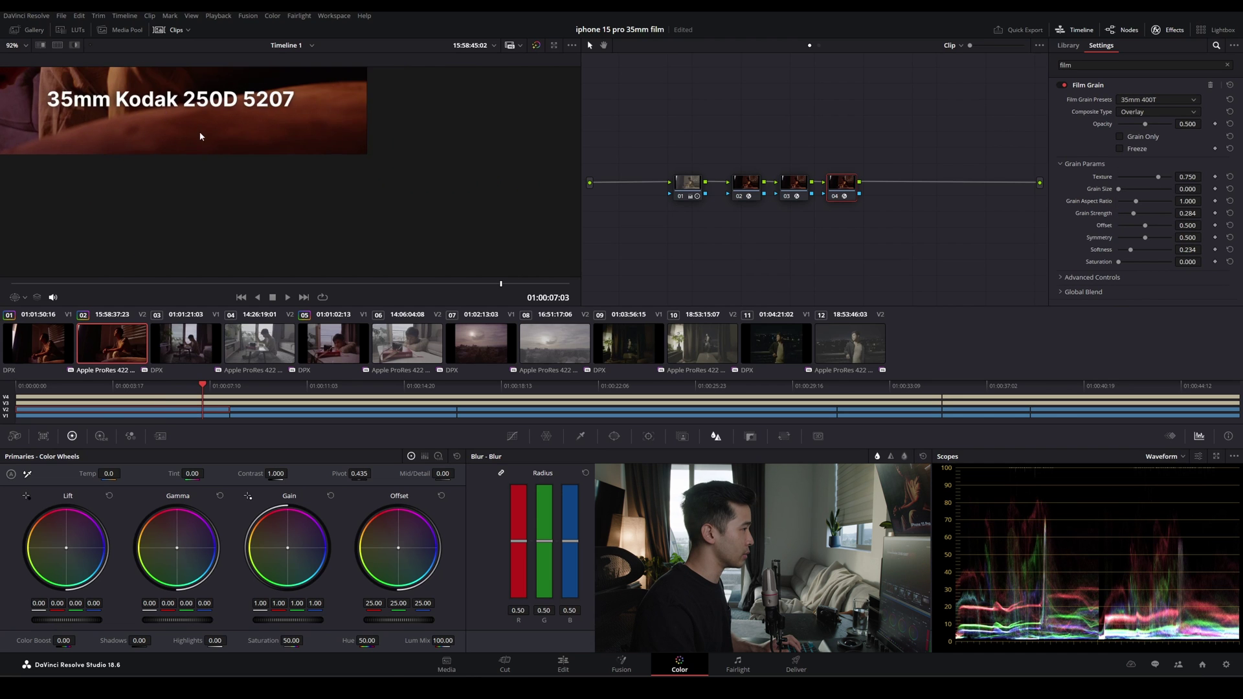
{"action": "scroll", "coordinate": [382, 188], "scroll_direction": "up", "scroll_amount": 1}
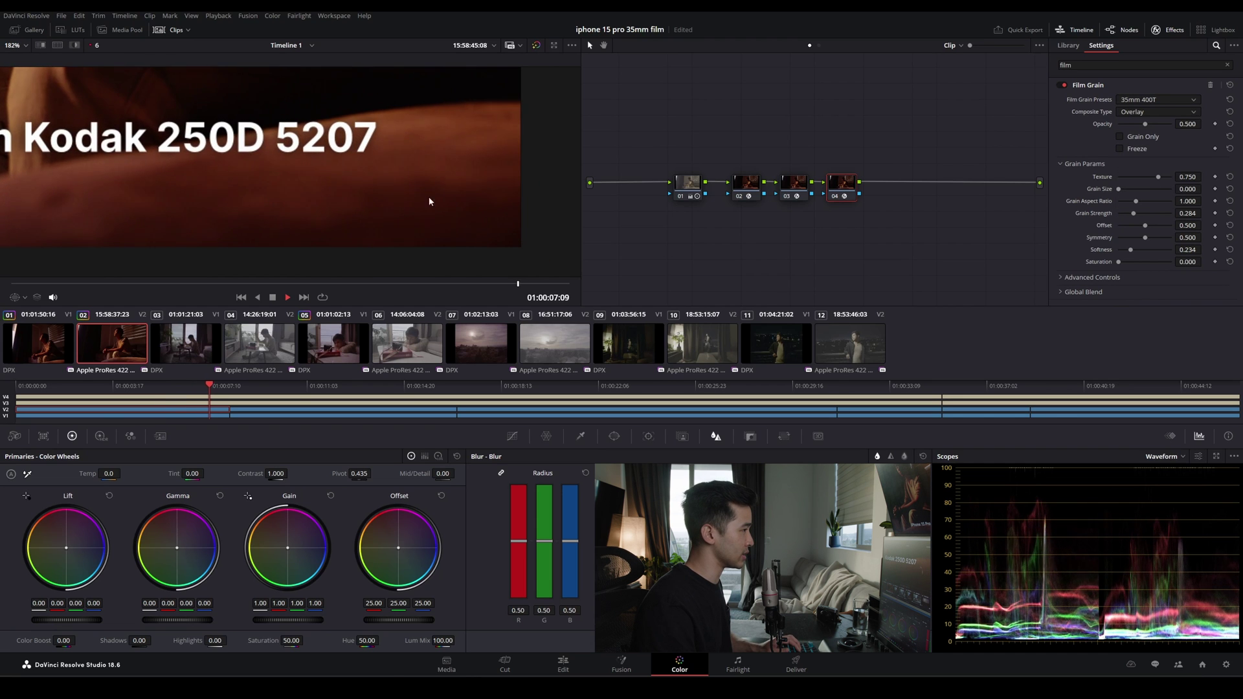
{"action": "left_click", "coordinate": [108, 367]}
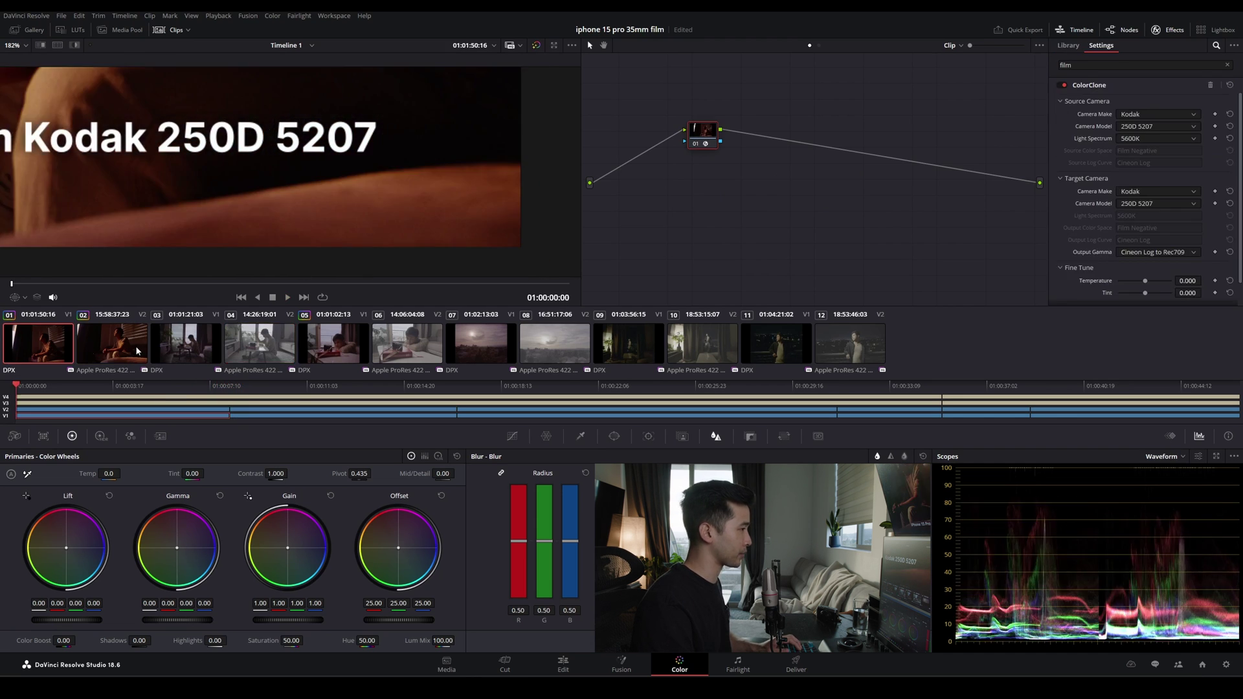
{"action": "key", "text": "space"}
{"action": "left_click_drag", "start_coordinate": [138, 198], "coordinate": [256, 246]}
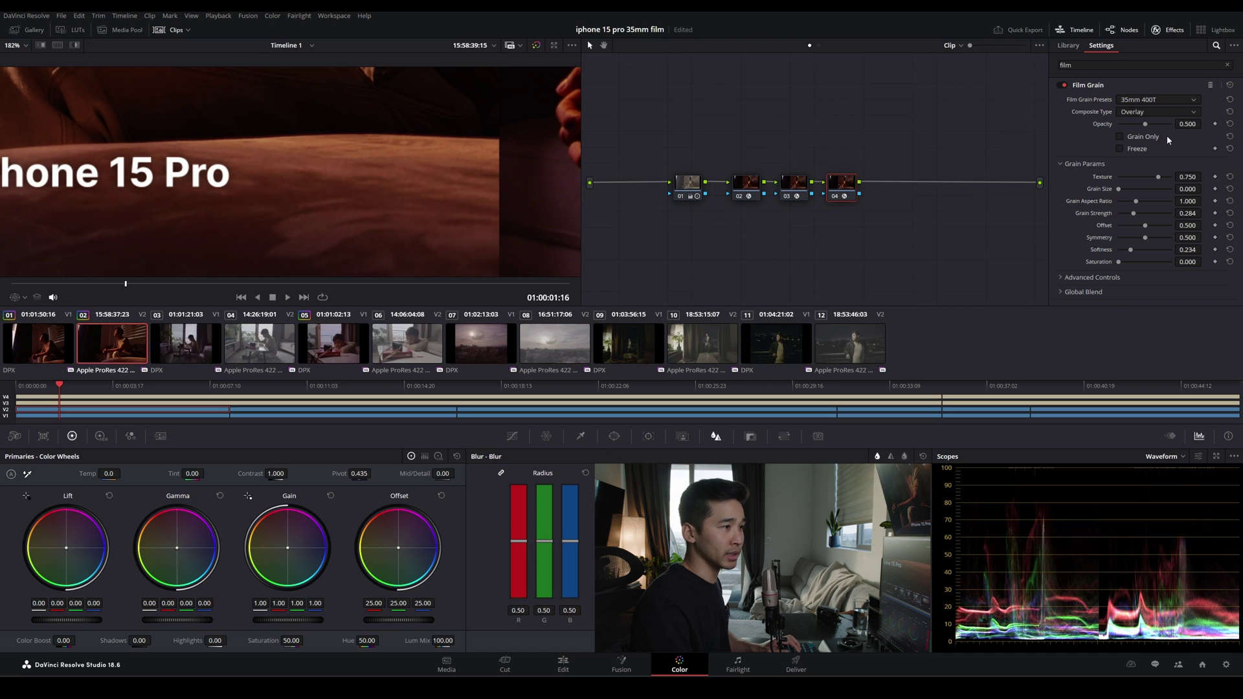
{"action": "left_click_drag", "start_coordinate": [1178, 123], "coordinate": [1204, 123]}
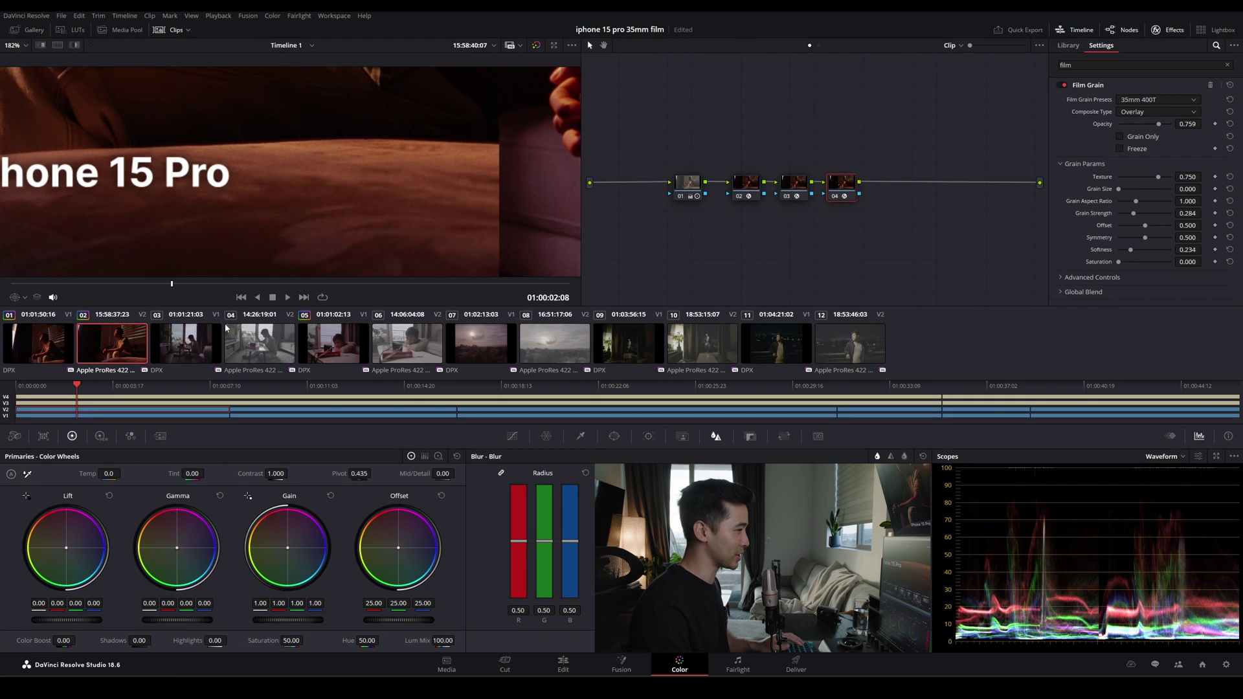
Compare the iPhone image with the ColorClone node disabled and enabled, and select the first correction node
{"action": "left_click", "coordinate": [745, 183]}
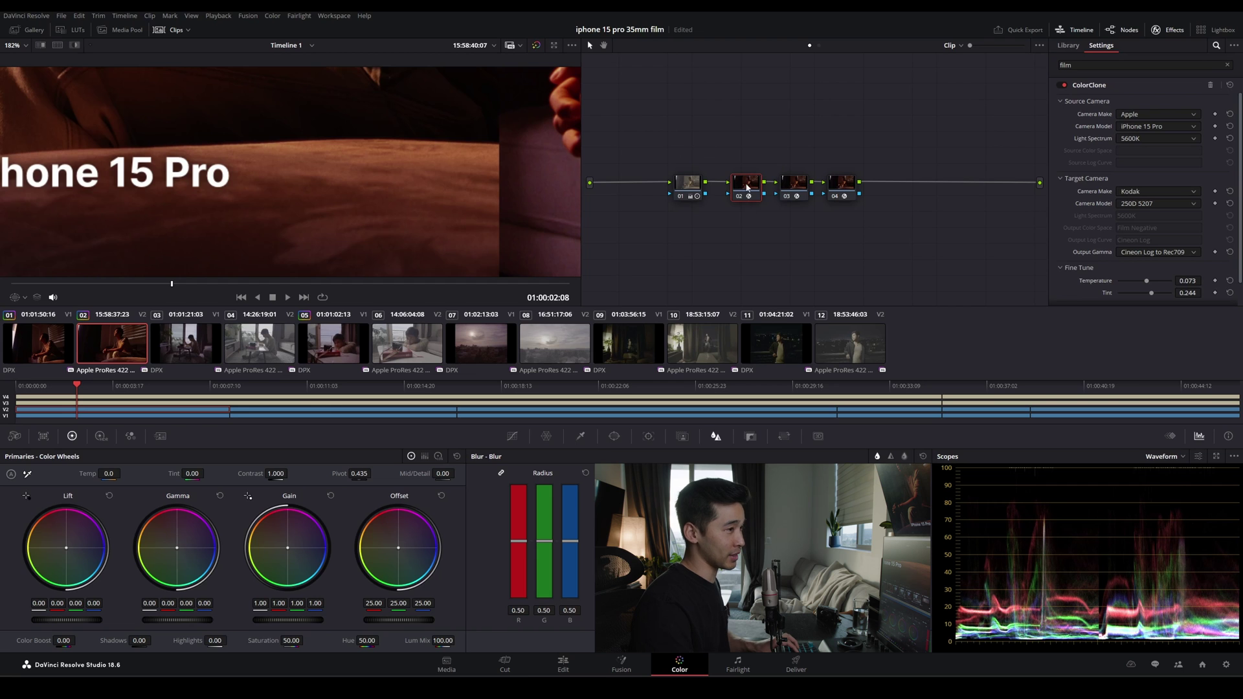
{"action": "left_click_drag", "start_coordinate": [745, 192], "coordinate": [749, 196]}
{"action": "left_click", "coordinate": [748, 197]}
{"action": "left_click", "coordinate": [747, 196]}
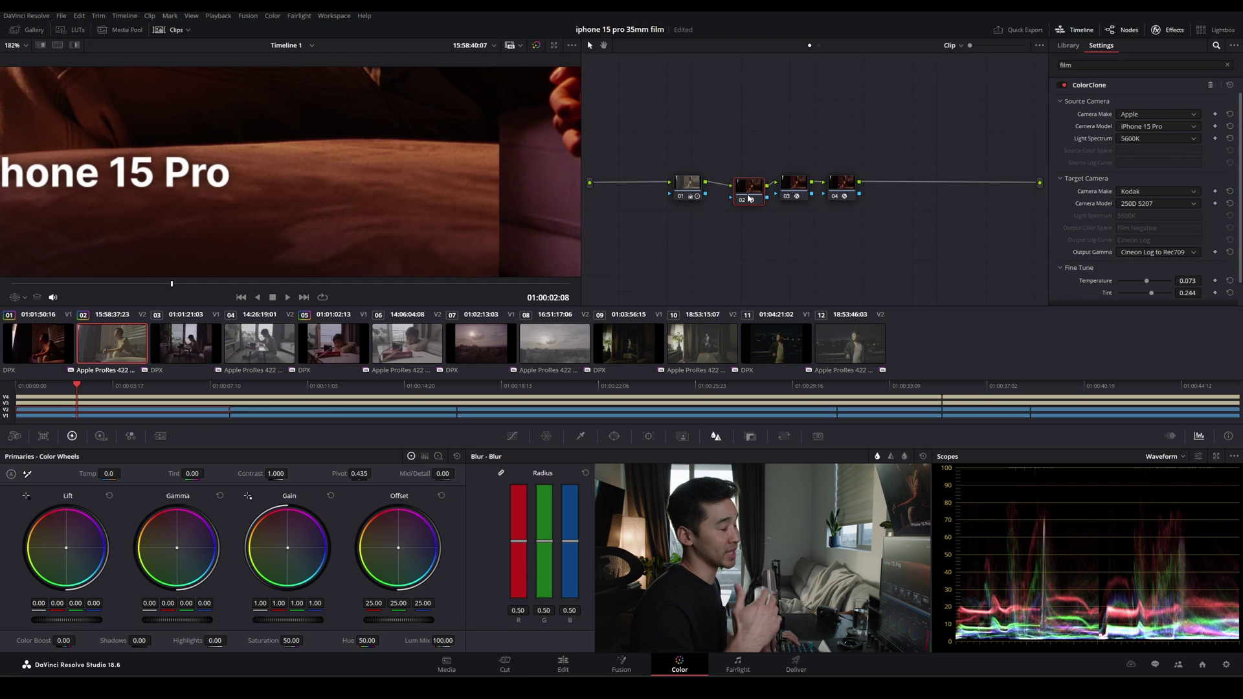
{"action": "left_click", "coordinate": [696, 189]}
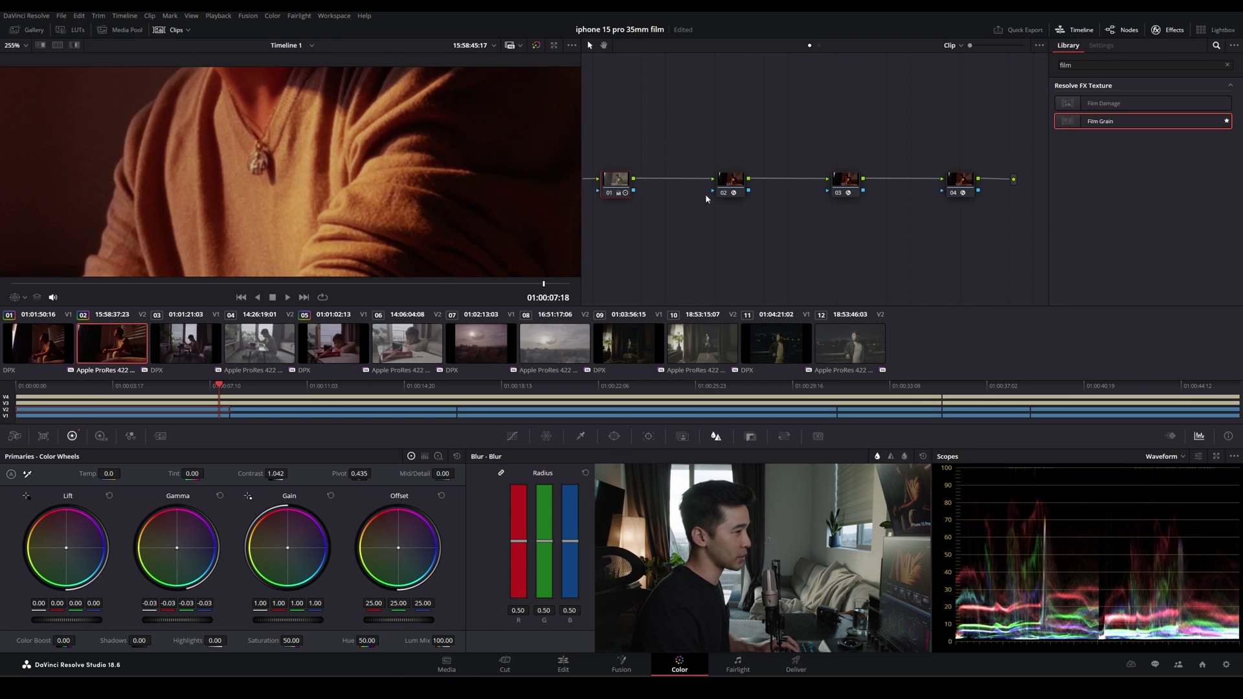
Add a serial node after the ColorClone node and set its blur radius to 0.52 on all channels
{"action": "left_click", "coordinate": [735, 183]}
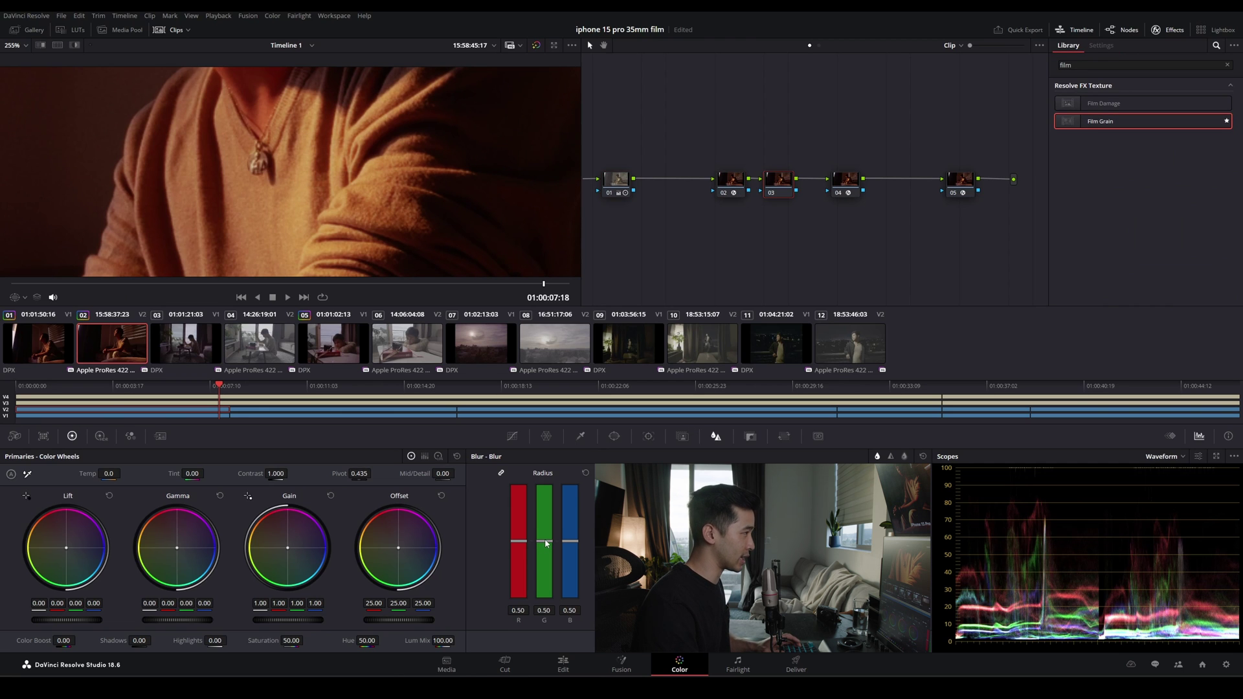
{"action": "left_click_drag", "start_coordinate": [545, 541], "coordinate": [545, 530]}
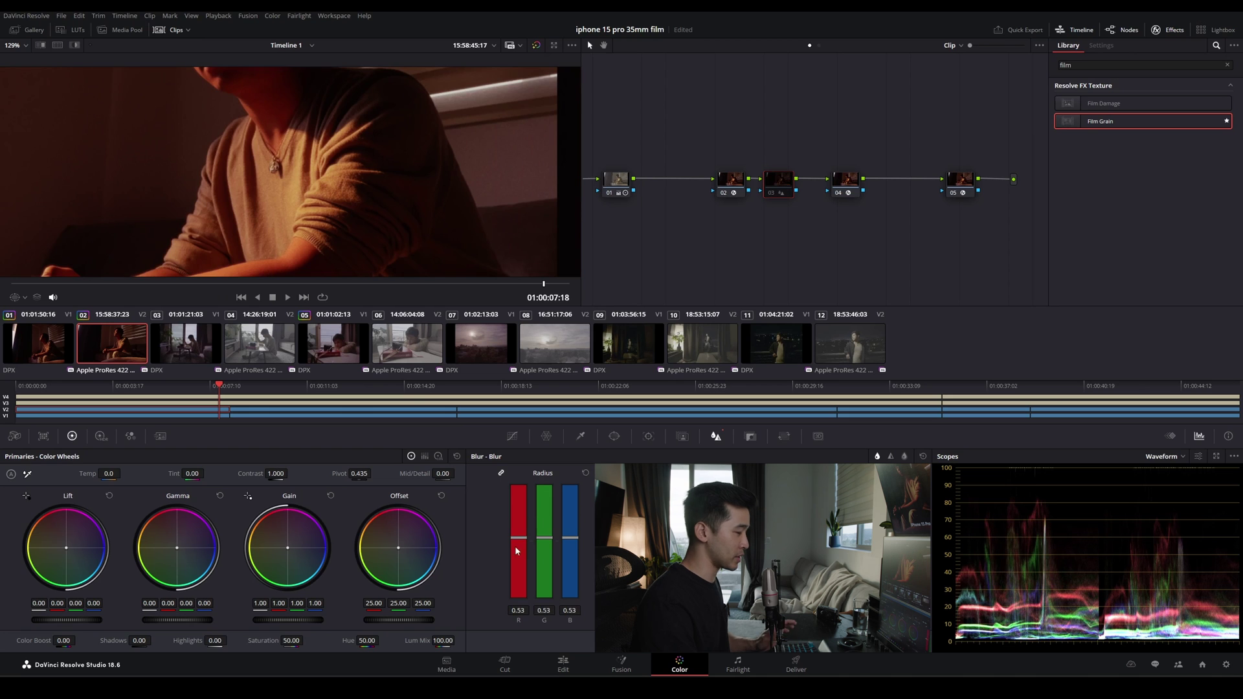
{"action": "left_click_drag", "start_coordinate": [548, 543], "coordinate": [549, 543]}
Enable the blur node and compare the sweater and necklace softness against the film shot
{"action": "scroll", "coordinate": [303, 129], "scroll_direction": "down", "scroll_amount": 6}
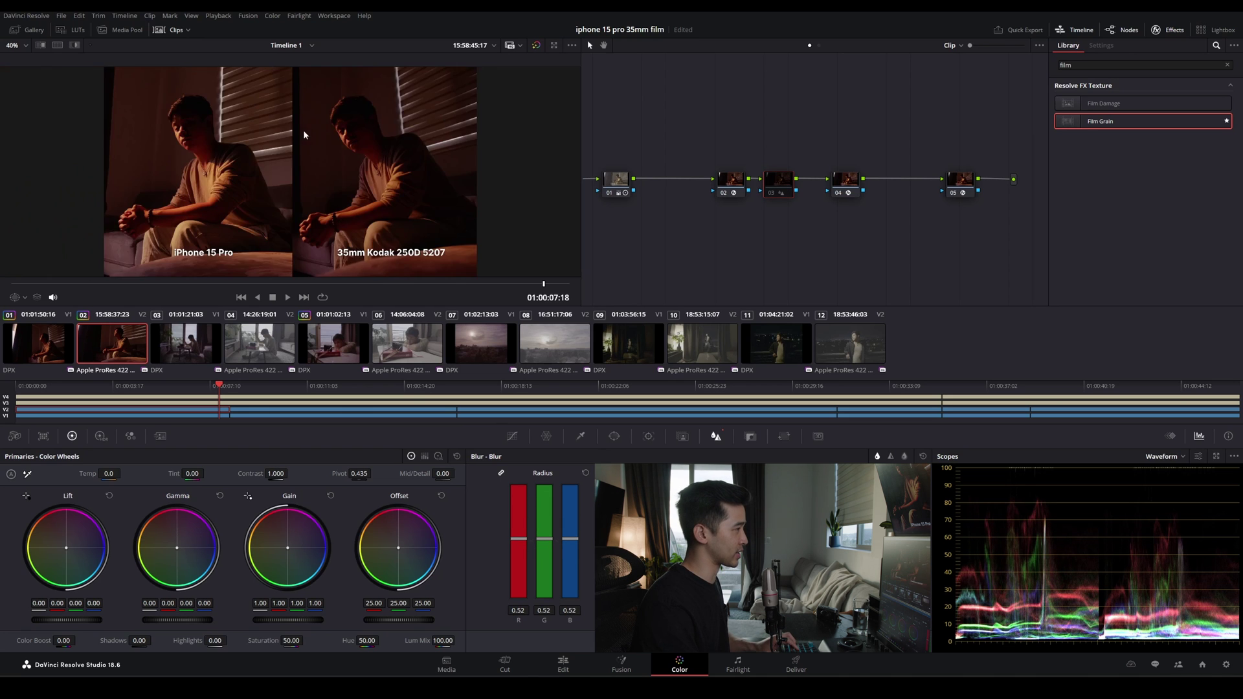
{"action": "scroll", "coordinate": [193, 161], "scroll_direction": "up", "scroll_amount": 5}
{"action": "left_click_drag", "start_coordinate": [193, 162], "coordinate": [421, 199]}
{"action": "scroll", "coordinate": [247, 175], "scroll_direction": "up", "scroll_amount": 3}
{"action": "scroll", "coordinate": [248, 174], "scroll_direction": "up", "scroll_amount": 4}
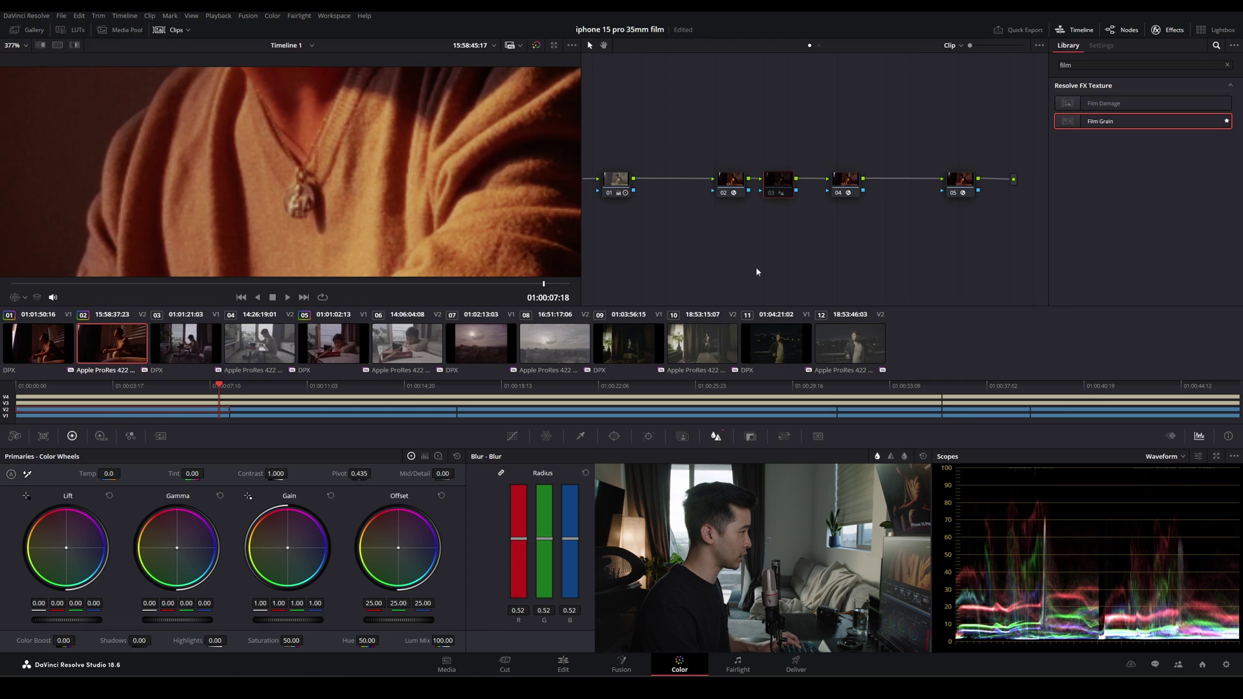
{"action": "key", "text": "ctrl+d"}
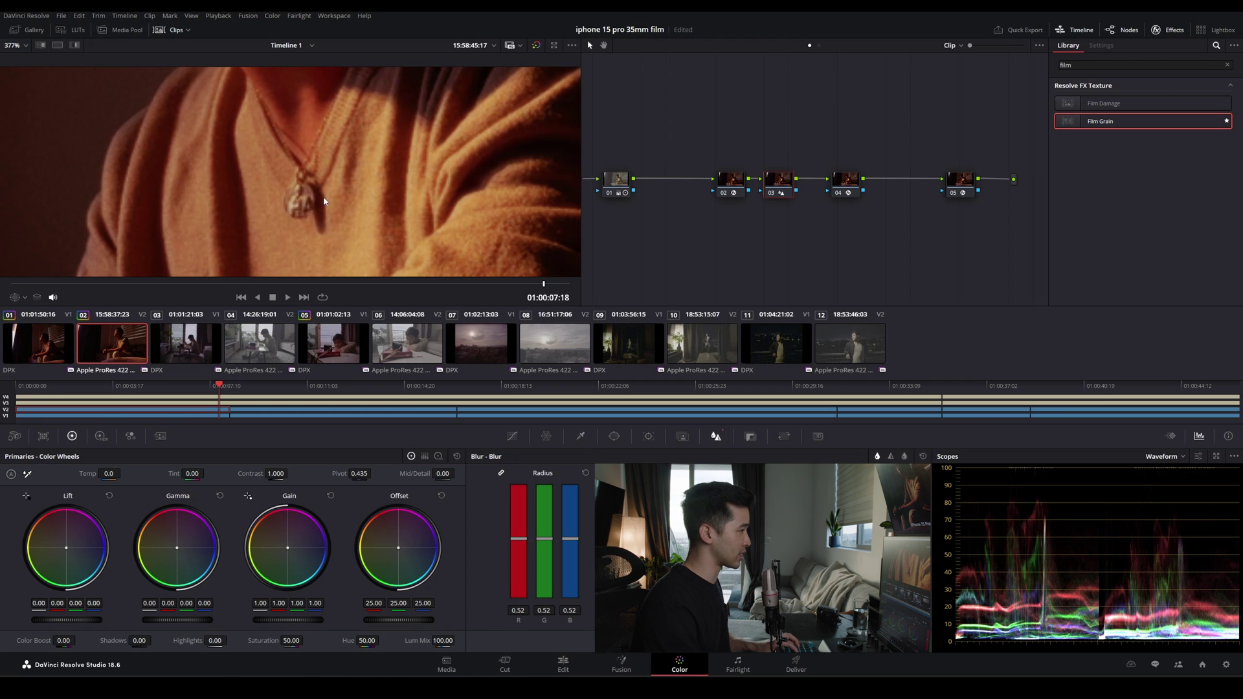
{"action": "key", "text": "shift+z"}
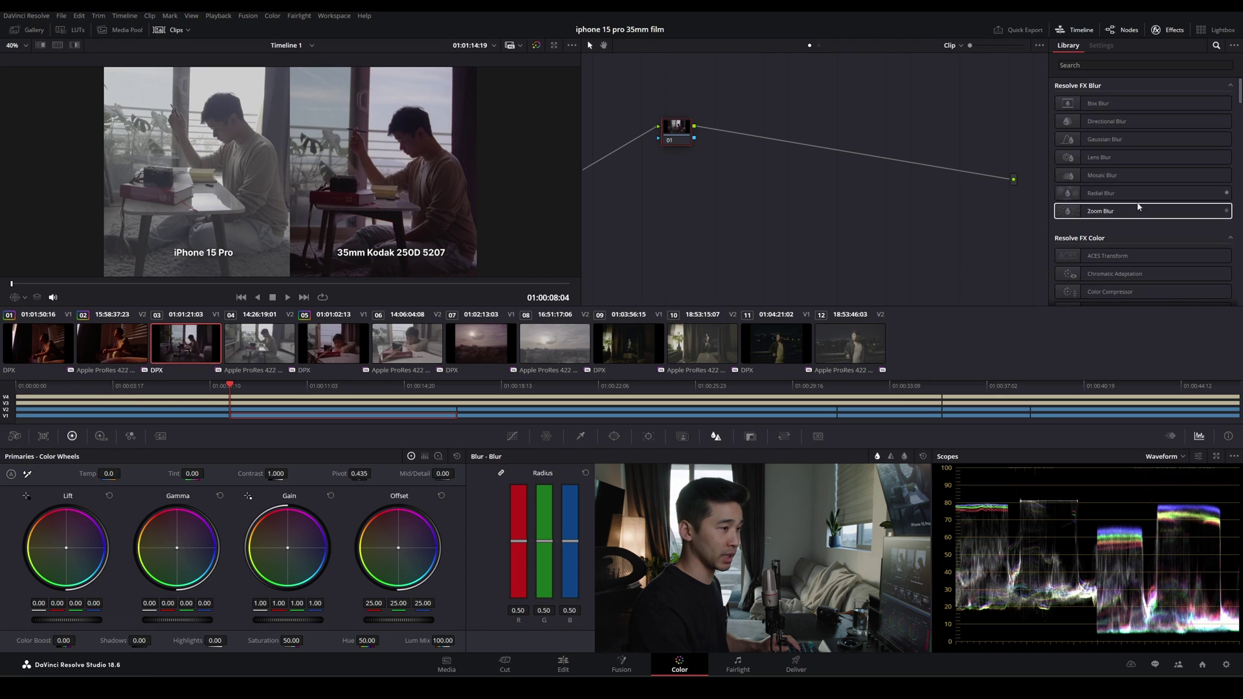
Apply ColorClone to the 35mm film clip's node and set its source camera to Kodak 250D 5207 with a 5600K light spectrum
{"action": "scroll", "coordinate": [1138, 207], "scroll_direction": "down", "scroll_amount": 20}
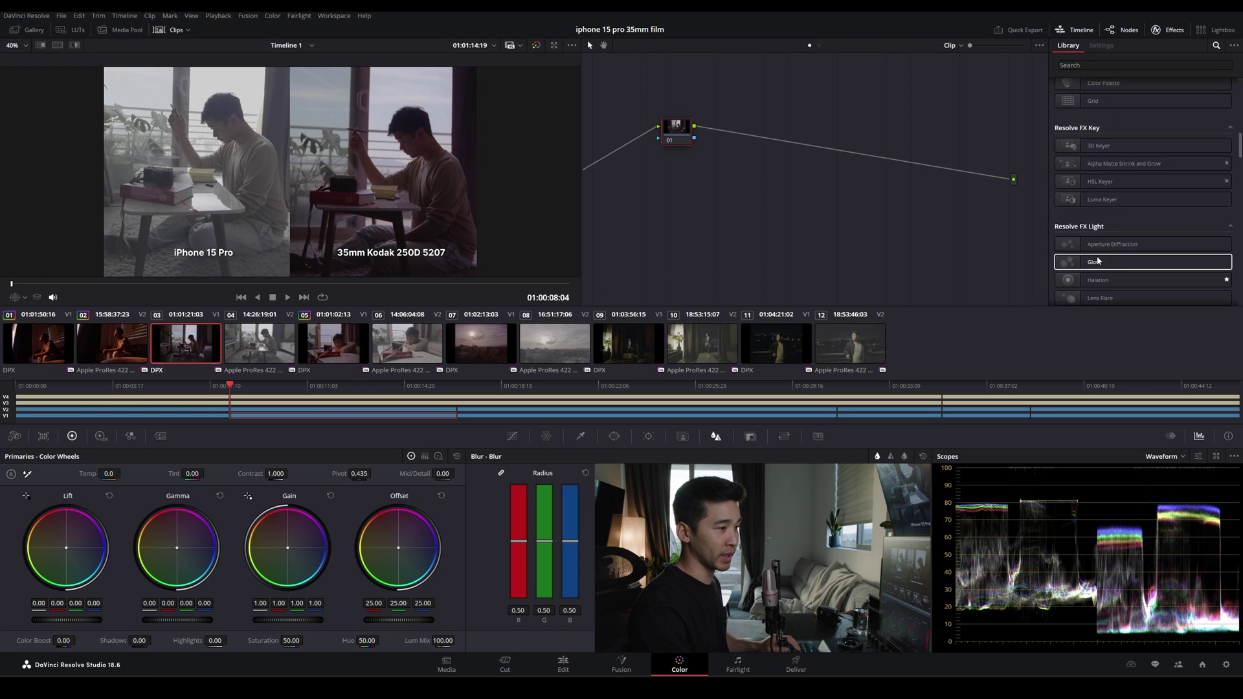
{"action": "left_click_drag", "start_coordinate": [1150, 294], "coordinate": [673, 132]}
{"action": "left_click", "coordinate": [1134, 112]}
{"action": "left_click", "coordinate": [1132, 180]}
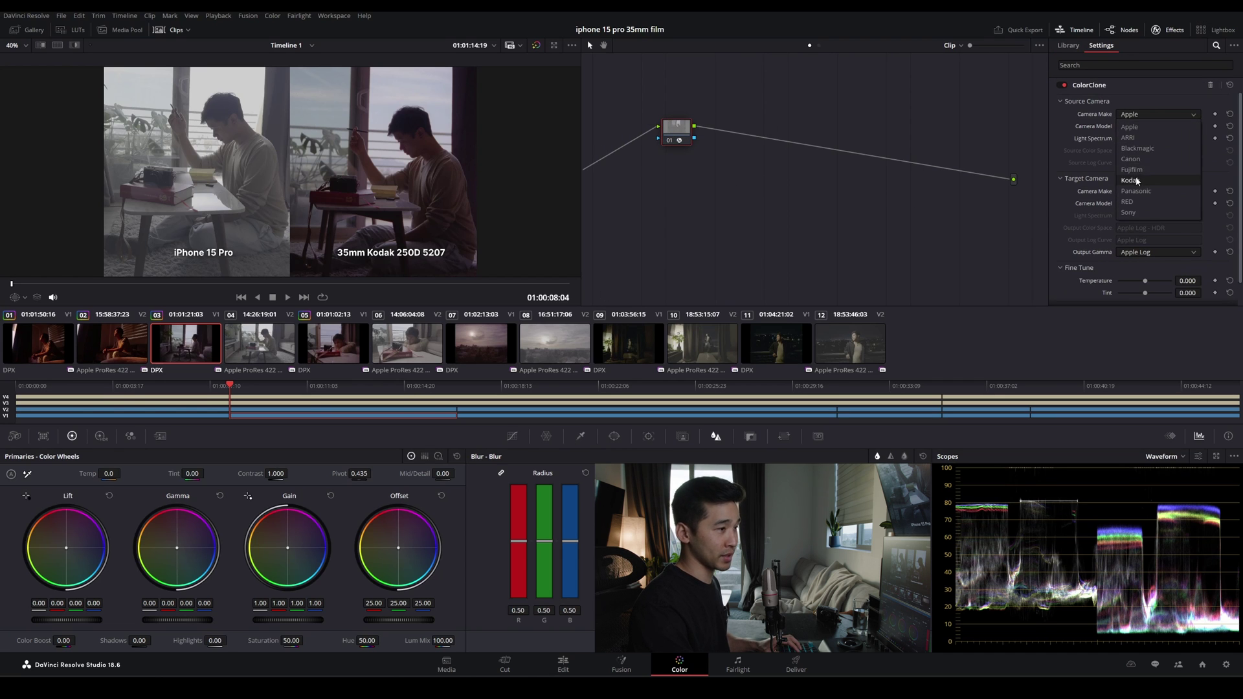
{"action": "left_click", "coordinate": [1137, 137]}
{"action": "left_click", "coordinate": [1138, 173]}
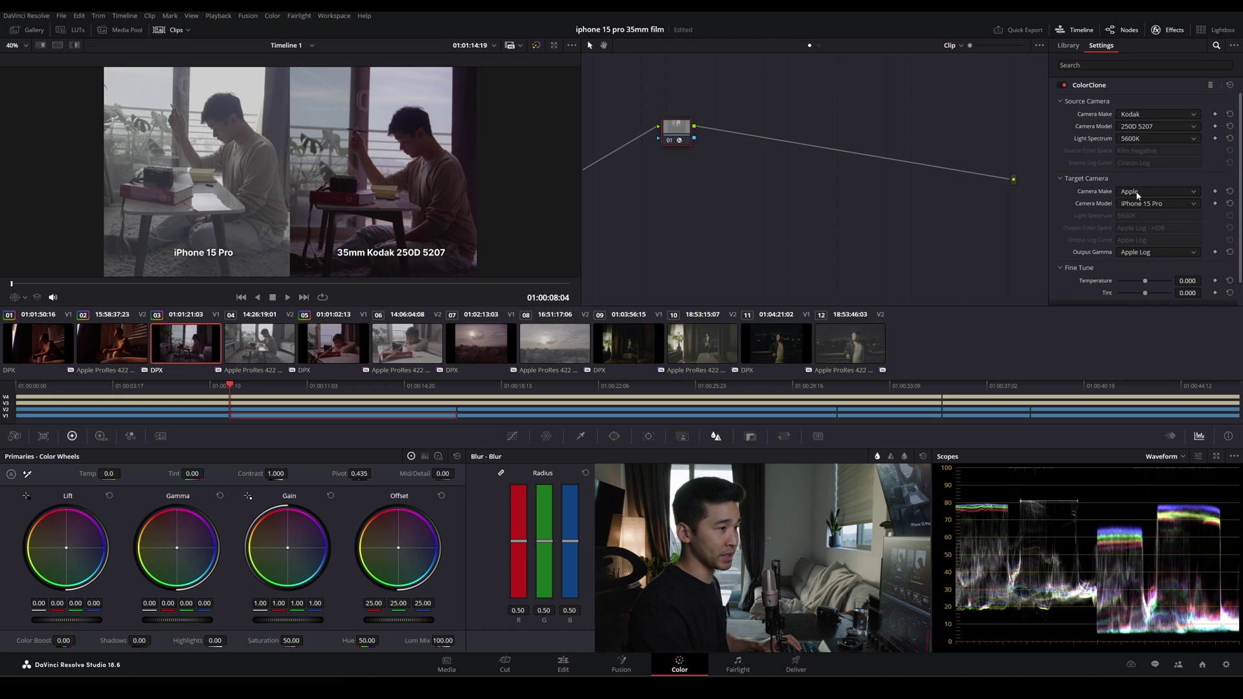
Set the film clip's ColorClone target camera to Kodak 250D 5207 with Cineon Log to Rec709 output gamma, and check the image
{"action": "left_click", "coordinate": [1139, 192]}
{"action": "left_click", "coordinate": [1132, 257]}
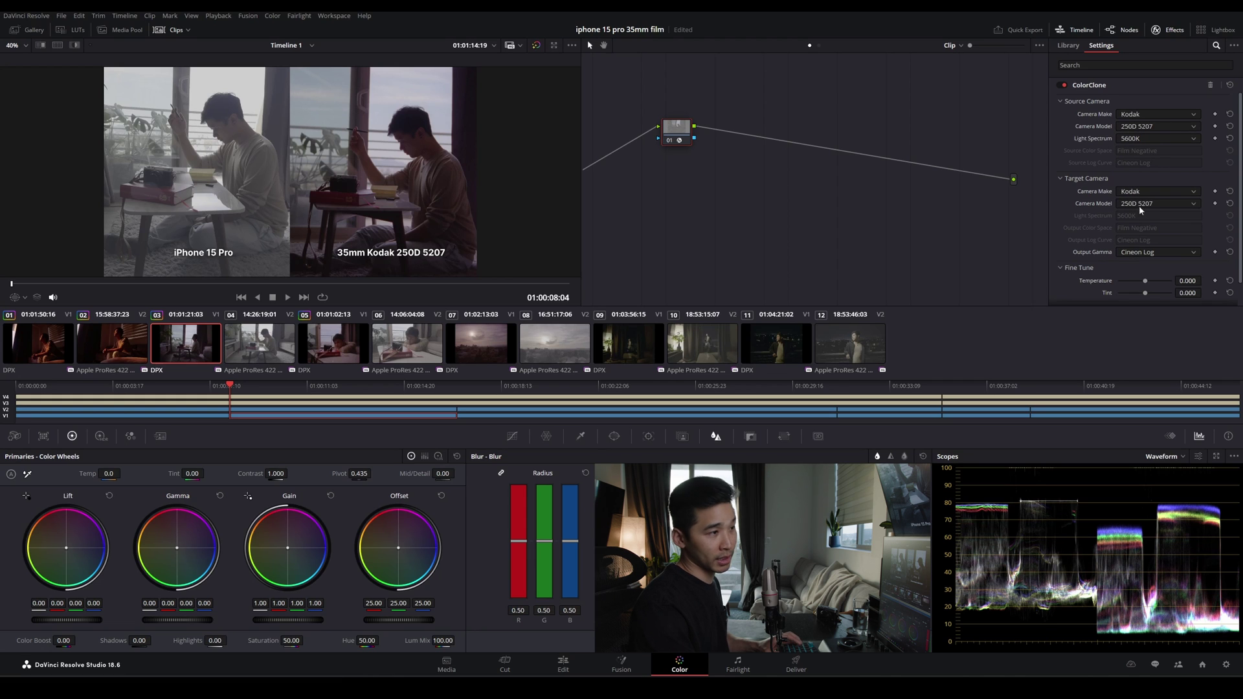
{"action": "left_click", "coordinate": [1141, 253]}
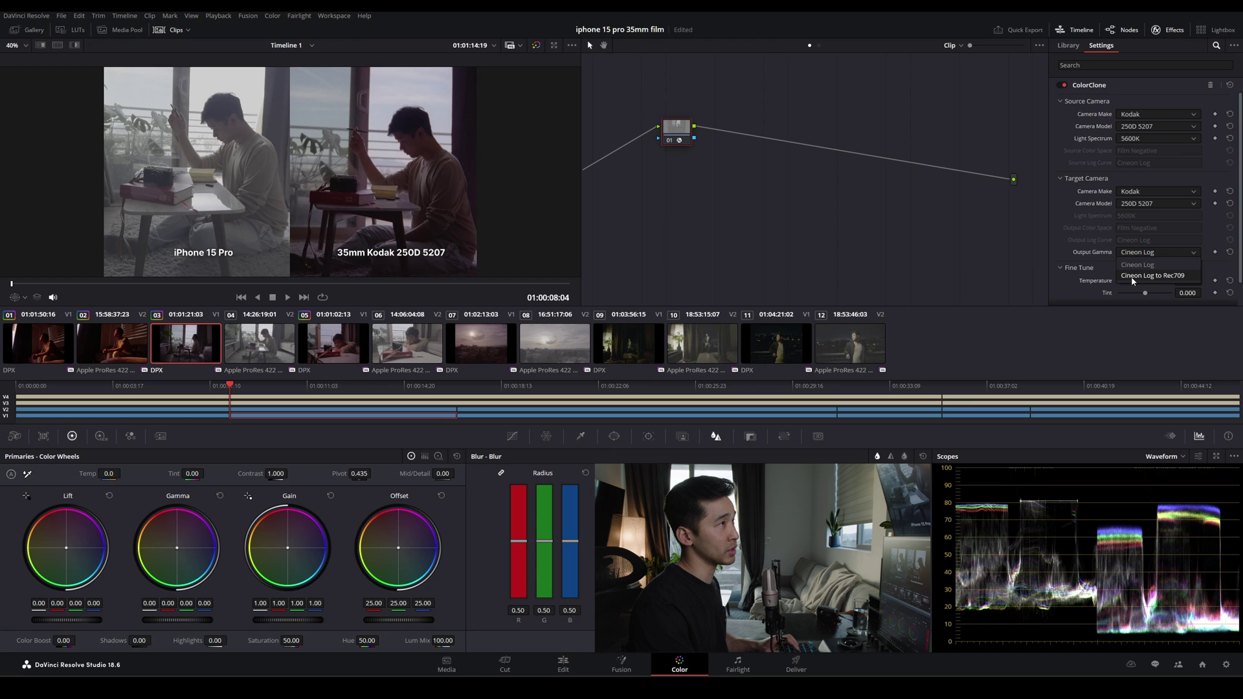
{"action": "left_click", "coordinate": [1134, 276]}
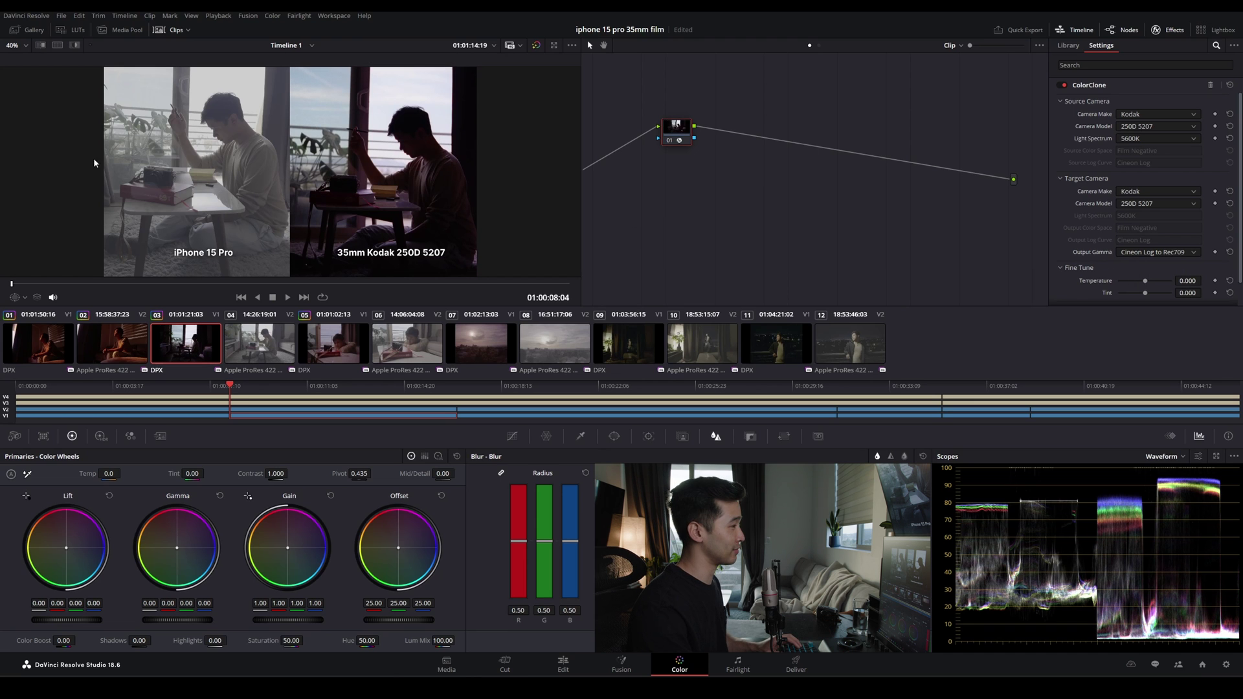
{"action": "scroll", "coordinate": [258, 173], "scroll_direction": "up", "scroll_amount": 5}
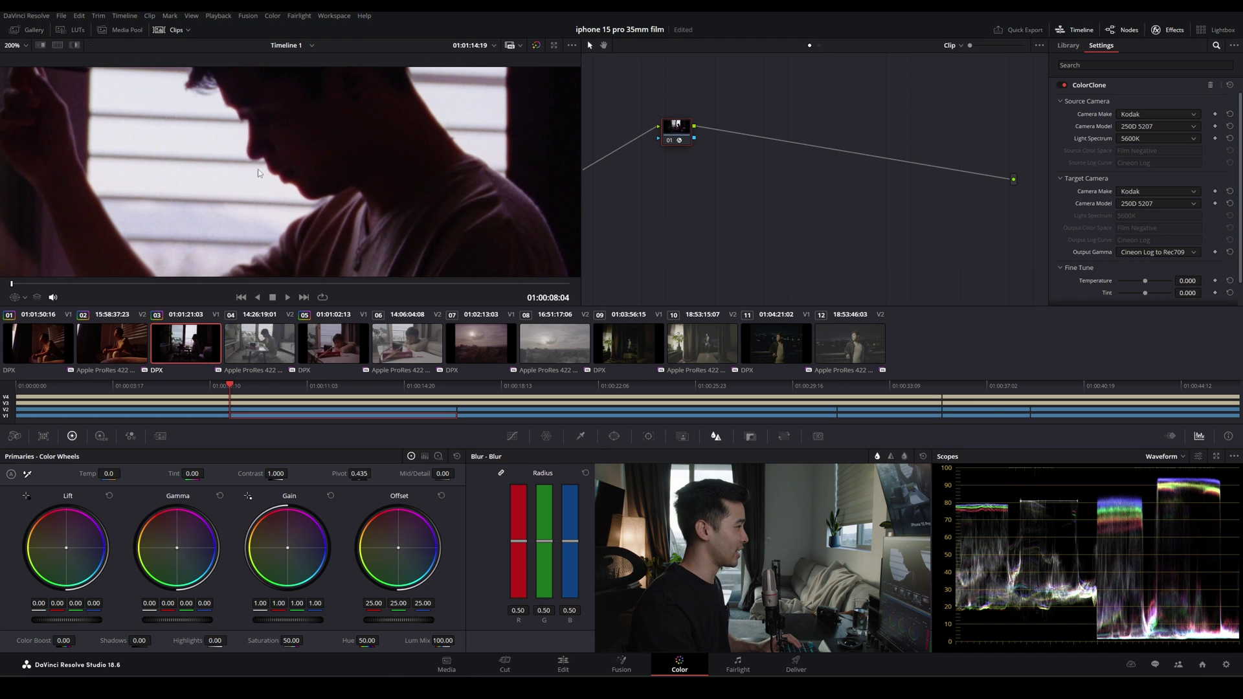
{"action": "key", "text": "shift+z"}
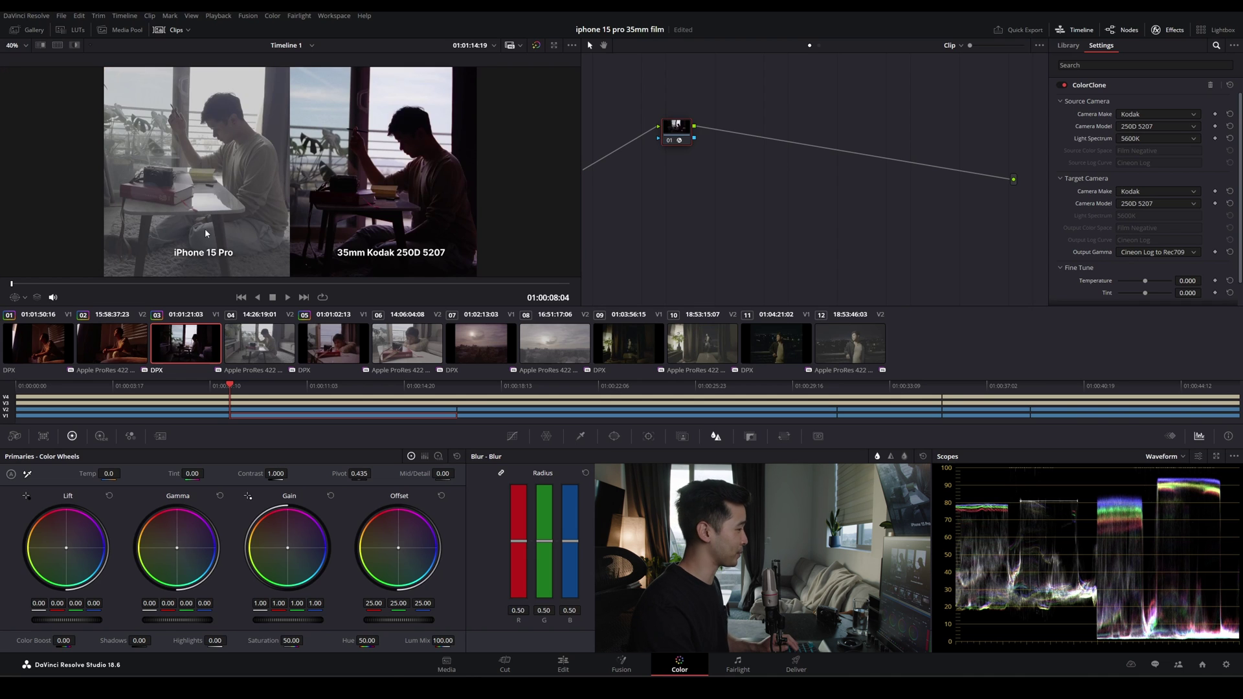
Apply ColorClone to iPhone clip 04 with Apple iPhone 15 Pro as source, and fine-tune temperature to -0.155 and tint to 0.269
{"action": "left_click", "coordinate": [251, 341]}
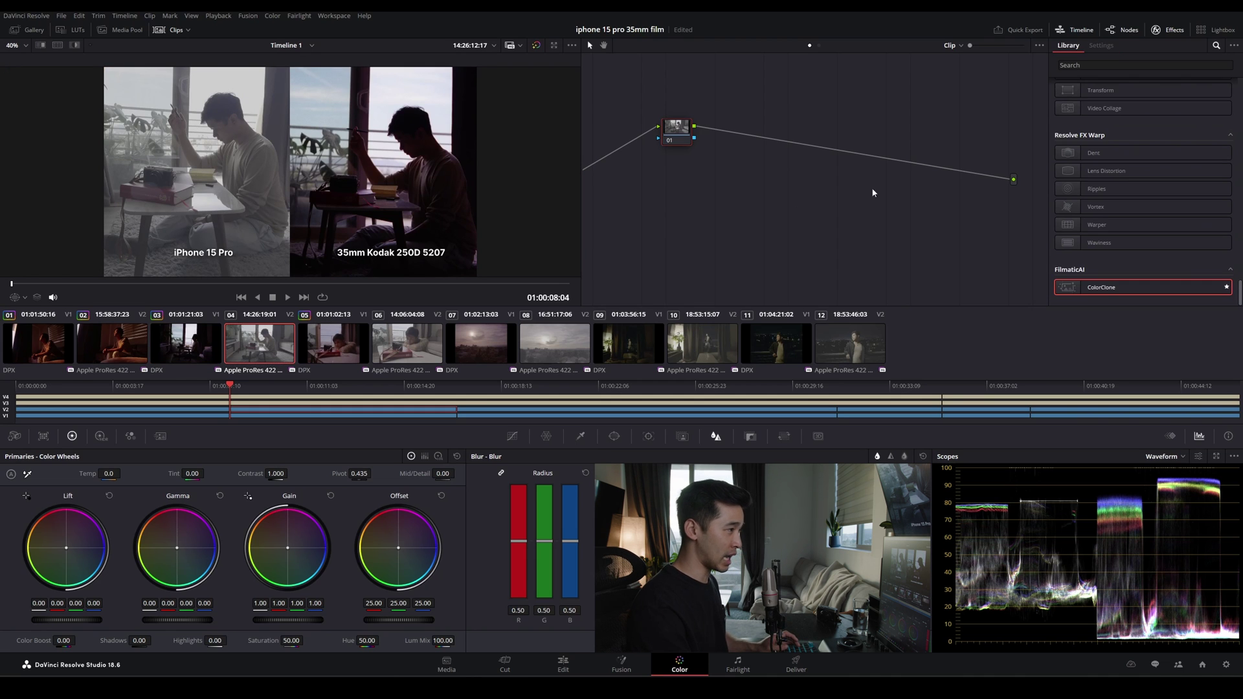
{"action": "left_click_drag", "start_coordinate": [801, 221], "coordinate": [664, 140]}
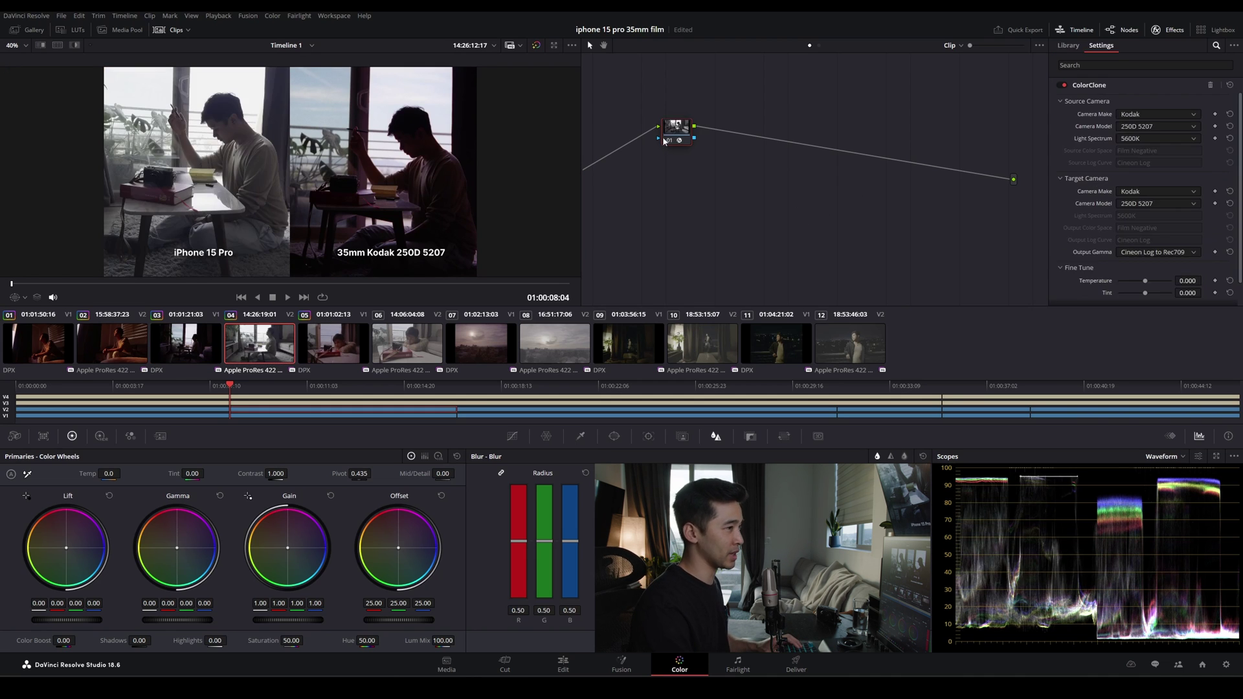
{"action": "left_click", "coordinate": [1139, 113]}
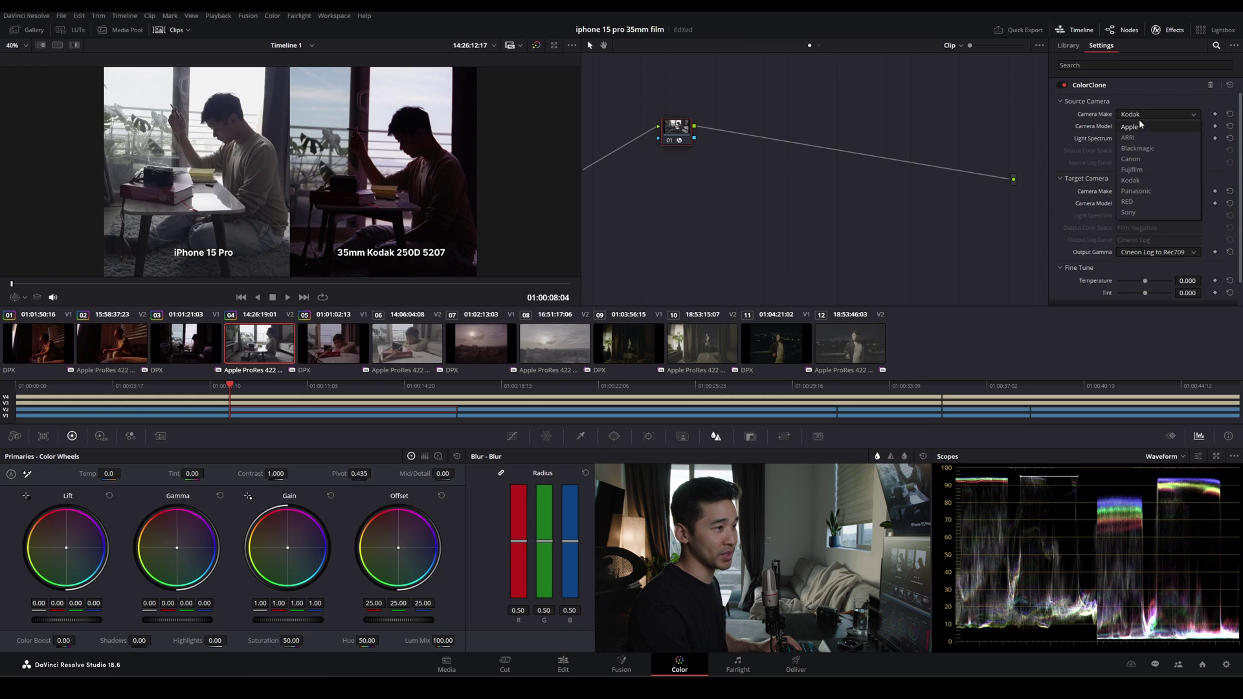
{"action": "left_click", "coordinate": [1142, 138]}
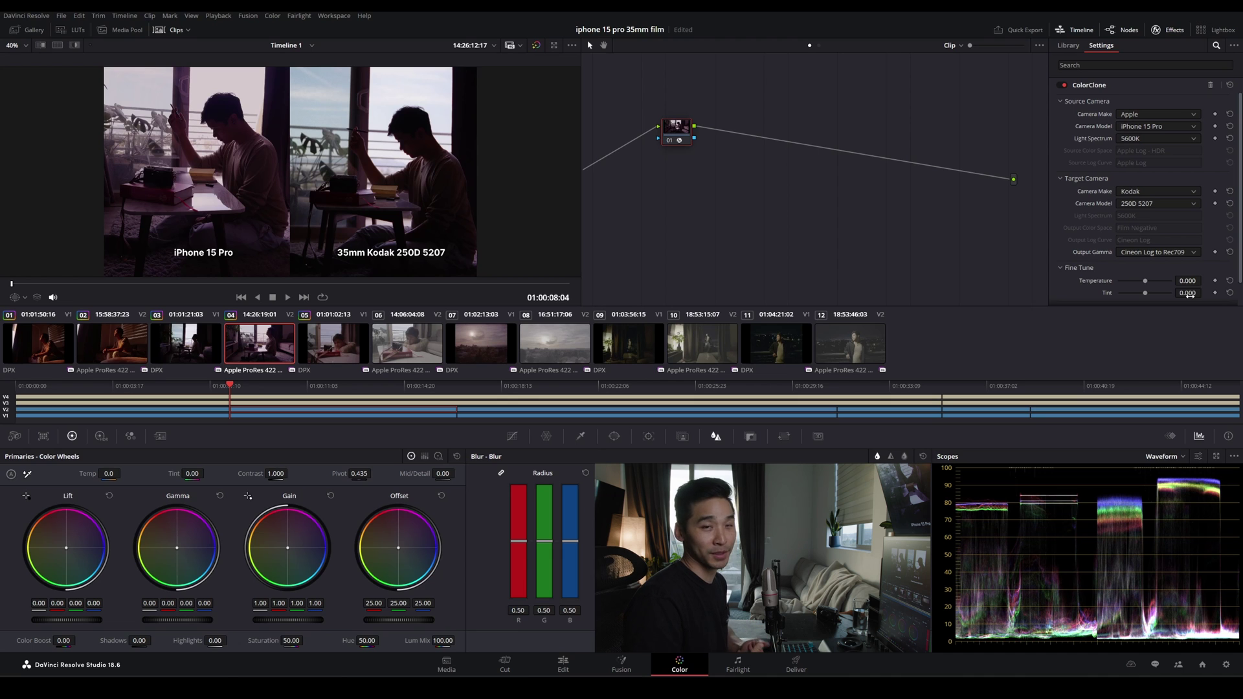
{"action": "left_click_drag", "start_coordinate": [1147, 293], "coordinate": [1181, 281]}
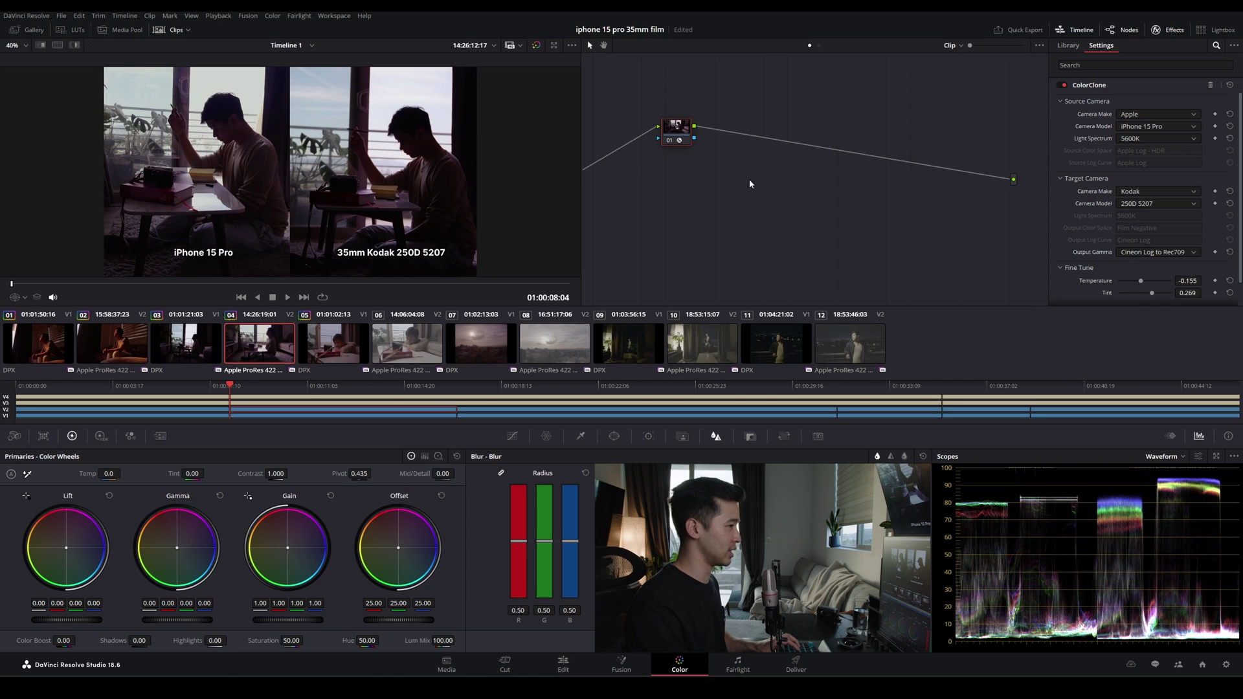
Add a serial node before clip 04's ColorClone node, set its gamma to -0.01, and clean up the node graph
{"action": "key", "text": "shift+s"}
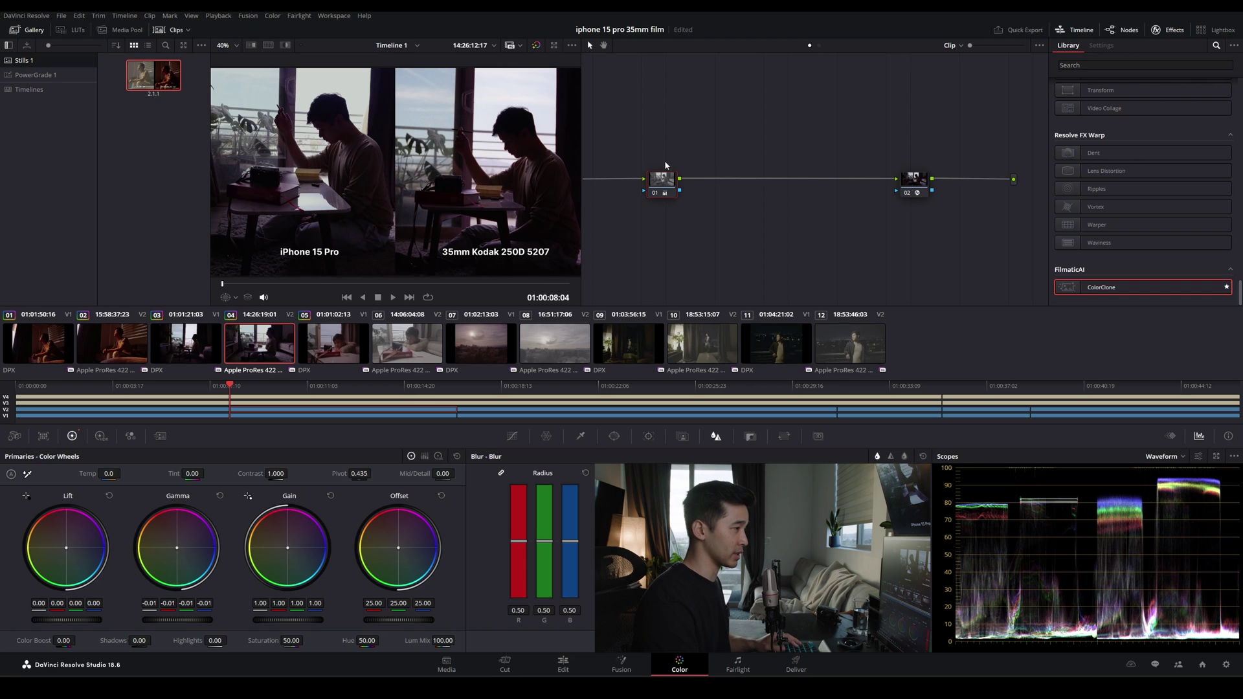
{"action": "right_click", "coordinate": [732, 108]}
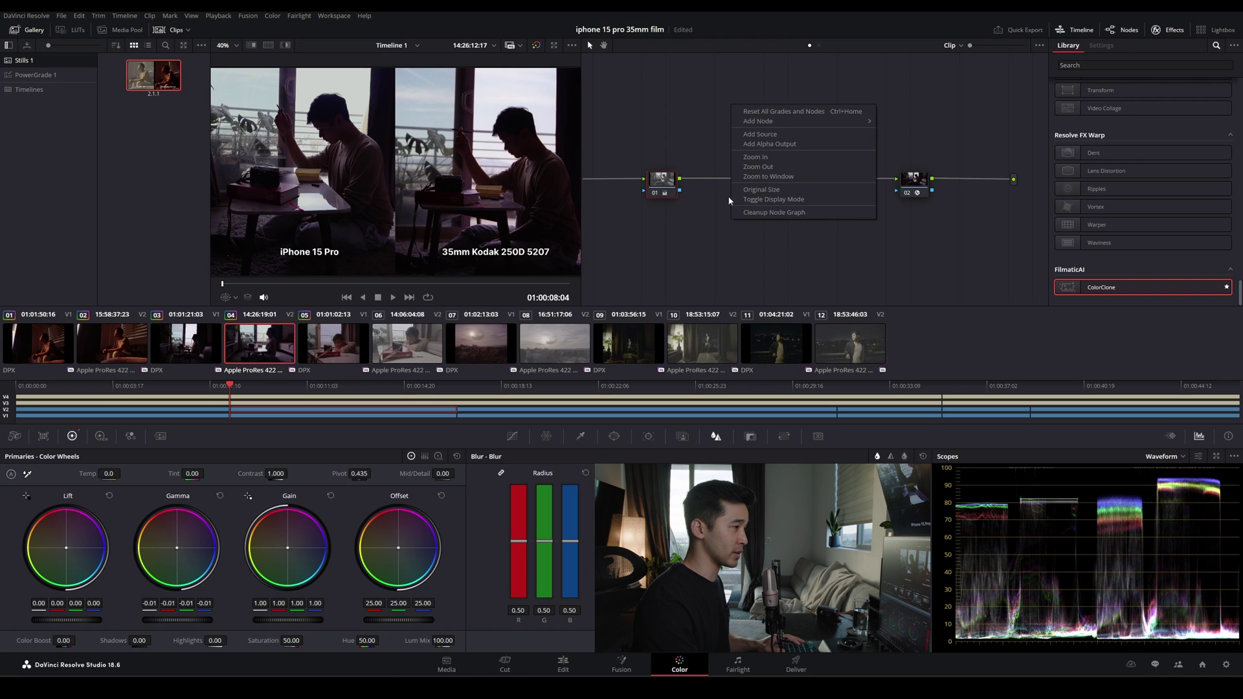
{"action": "left_click", "coordinate": [746, 214]}
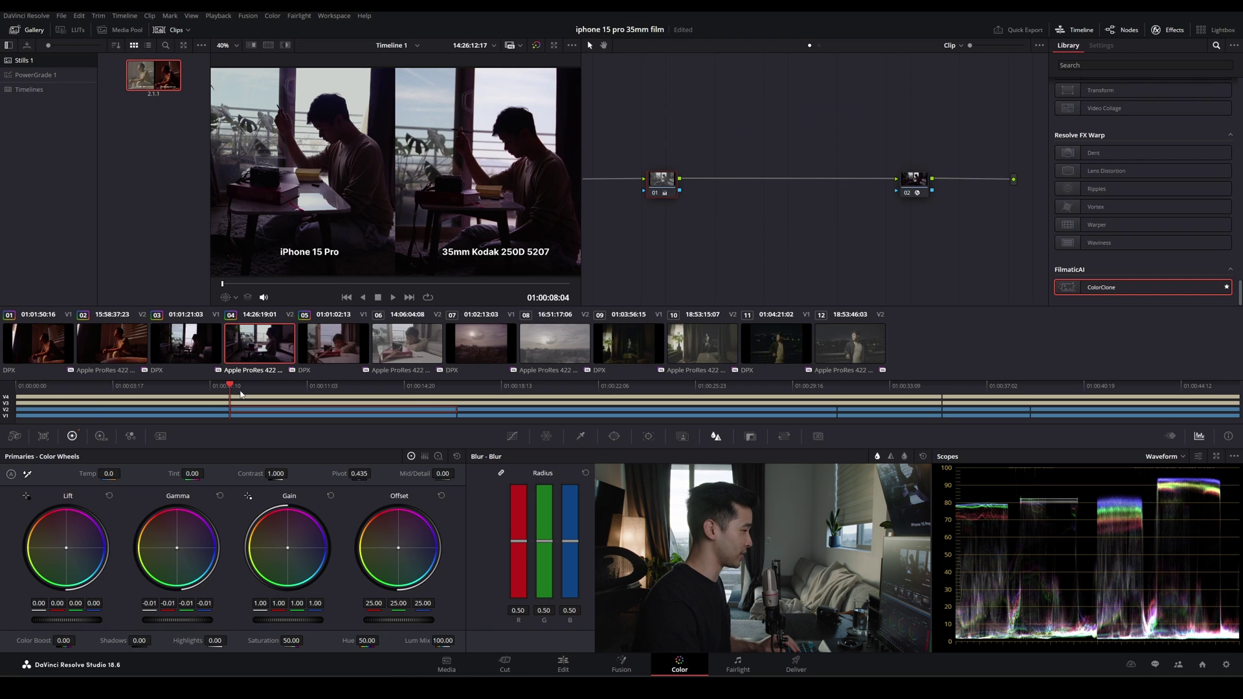
On clip 02, make room before the Halation node and label the blur node "Softness"
{"action": "left_click", "coordinate": [112, 356]}
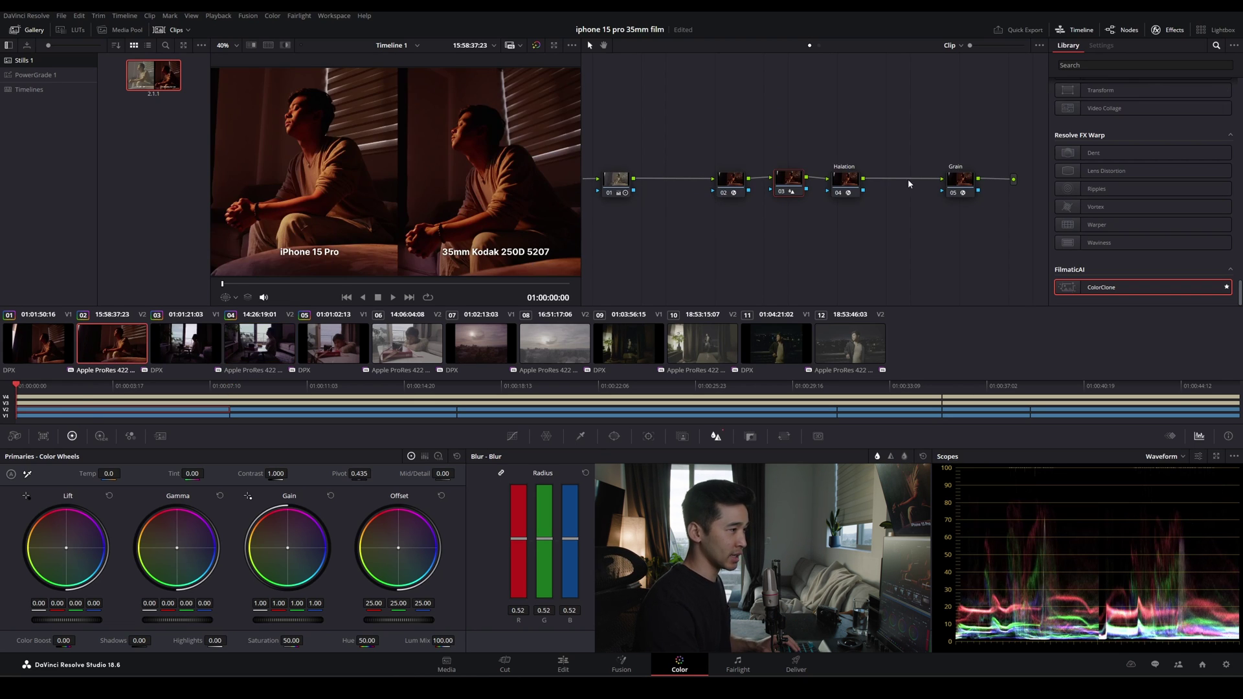
{"action": "left_click", "coordinate": [846, 181]}
{"action": "left_click_drag", "start_coordinate": [844, 178], "coordinate": [883, 180]}
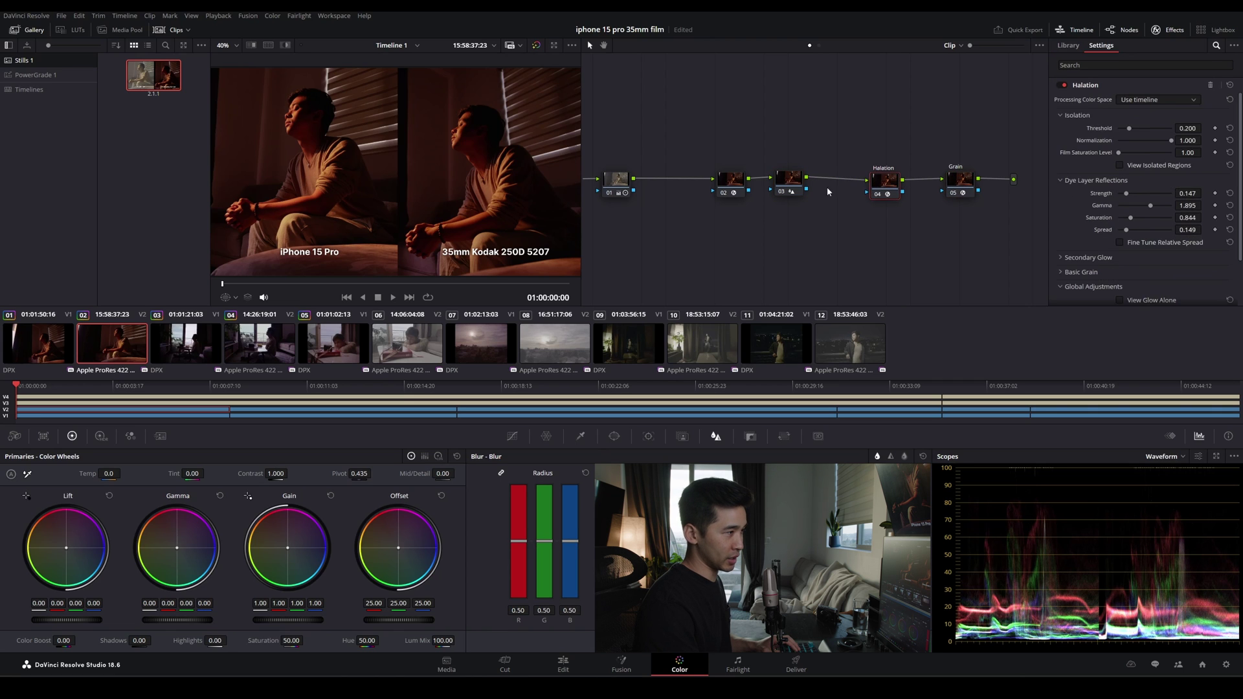
{"action": "left_click", "coordinate": [788, 179]}
{"action": "right_click", "coordinate": [790, 180]}
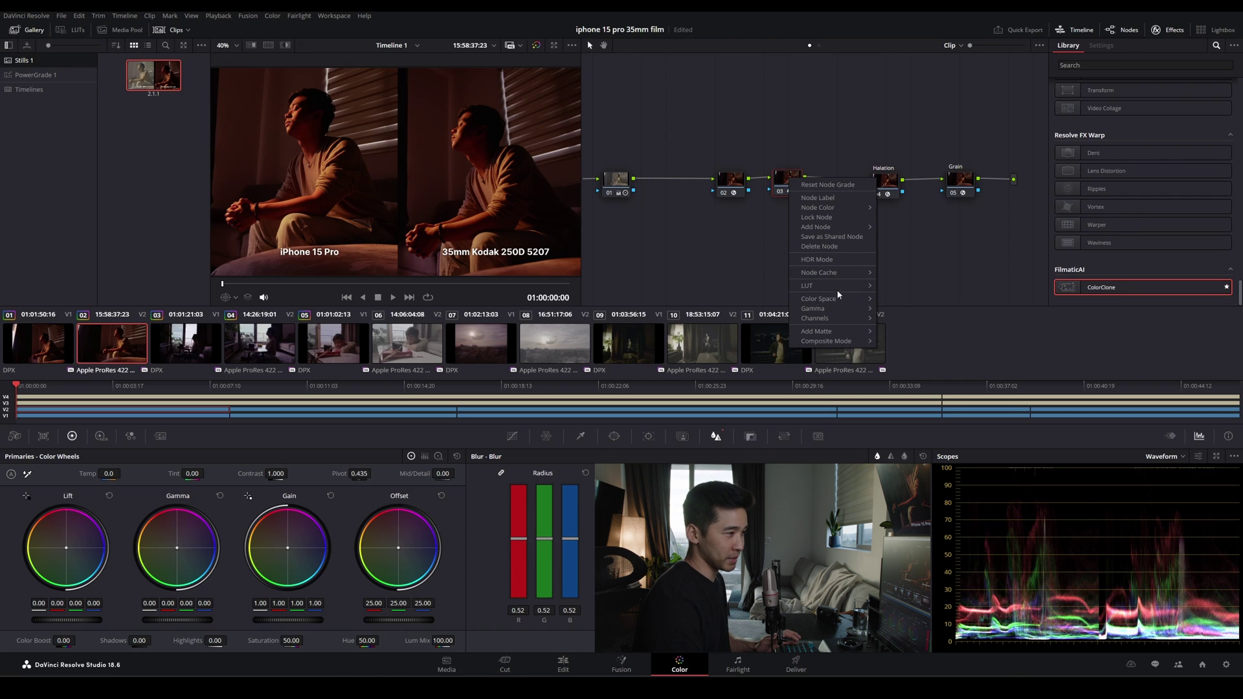
{"action": "left_click", "coordinate": [840, 199]}
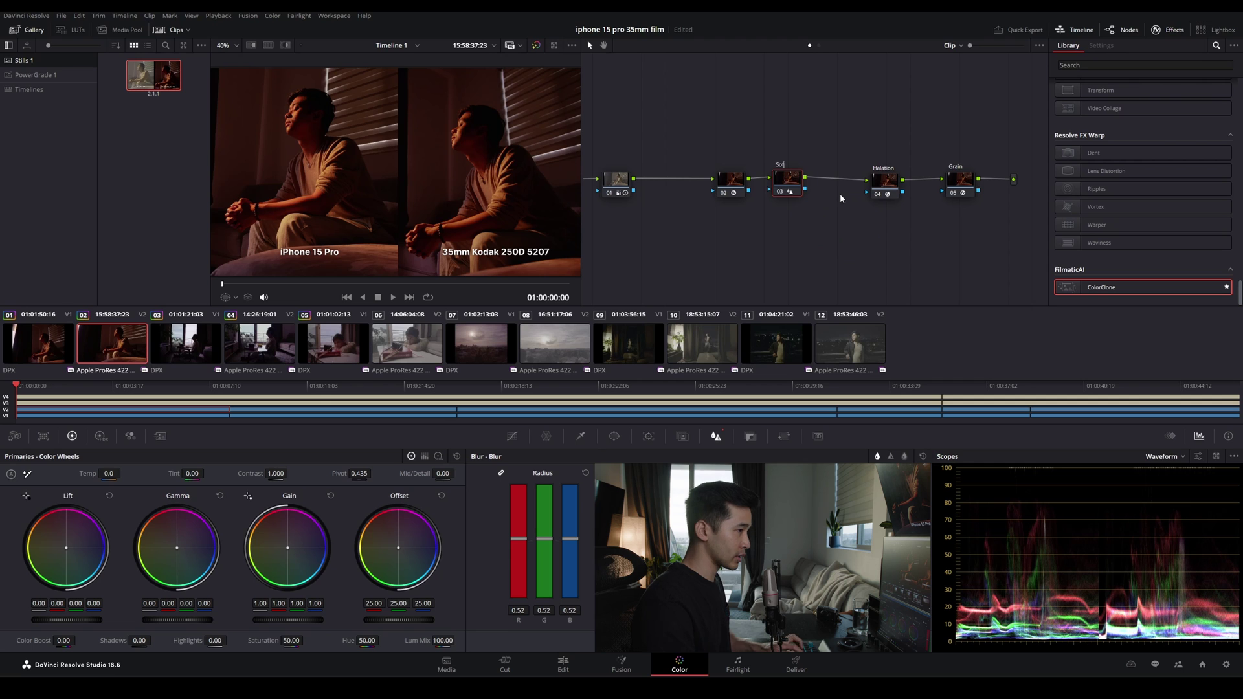
{"action": "type", "text": "Softness"}
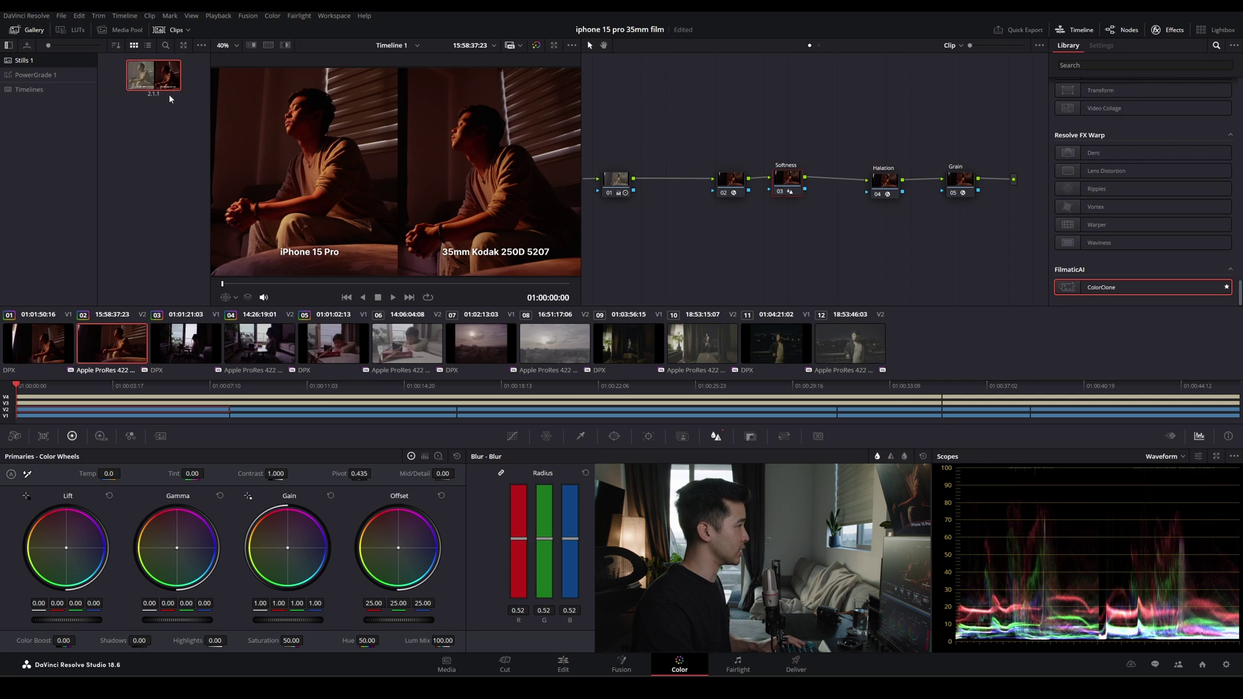
Delete the old gallery still and the first two nodes of clip 02, keeping Softness, Halation and Grain
{"action": "key", "text": "Delete"}
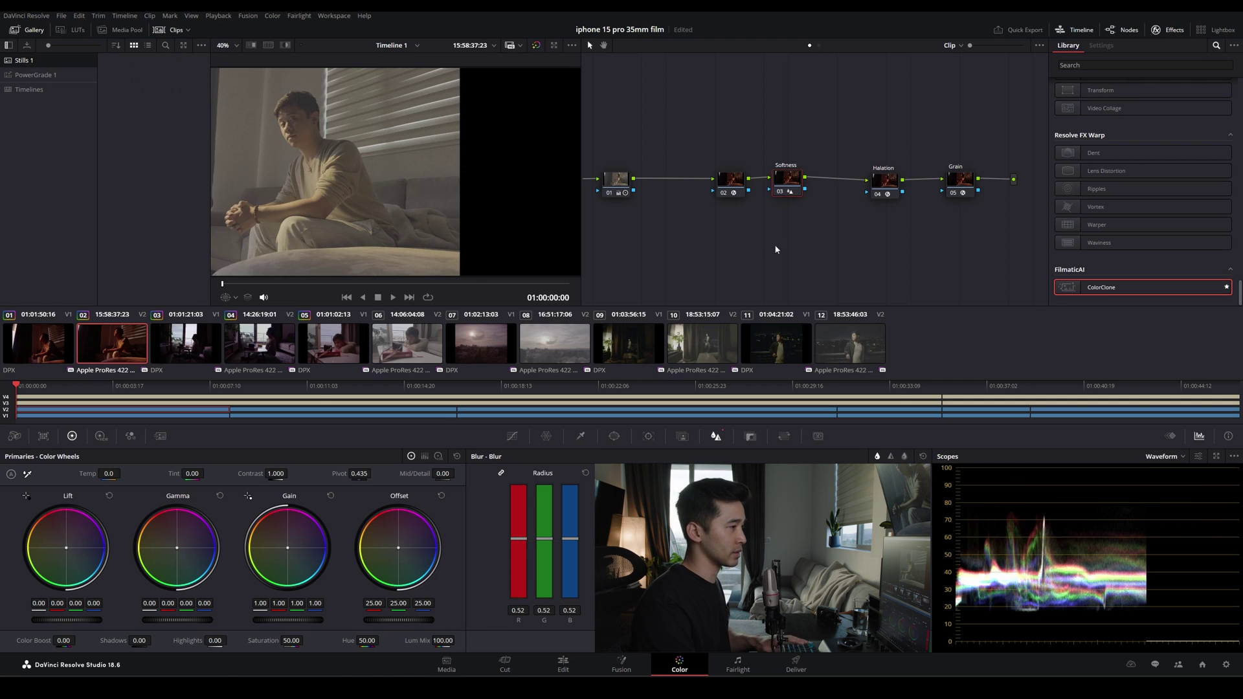
{"action": "left_click_drag", "start_coordinate": [590, 116], "coordinate": [722, 243]}
{"action": "key", "text": "Delete"}
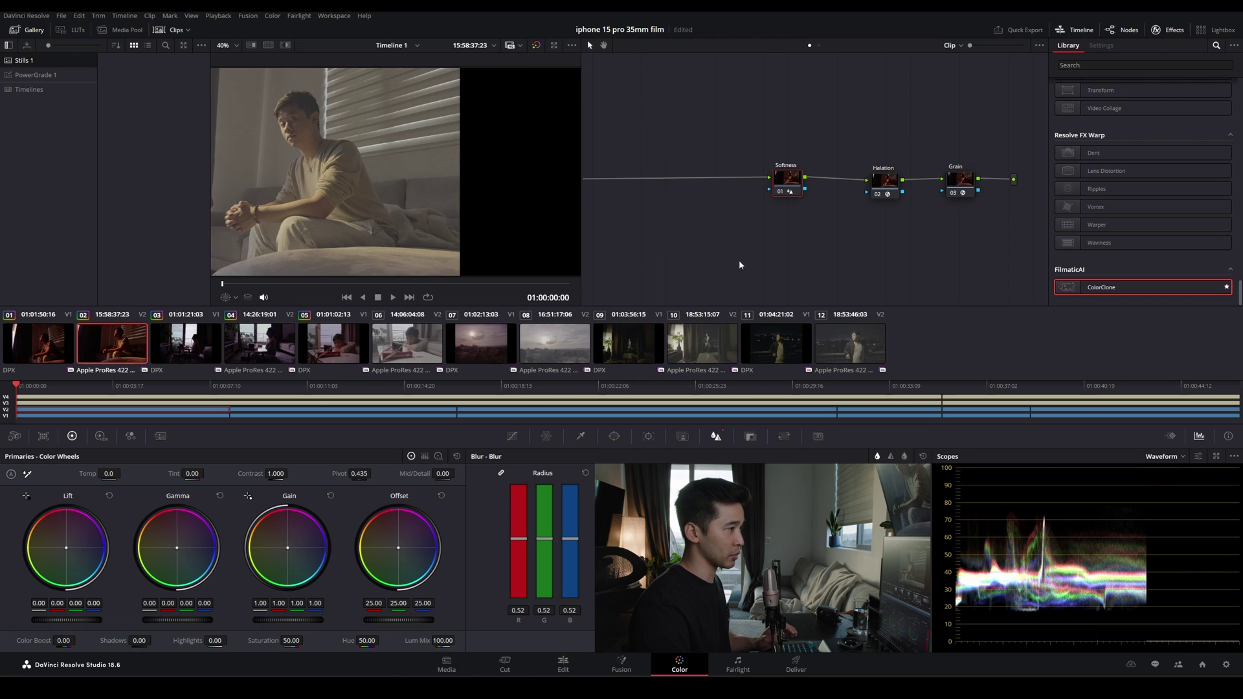
Clean up the graph of the remaining Softness, Halation and Grain nodes and grab a still of clip 02
{"action": "left_click_drag", "start_coordinate": [740, 144], "coordinate": [1028, 268]}
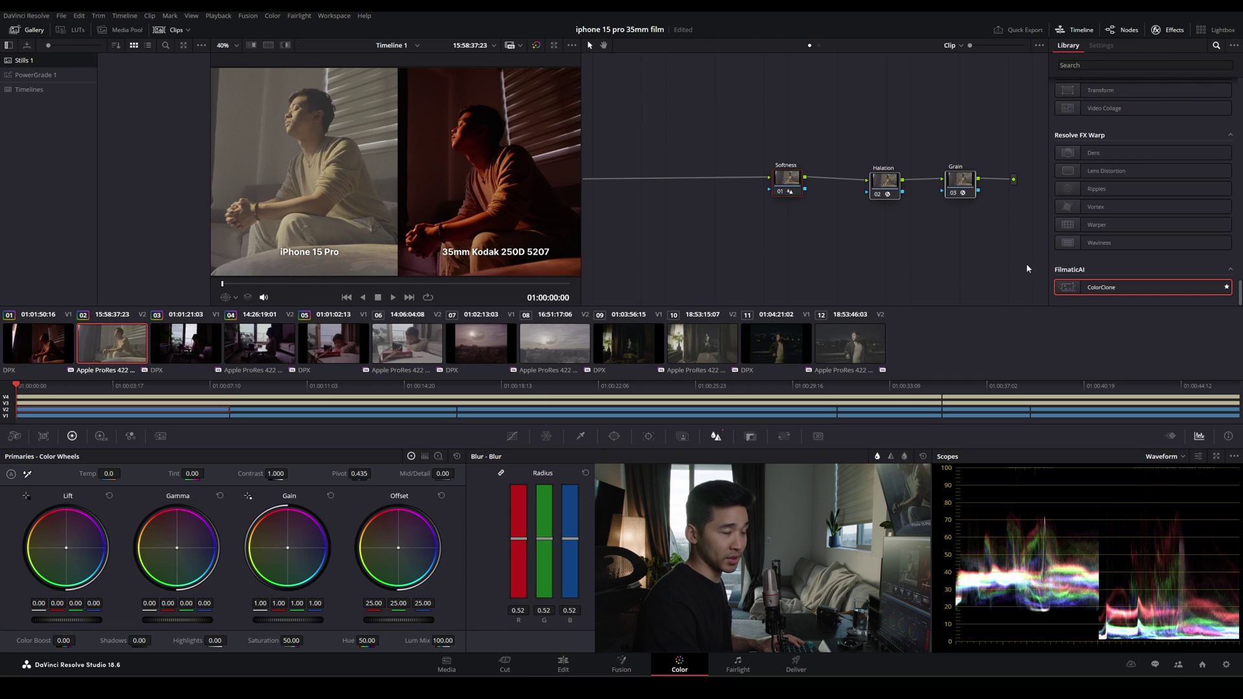
{"action": "right_click", "coordinate": [770, 237]}
{"action": "left_click", "coordinate": [772, 338]}
{"action": "right_click", "coordinate": [367, 139]}
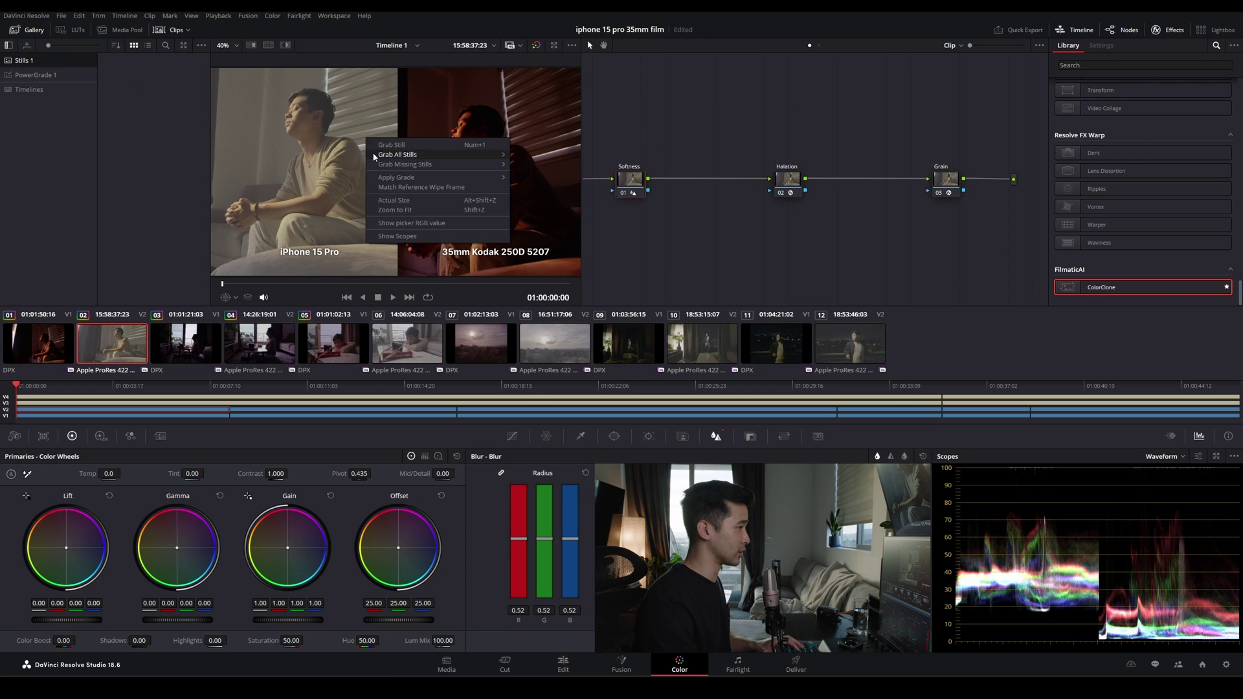
{"action": "left_click", "coordinate": [379, 145]}
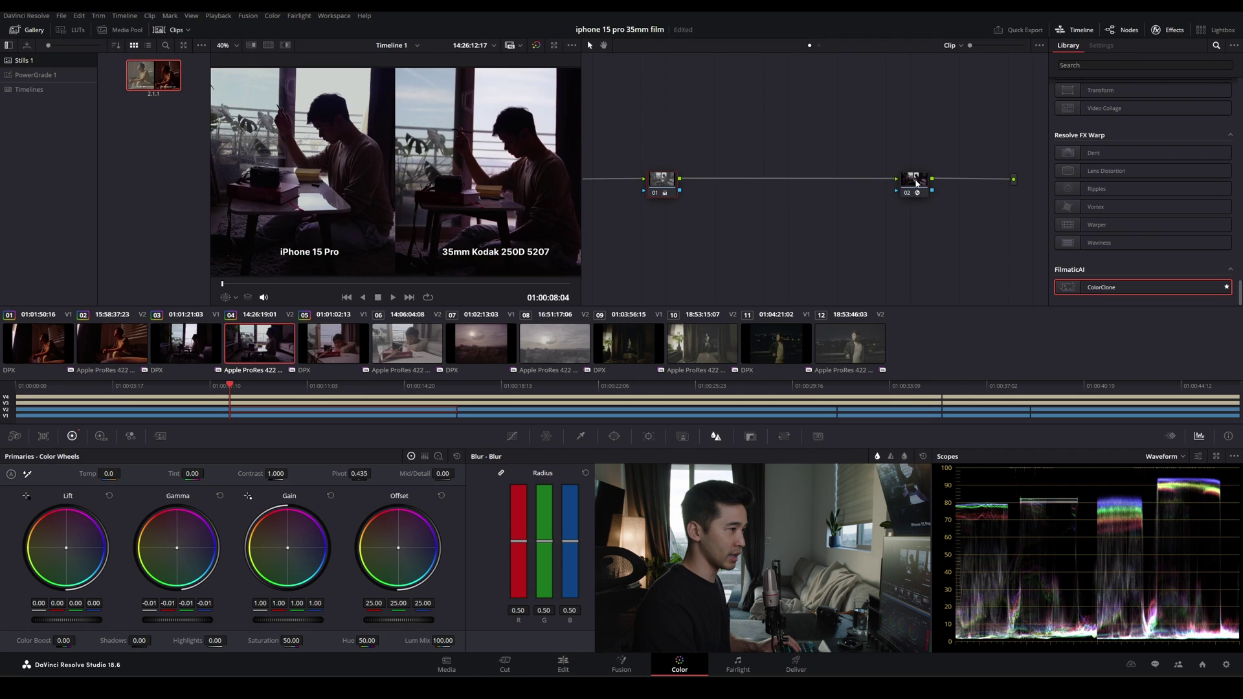
On clip 04, place the ColorClone node closer to the first node and append the grabbed still's node graph after it
{"action": "left_click_drag", "start_coordinate": [906, 184], "coordinate": [744, 189]}
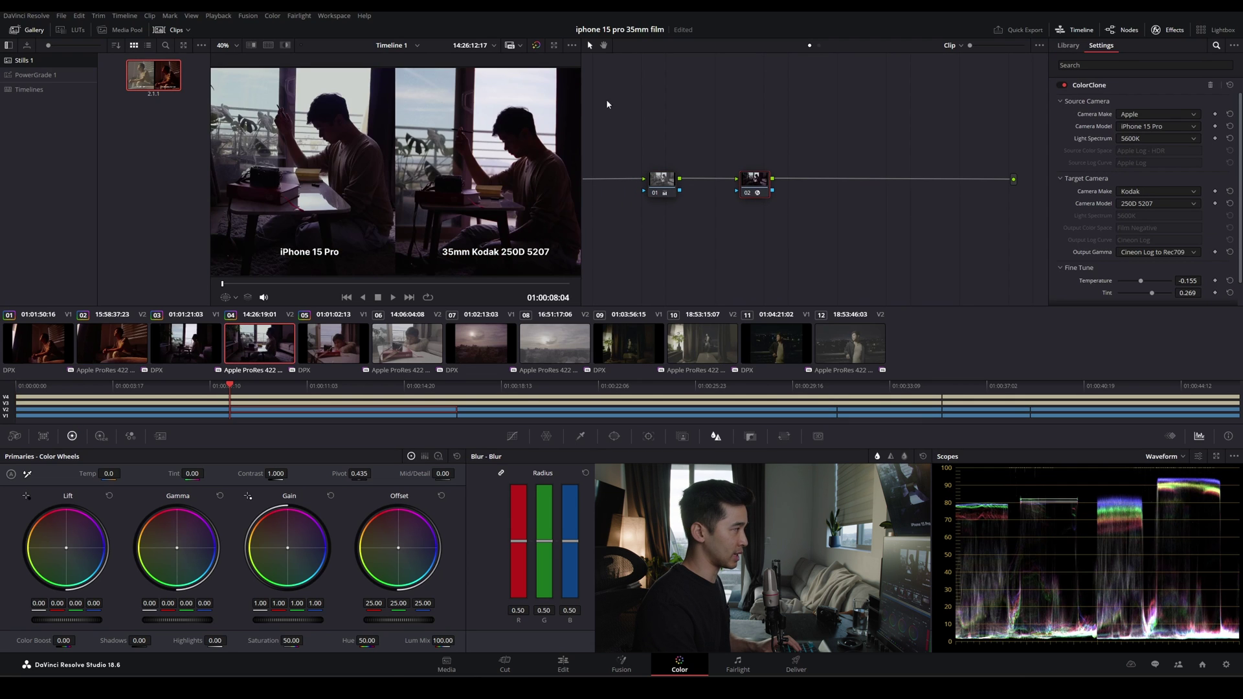
{"action": "right_click", "coordinate": [145, 75]}
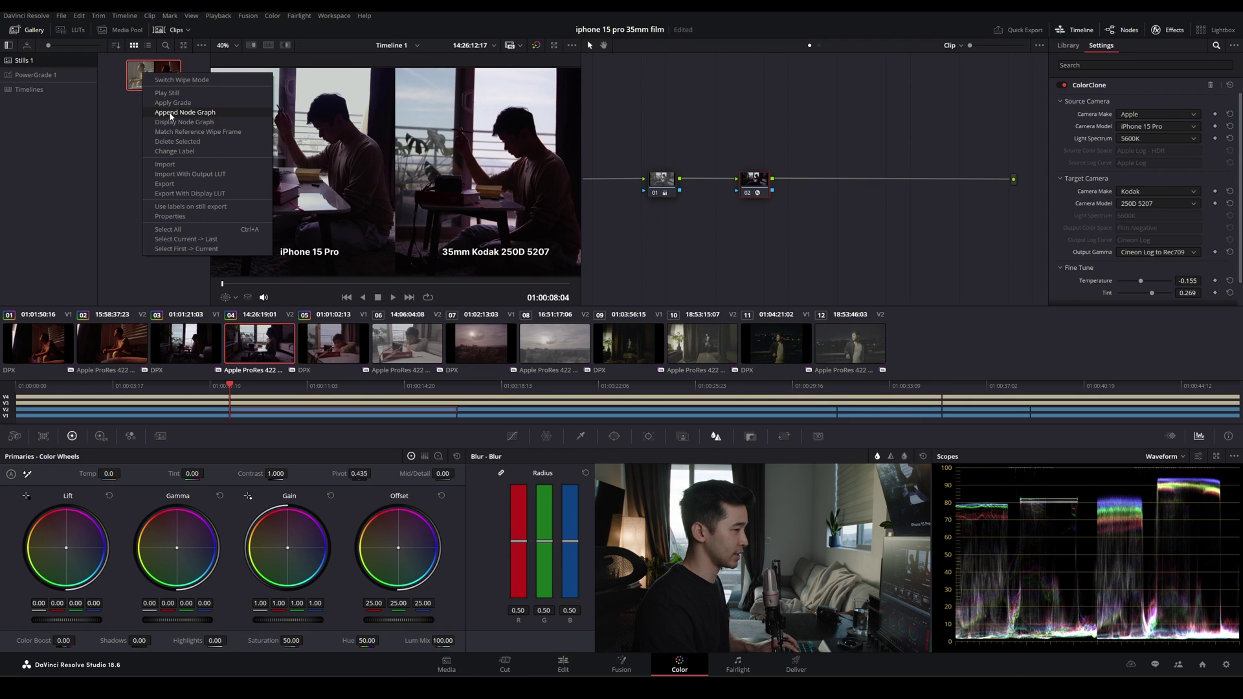
{"action": "left_click", "coordinate": [171, 112]}
Set clip 04's Halation dye layer reflections to strength 0.358 and saturation 1.004, judging the highlight edges around the face
{"action": "scroll", "coordinate": [313, 82], "scroll_direction": "up", "scroll_amount": 5}
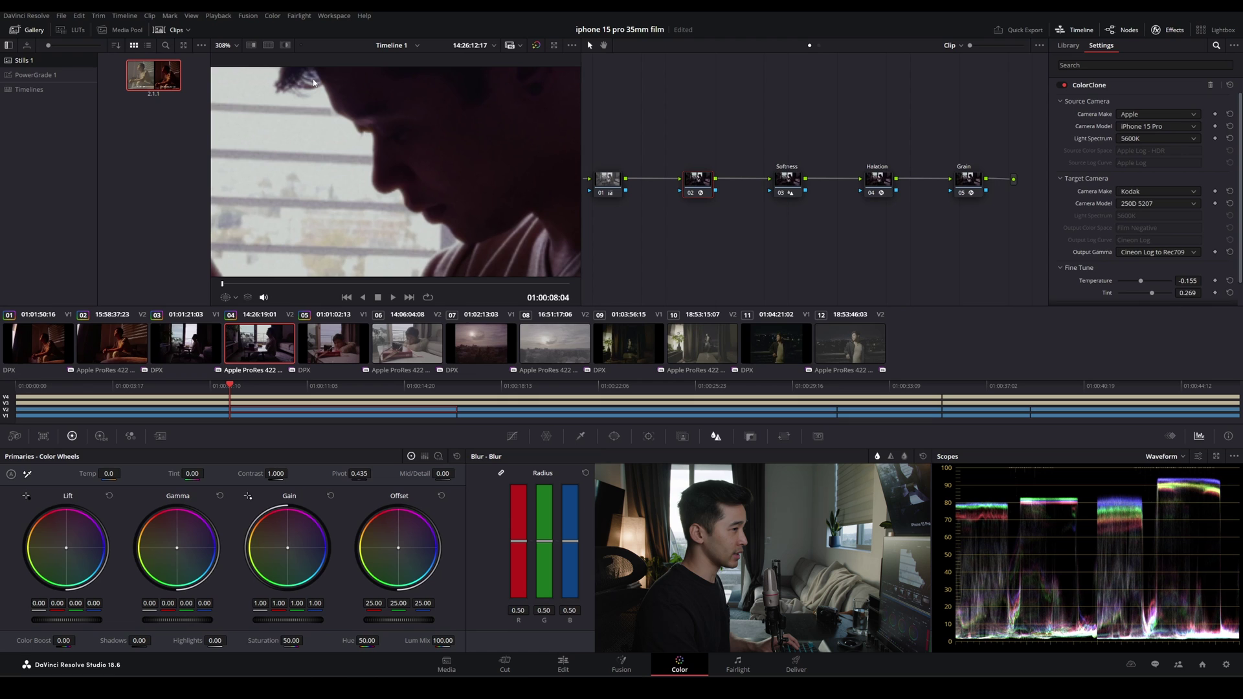
{"action": "left_click", "coordinate": [886, 193]}
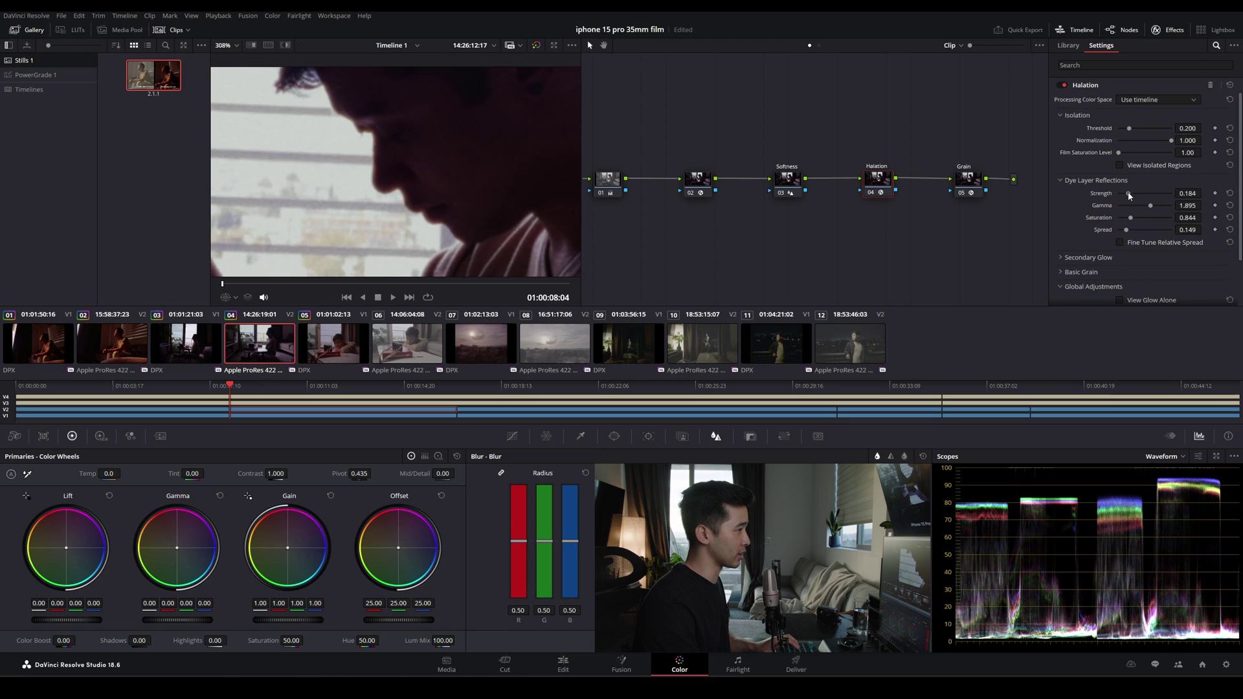
{"action": "left_click_drag", "start_coordinate": [1129, 193], "coordinate": [1141, 193]}
{"action": "scroll", "coordinate": [332, 156], "scroll_direction": "up", "scroll_amount": 3}
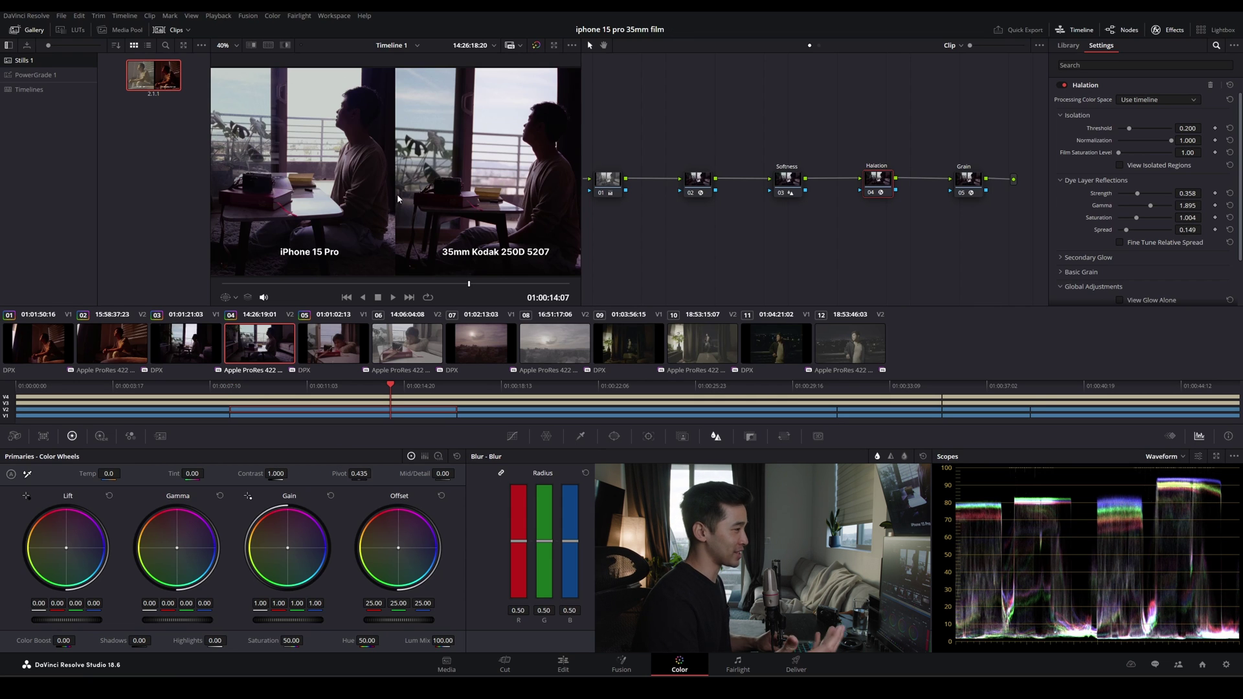
Compare the halation and softness around the table, sweater and plant between the iPhone and film shots
{"action": "scroll", "coordinate": [398, 193], "scroll_direction": "up", "scroll_amount": 5}
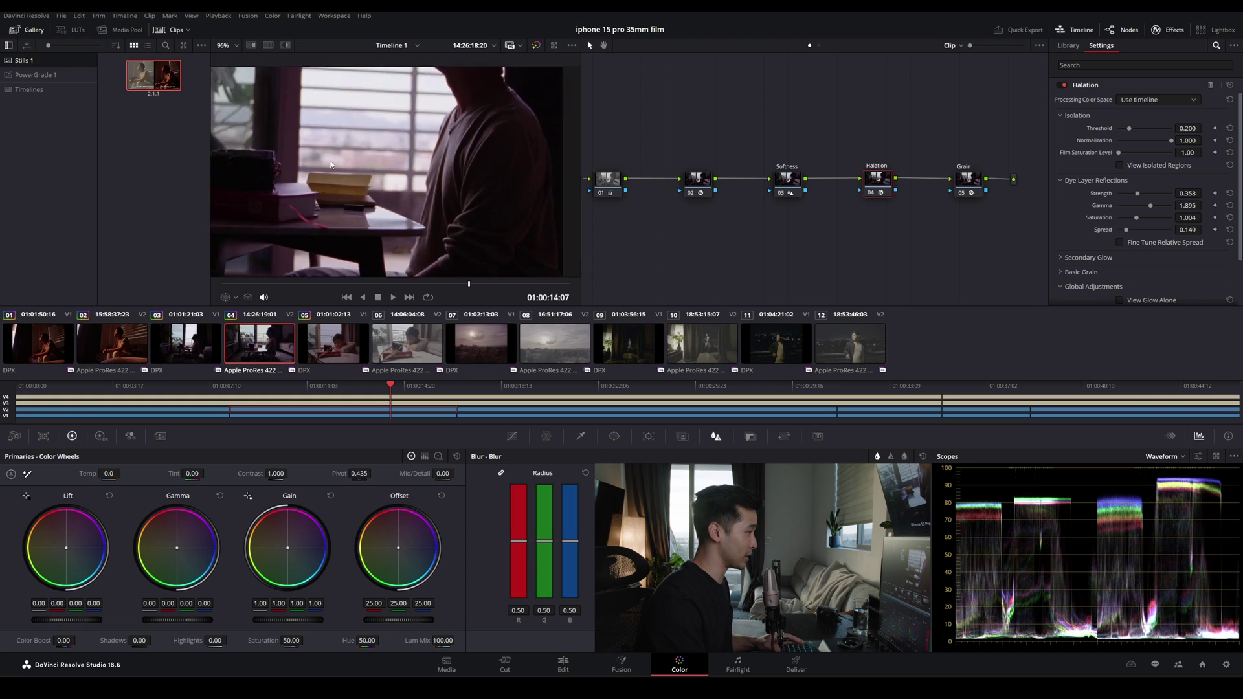
{"action": "left_click_drag", "start_coordinate": [423, 147], "coordinate": [557, 162]}
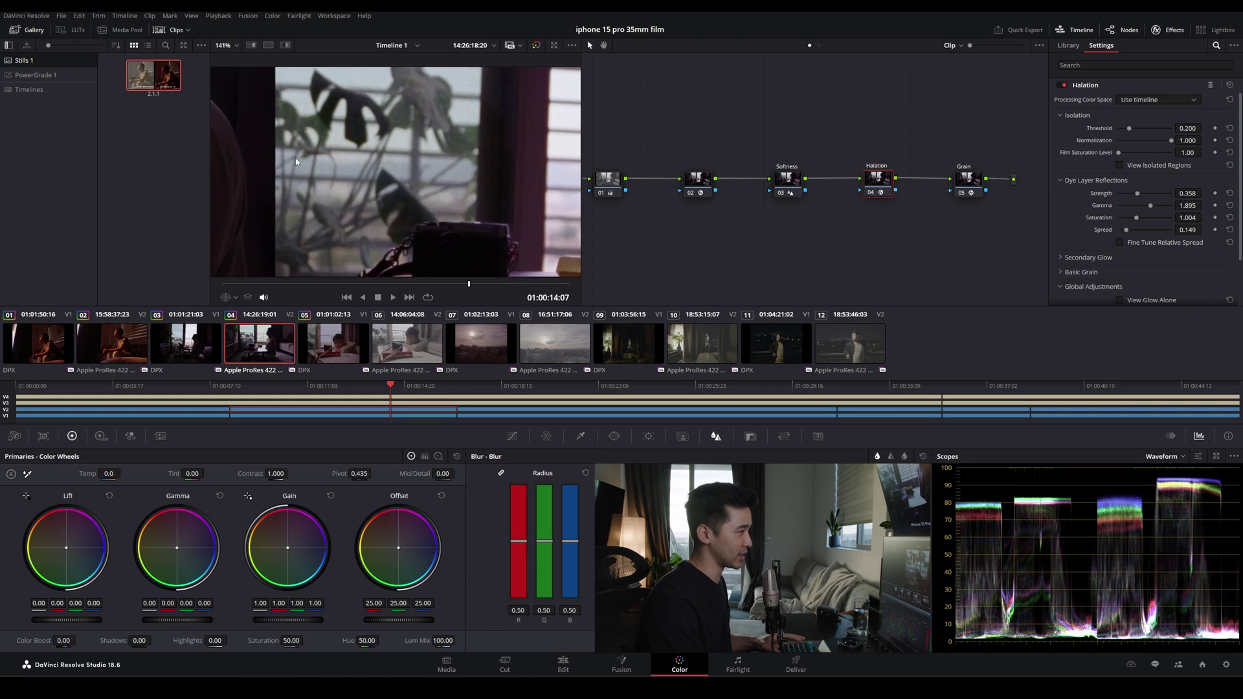
{"action": "left_click_drag", "start_coordinate": [295, 158], "coordinate": [481, 207]}
{"action": "scroll", "coordinate": [405, 186], "scroll_direction": "down", "scroll_amount": 5}
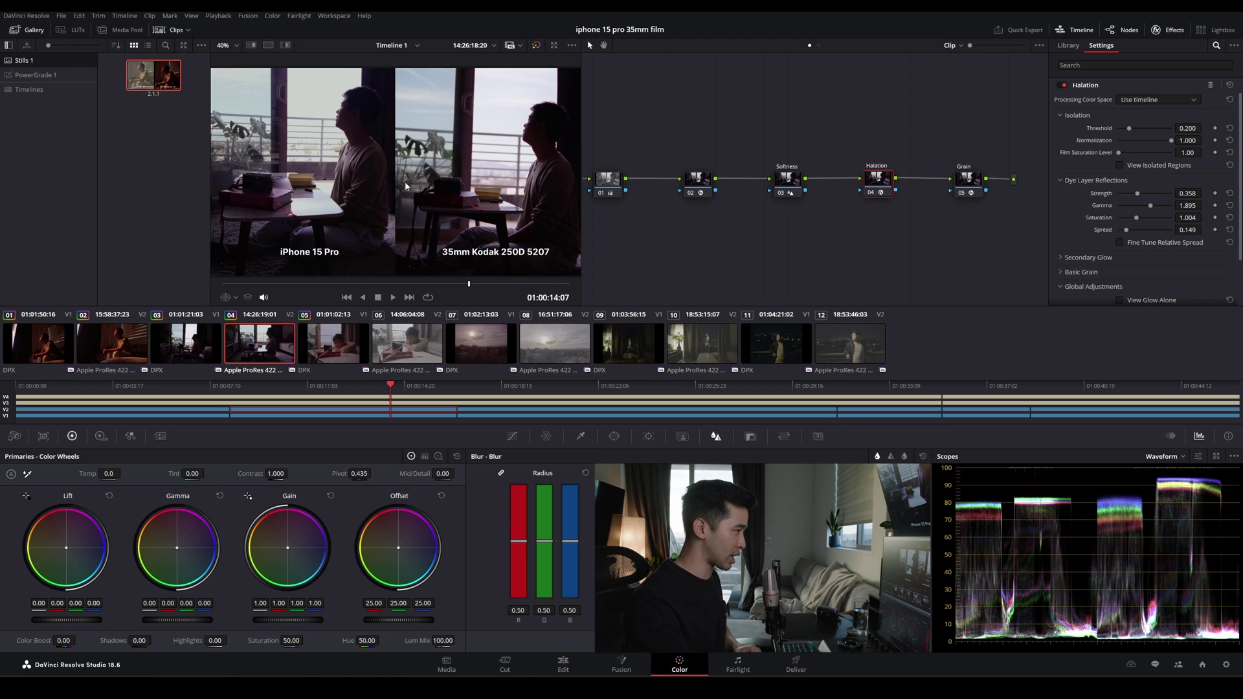
{"action": "scroll", "coordinate": [405, 181], "scroll_direction": "up", "scroll_amount": 1}
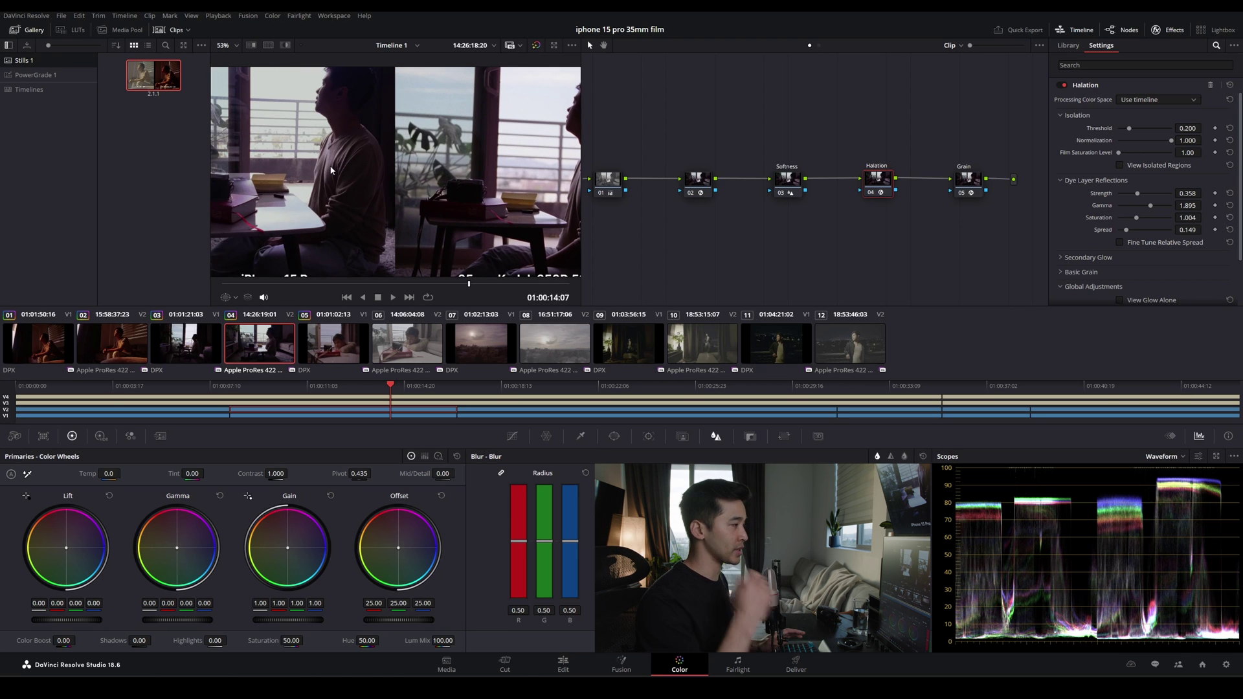
On clip 04, insert a serial node directly before the ColorClone node for a log grade and clean up the node graph
{"action": "left_click", "coordinate": [813, 190]}
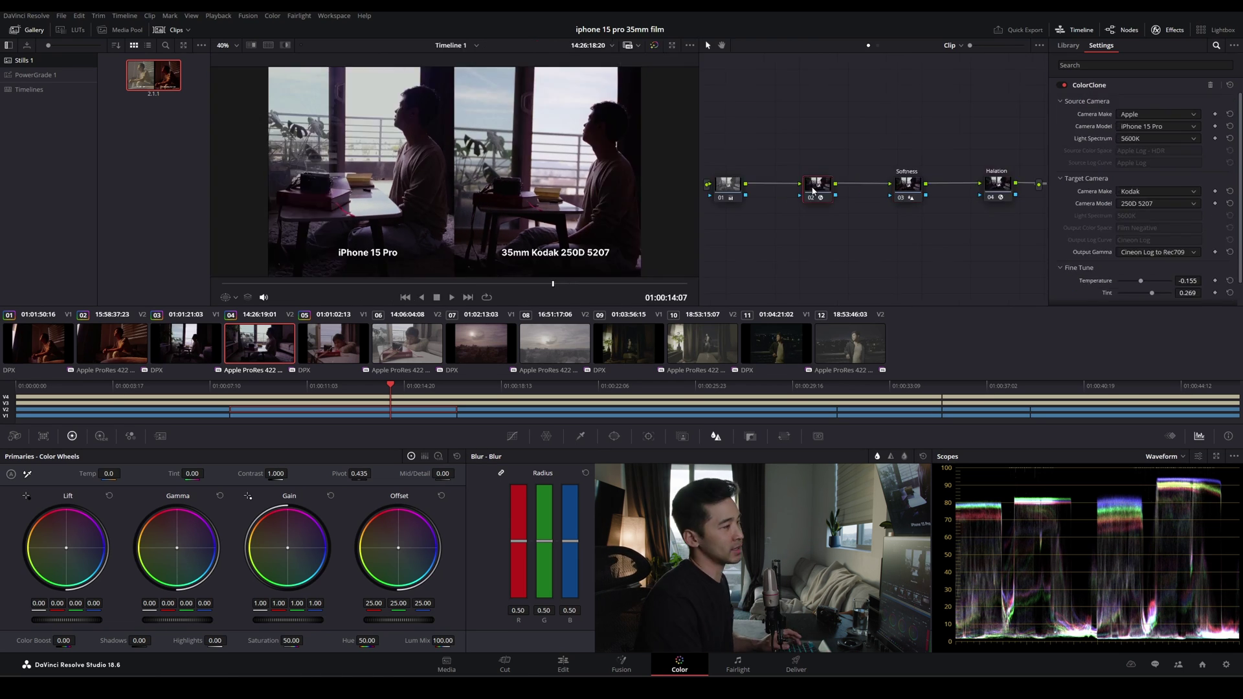
{"action": "key", "text": "alt+s"}
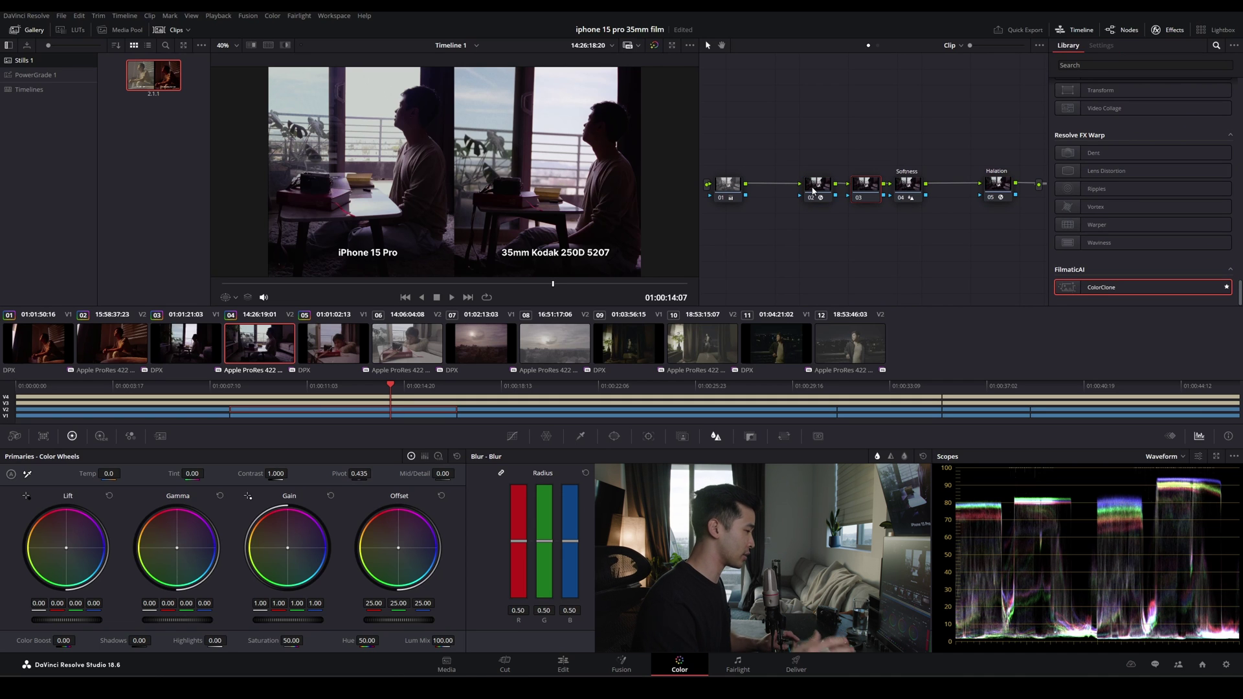
{"action": "key", "text": "ctrl+z"}
{"action": "key", "text": "shift+s"}
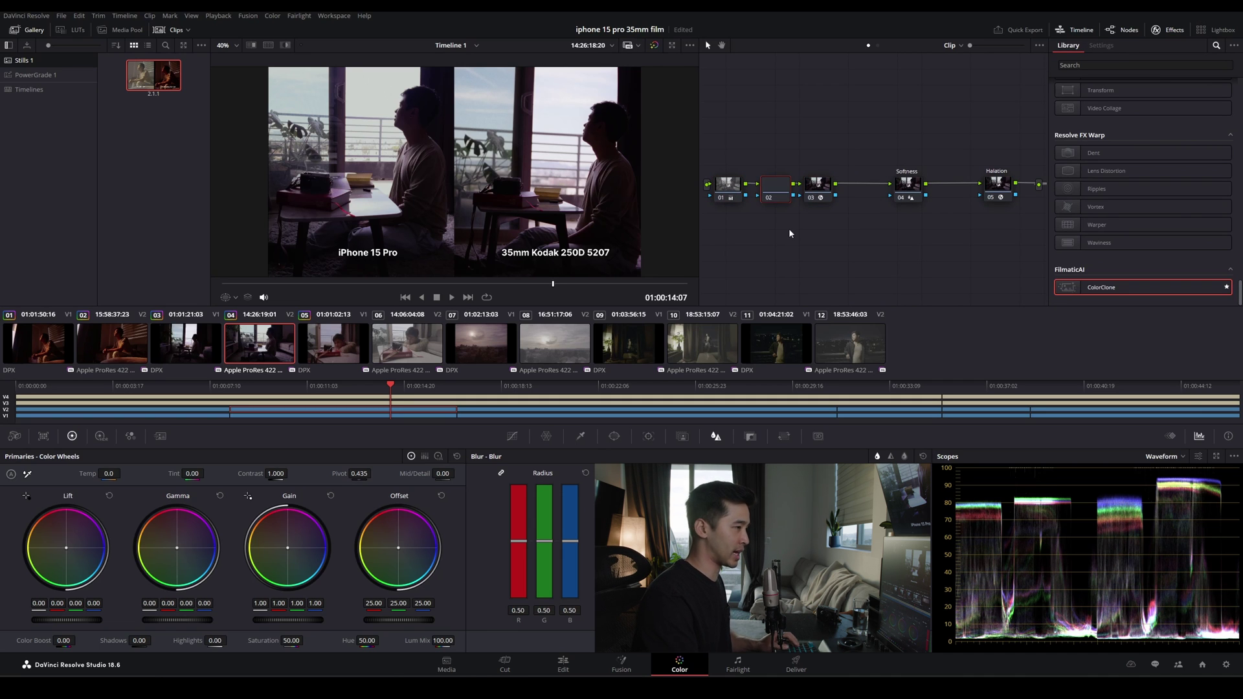
{"action": "key", "text": "alt+z"}
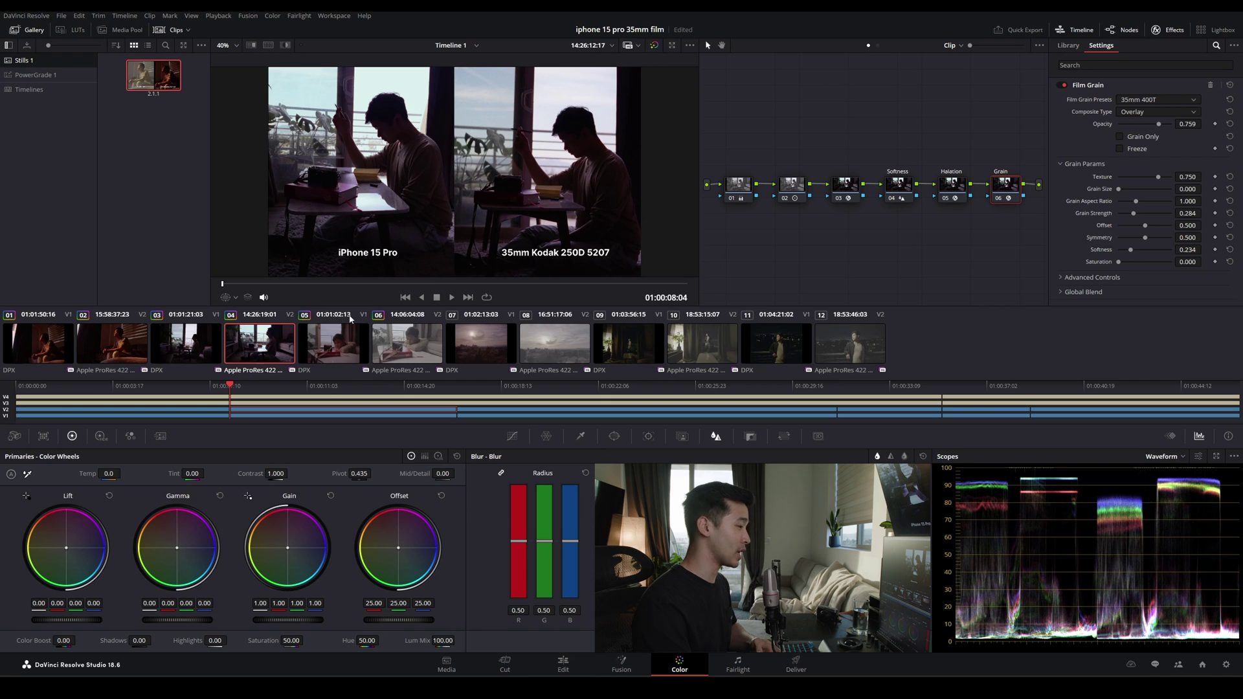
Apply the existing Kodak 250D 5207 ColorClone film grade to clip 05 and copy clip 04's full grade to clip 06
{"action": "left_click", "coordinate": [340, 345]}
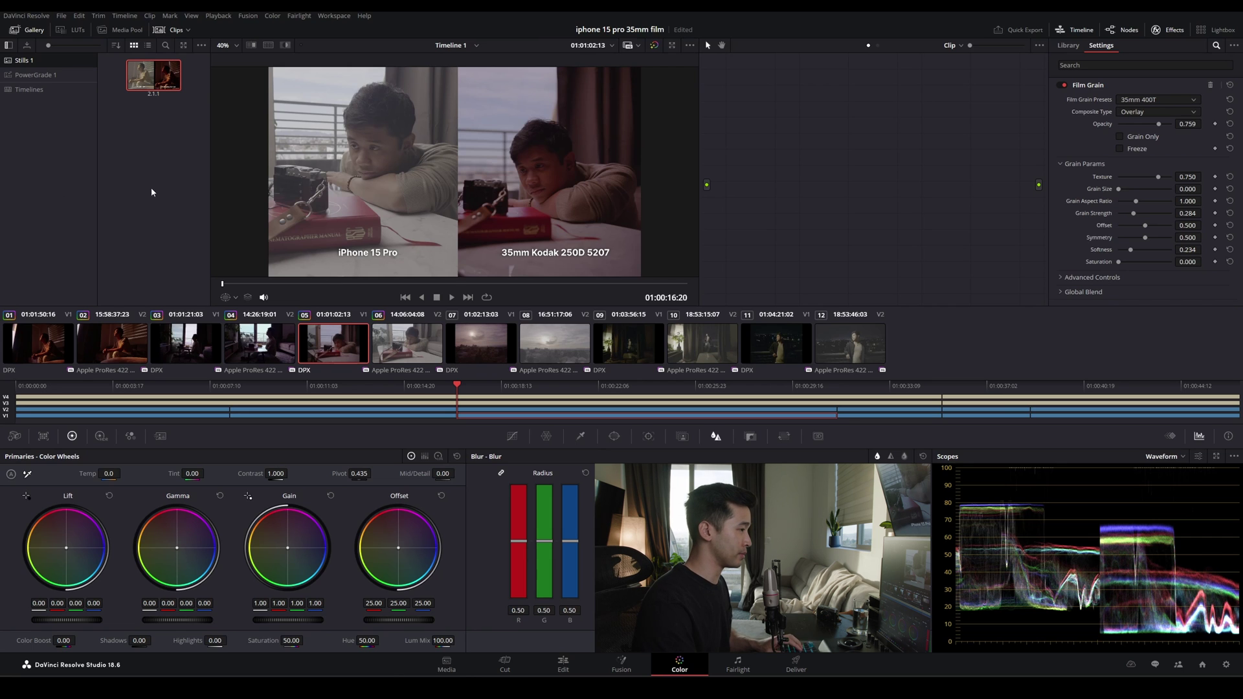
{"action": "left_click", "coordinate": [418, 347]}
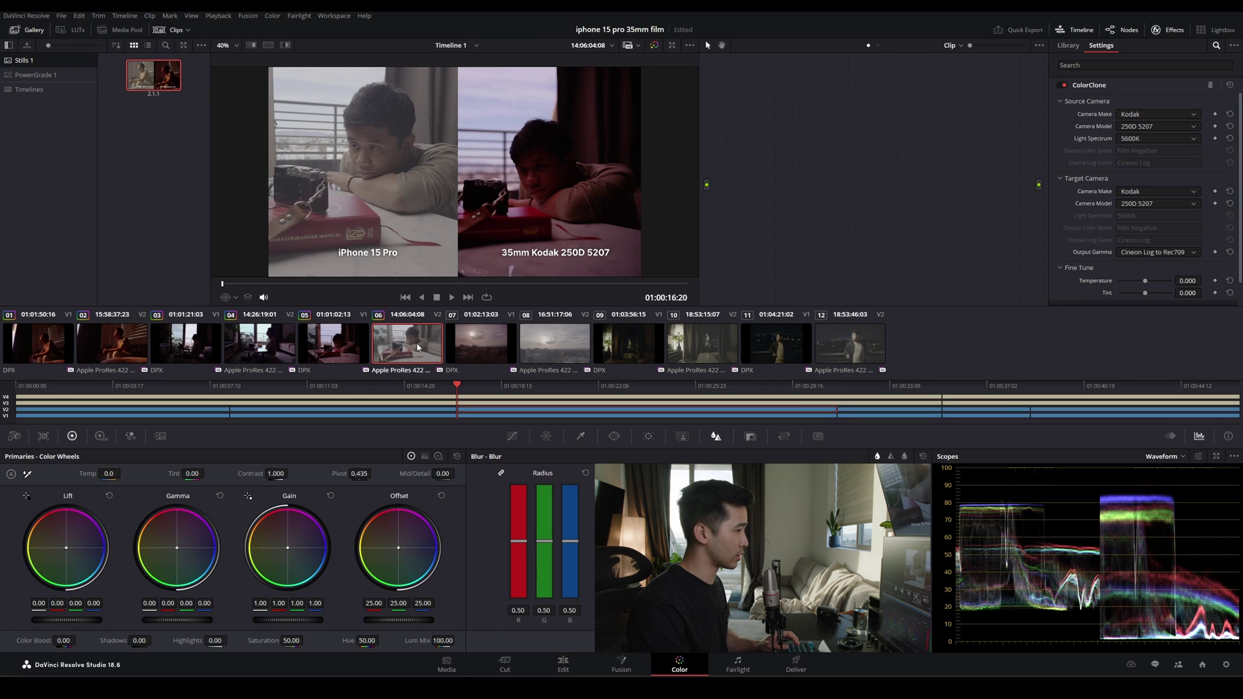
{"action": "left_click", "coordinate": [343, 346]}
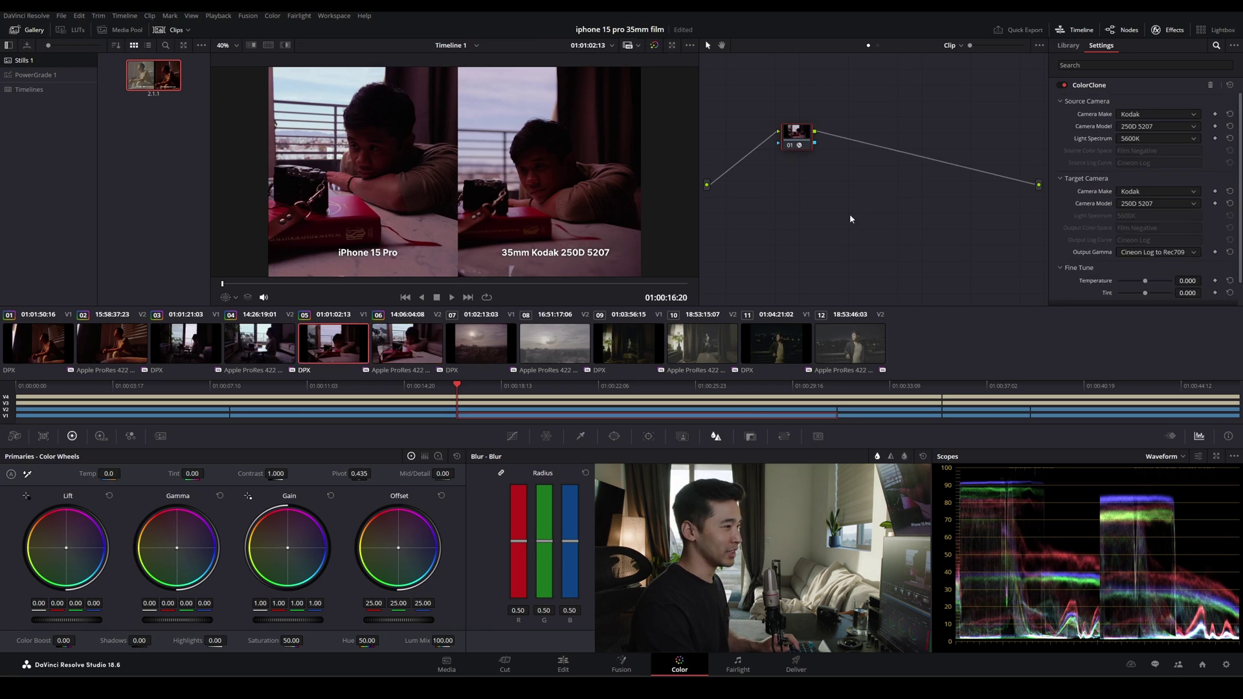
Insert a node before clip 05's ColorClone with gamma 0.05 and gain 1.11, and set clip 06's log grade node to gain 1.06
{"action": "key", "text": "alt+s"}
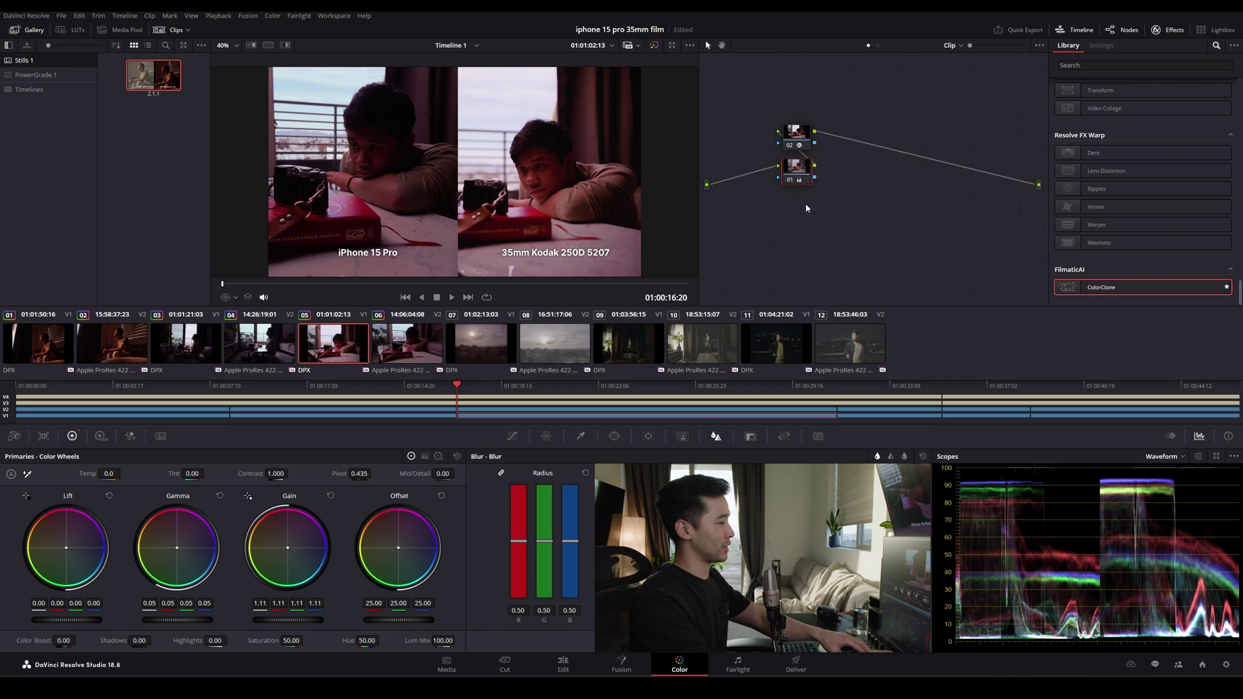
{"action": "left_click", "coordinate": [415, 356]}
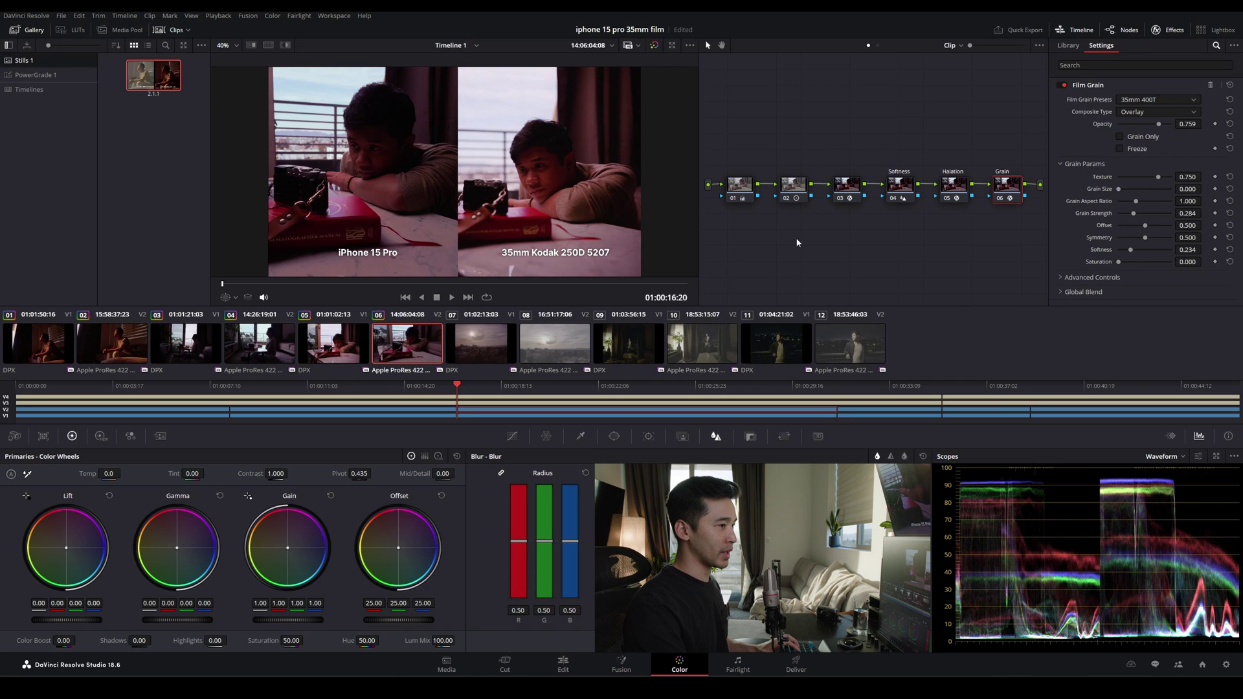
{"action": "left_click", "coordinate": [798, 189]}
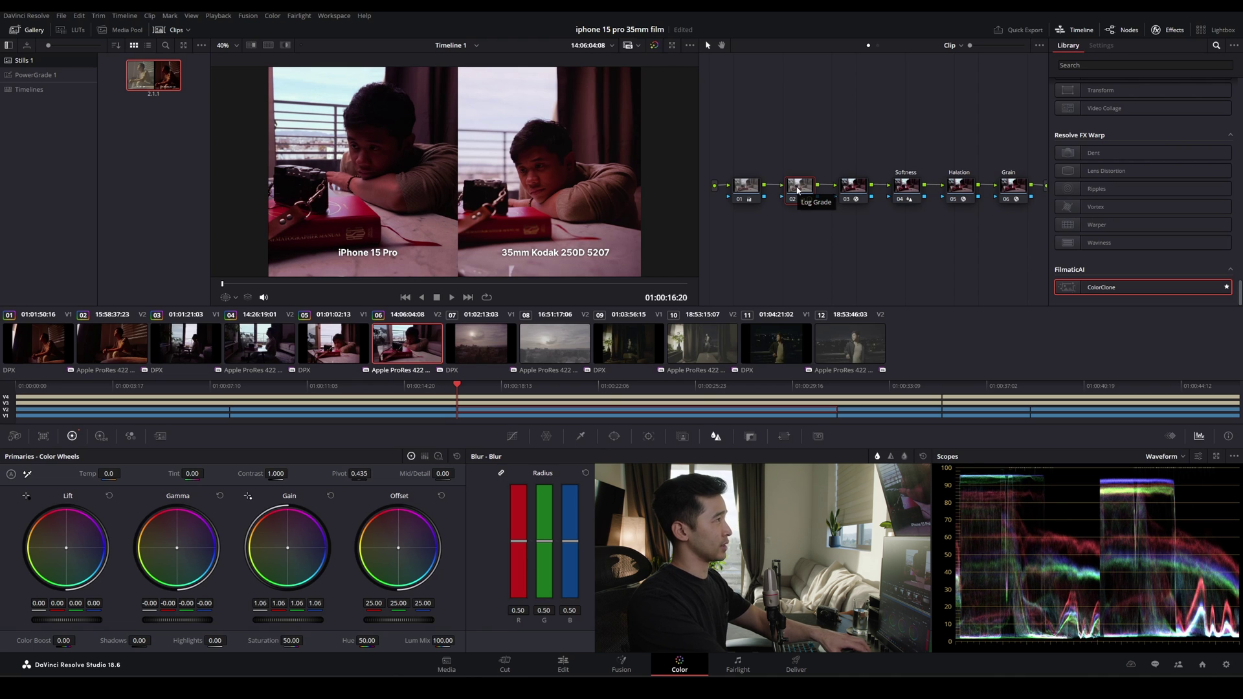
Raise clip 06's Halation threshold to 0.243 while checking the isolated highlight regions
{"action": "scroll", "coordinate": [398, 201], "scroll_direction": "up", "scroll_amount": 5}
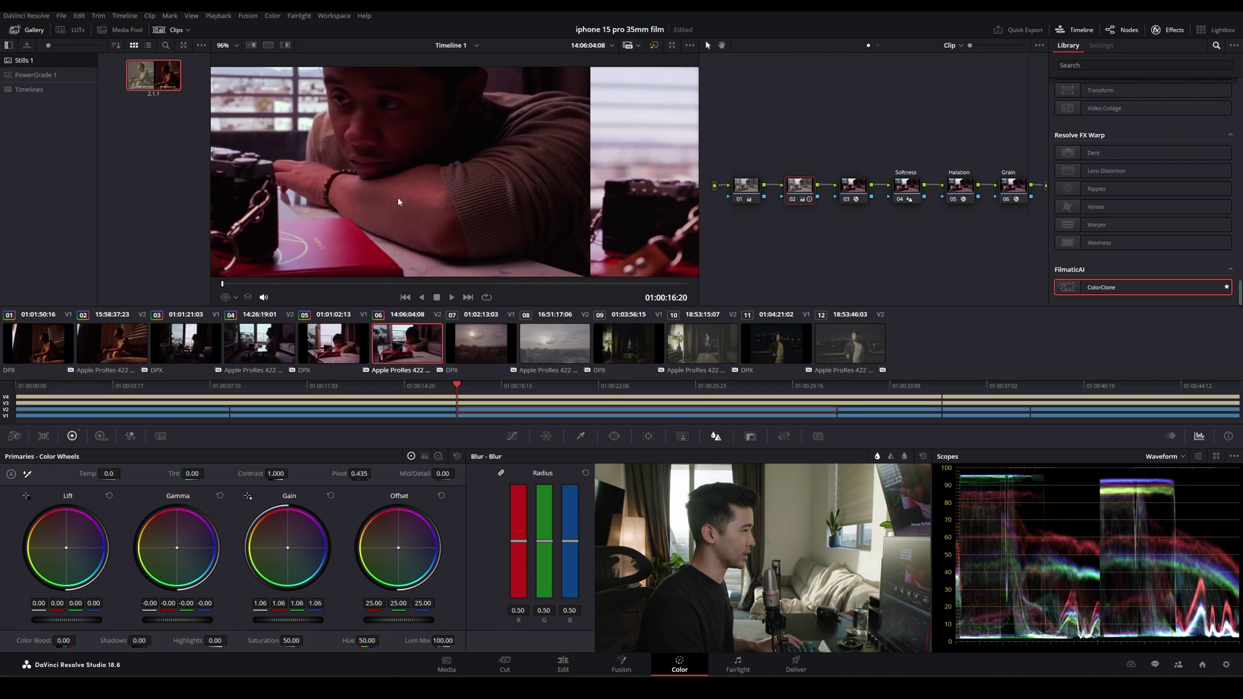
{"action": "left_click", "coordinate": [960, 189]}
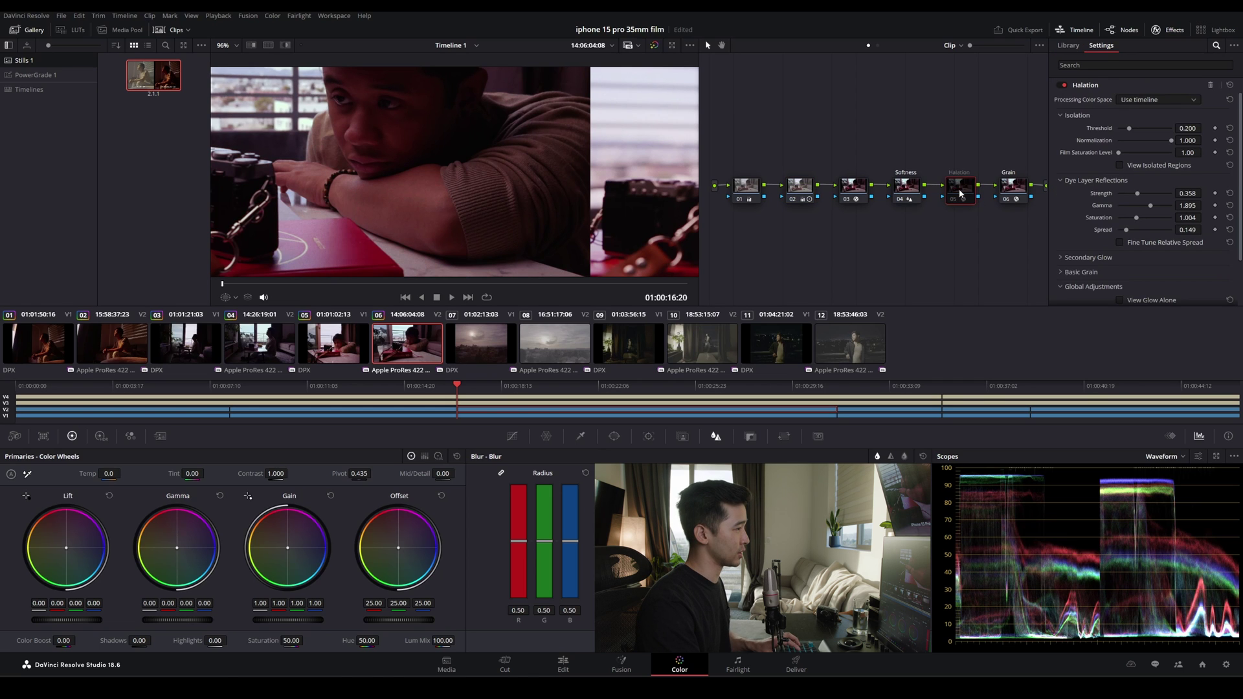
{"action": "left_click", "coordinate": [1132, 167]}
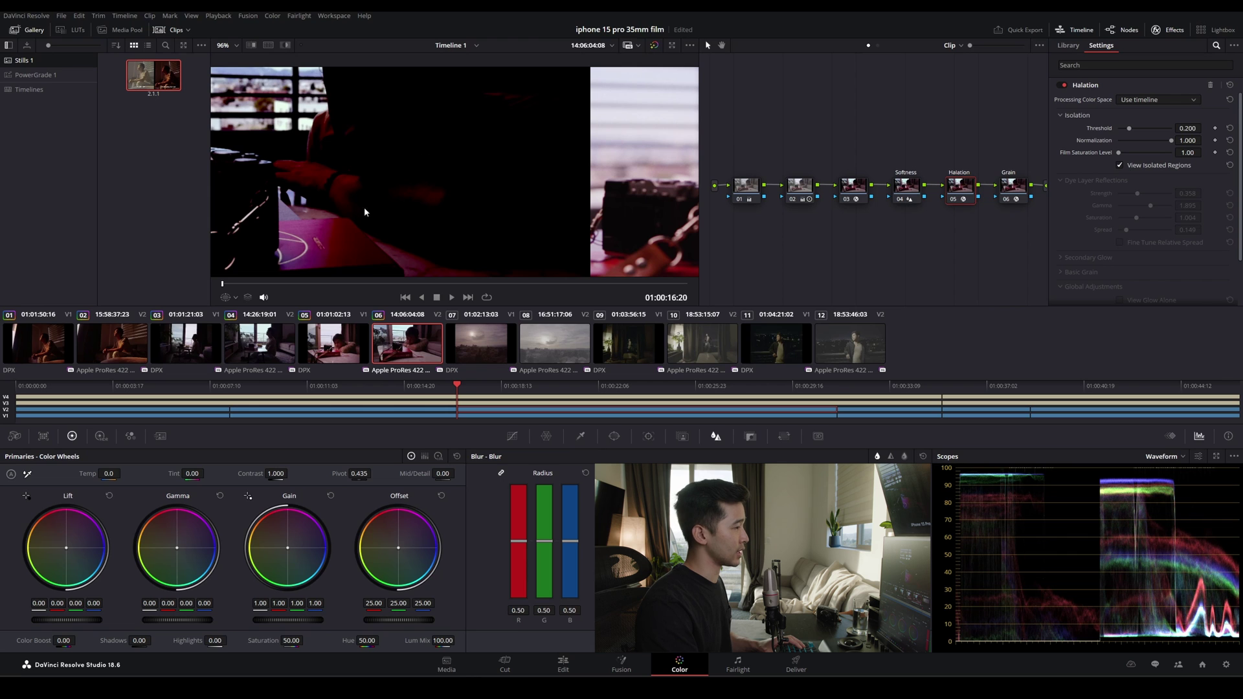
{"action": "mouse_move", "coordinate": [1187, 128]}
{"action": "left_mouse_down"}
{"action": "mouse_move", "coordinate": [1139, 128]}
{"action": "mouse_move", "coordinate": [1208, 128]}
{"action": "left_mouse_up"}
{"action": "left_click", "coordinate": [1119, 166]}
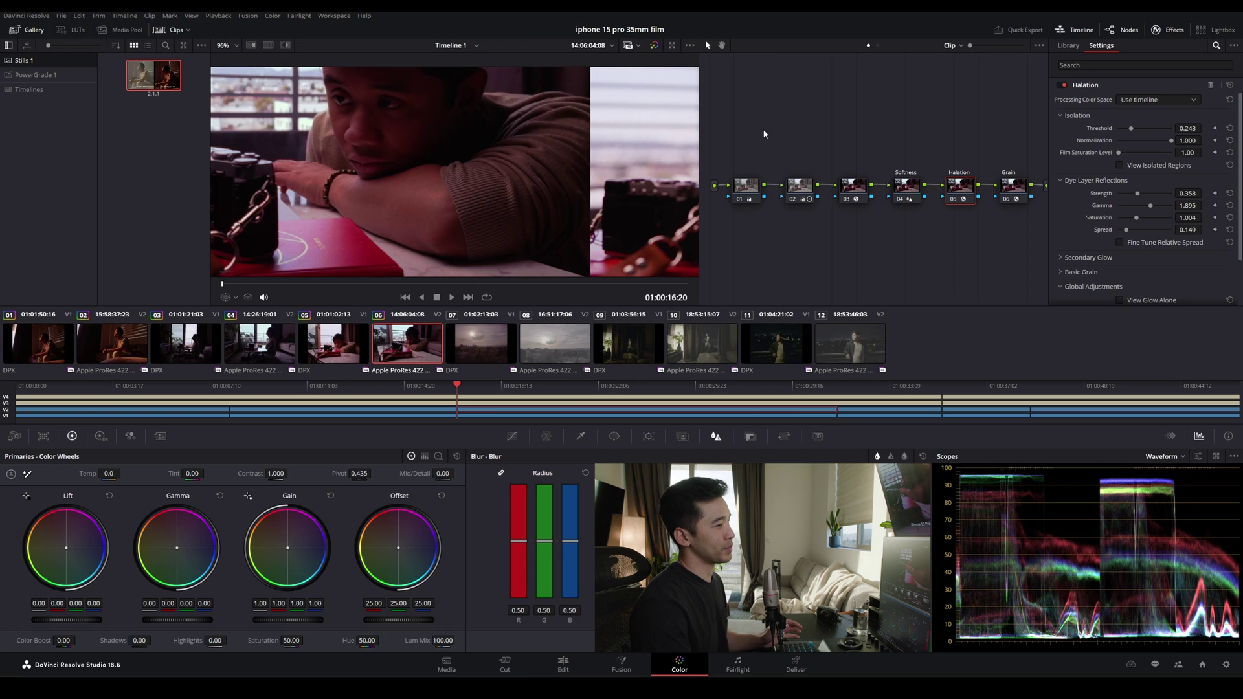
Compare clip 06 with its log grade node off and on, and set the log highlights to red 0.04, green 0.00, blue 0.07
{"action": "left_click", "coordinate": [803, 187]}
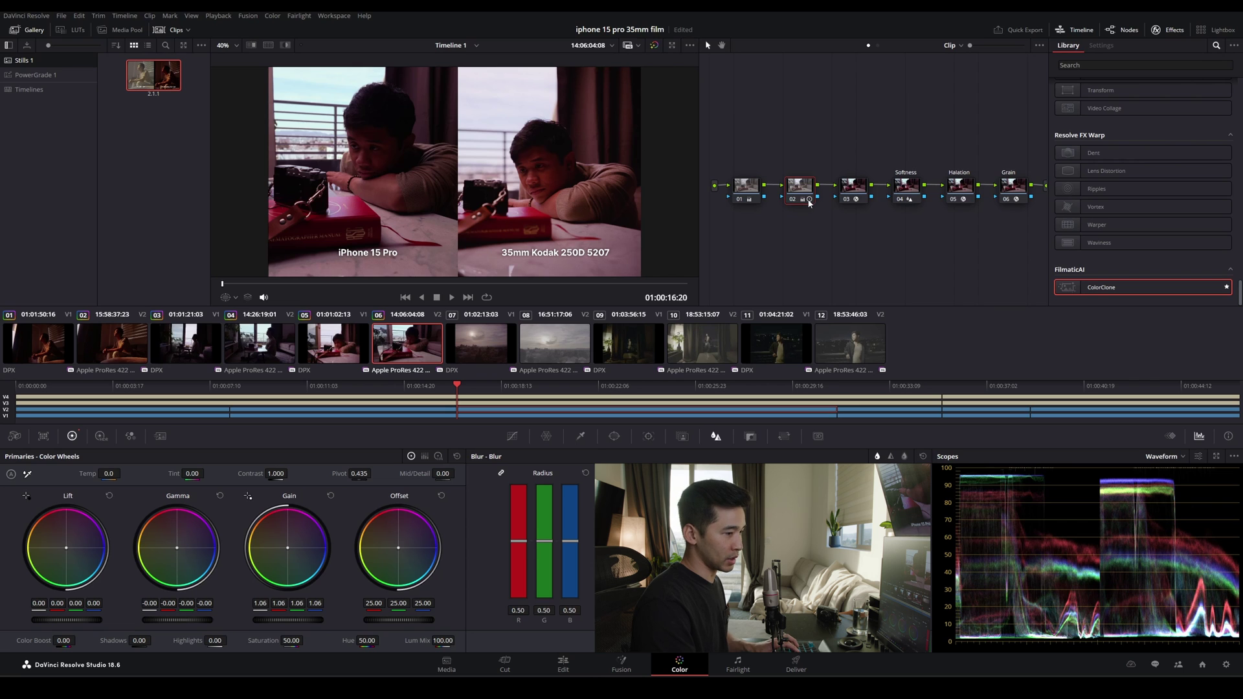
{"action": "key", "text": "ctrl+d"}
{"action": "key", "text": "ctrl+d"}
{"action": "left_click", "coordinate": [809, 202]}
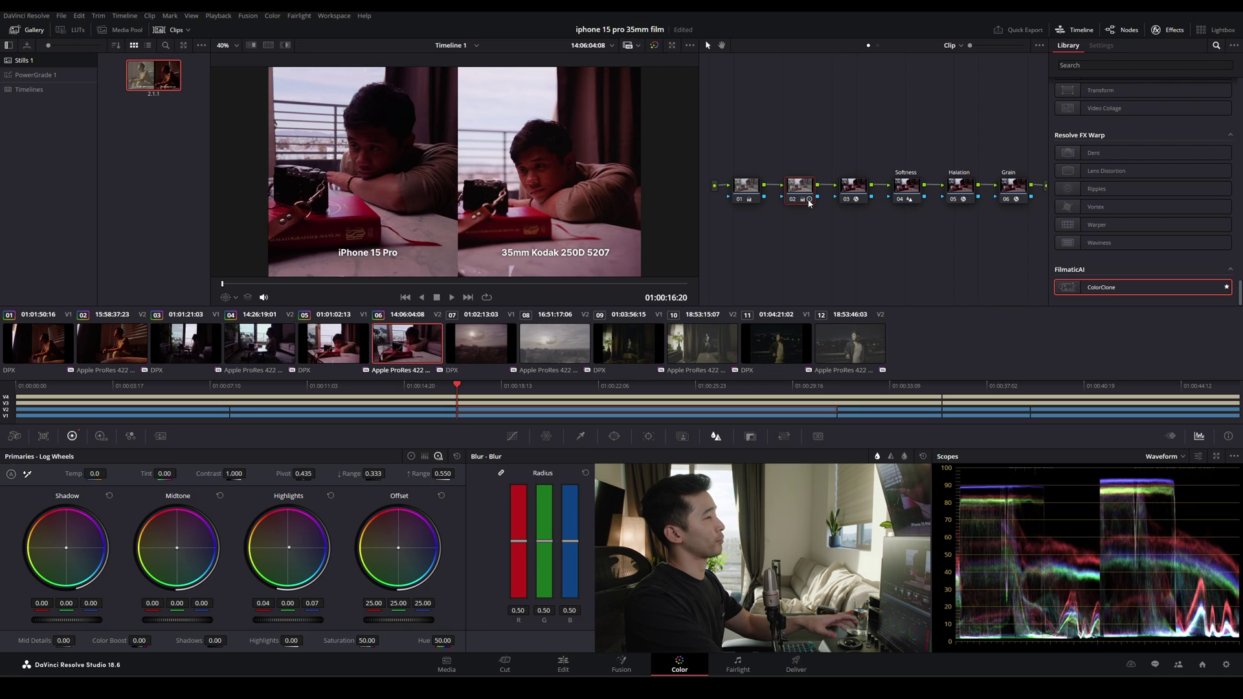
Set clip 06's Halation threshold to 0.271 and its ColorClone tint to 0.248
{"action": "left_click", "coordinate": [945, 195]}
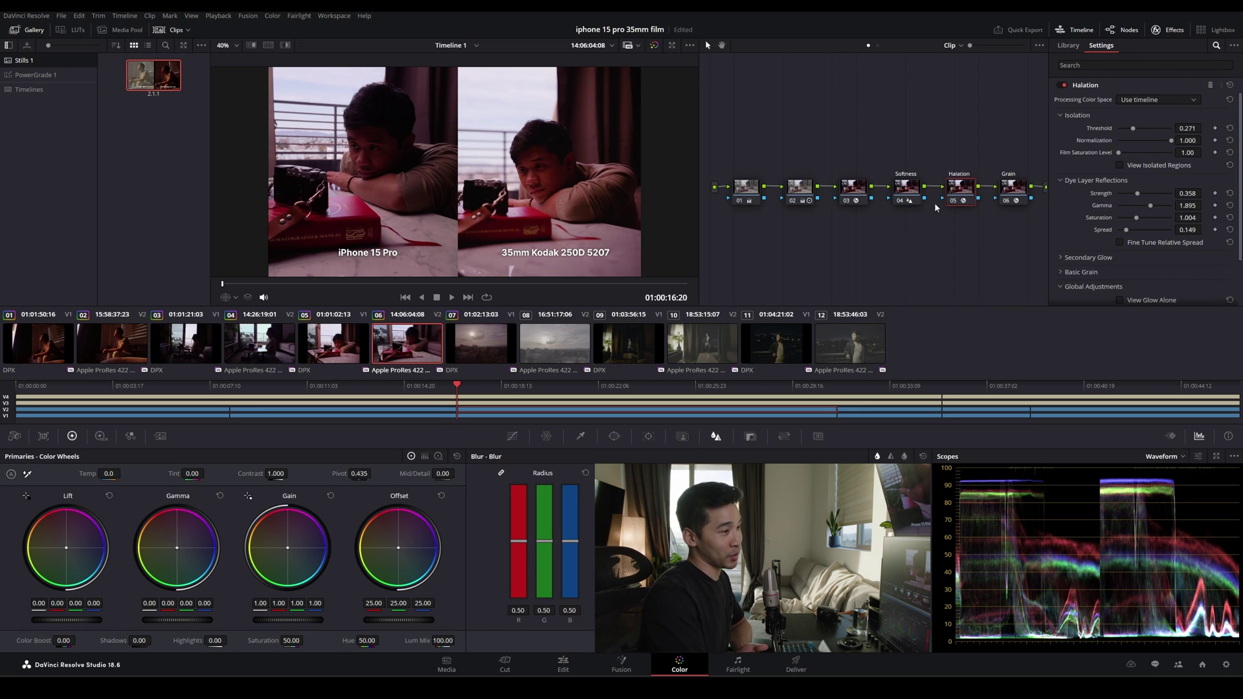
{"action": "left_click", "coordinate": [855, 189]}
{"action": "left_click_drag", "start_coordinate": [1186, 293], "coordinate": [1174, 292]}
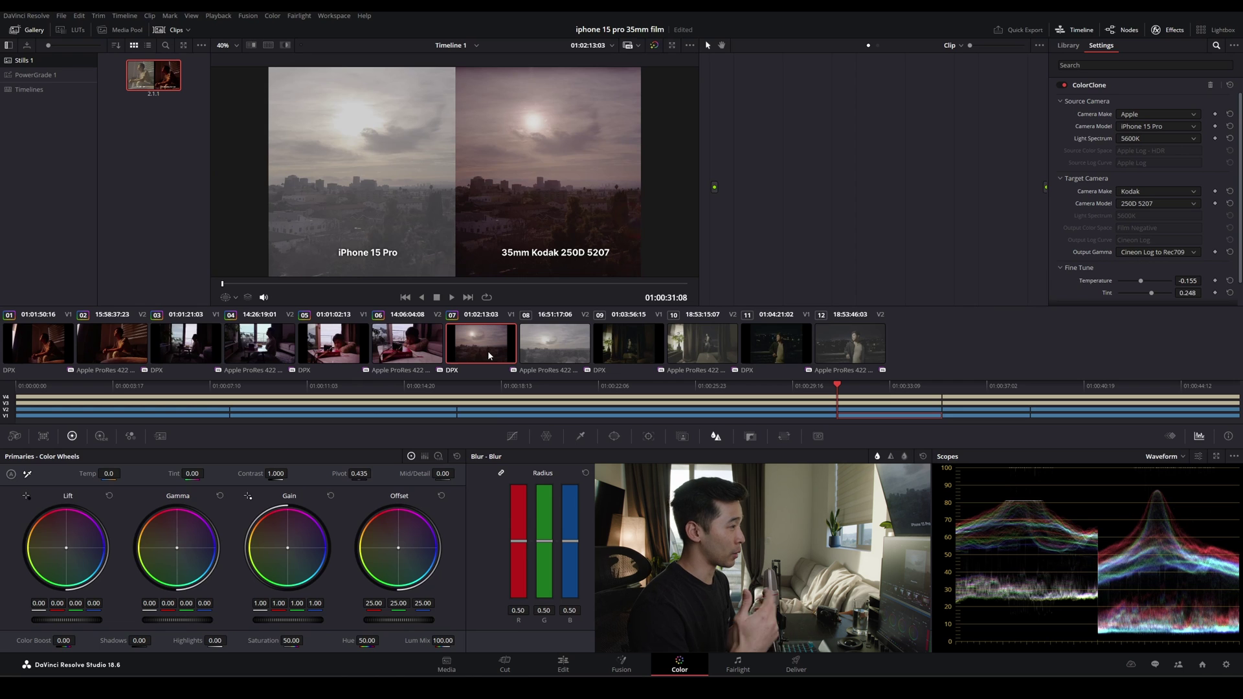
Apply ColorClone to a new node on film clip 07 with the source camera set to Kodak 250D 5207 at 5600K
{"action": "left_click", "coordinate": [1005, 235]}
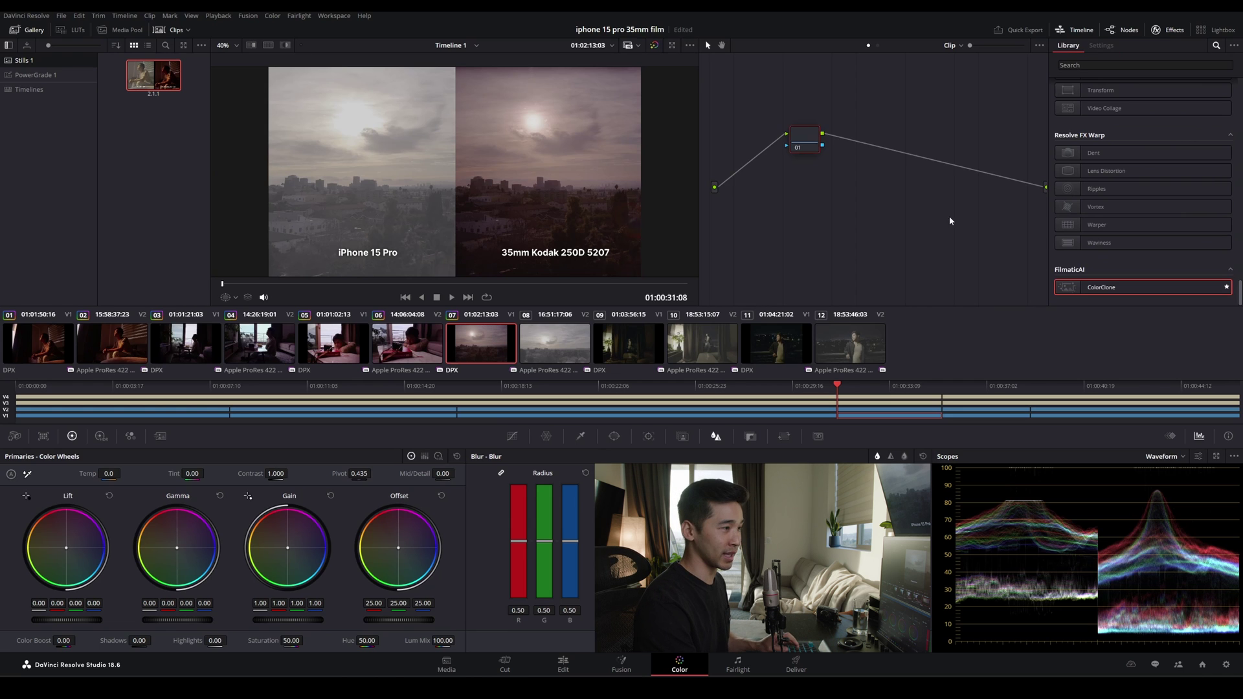
{"action": "left_click_drag", "start_coordinate": [1109, 292], "coordinate": [803, 136]}
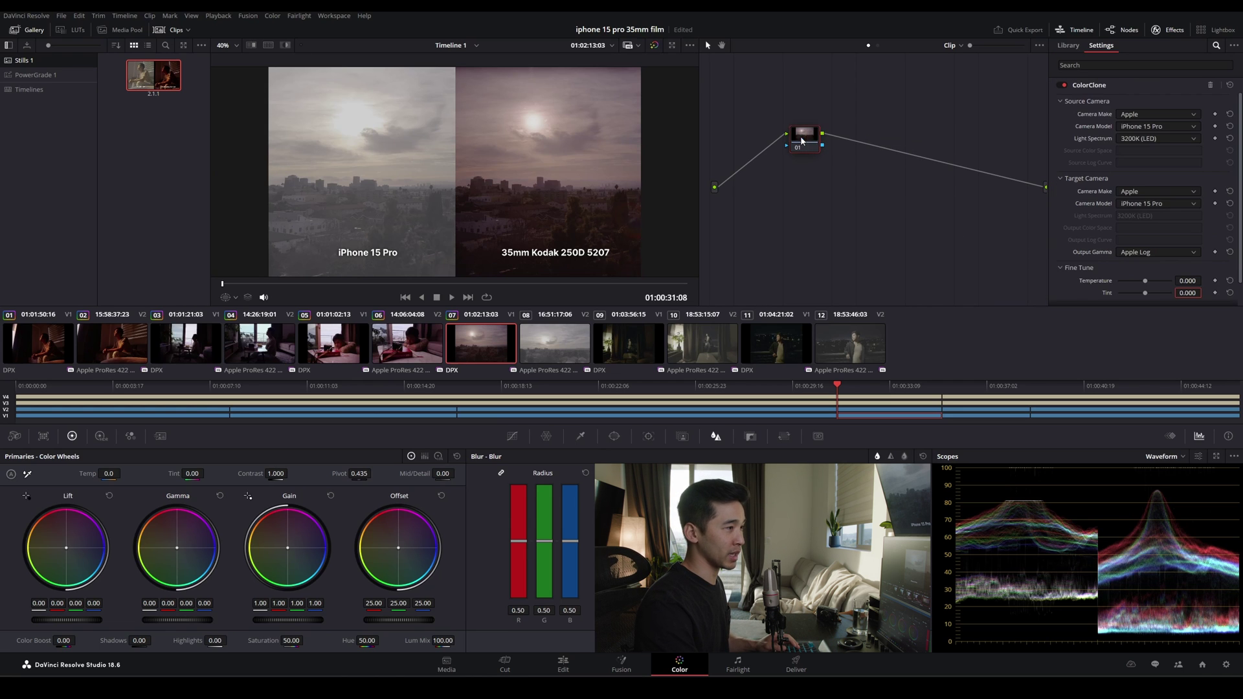
{"action": "left_click", "coordinate": [1158, 114]}
{"action": "left_click", "coordinate": [1135, 182]}
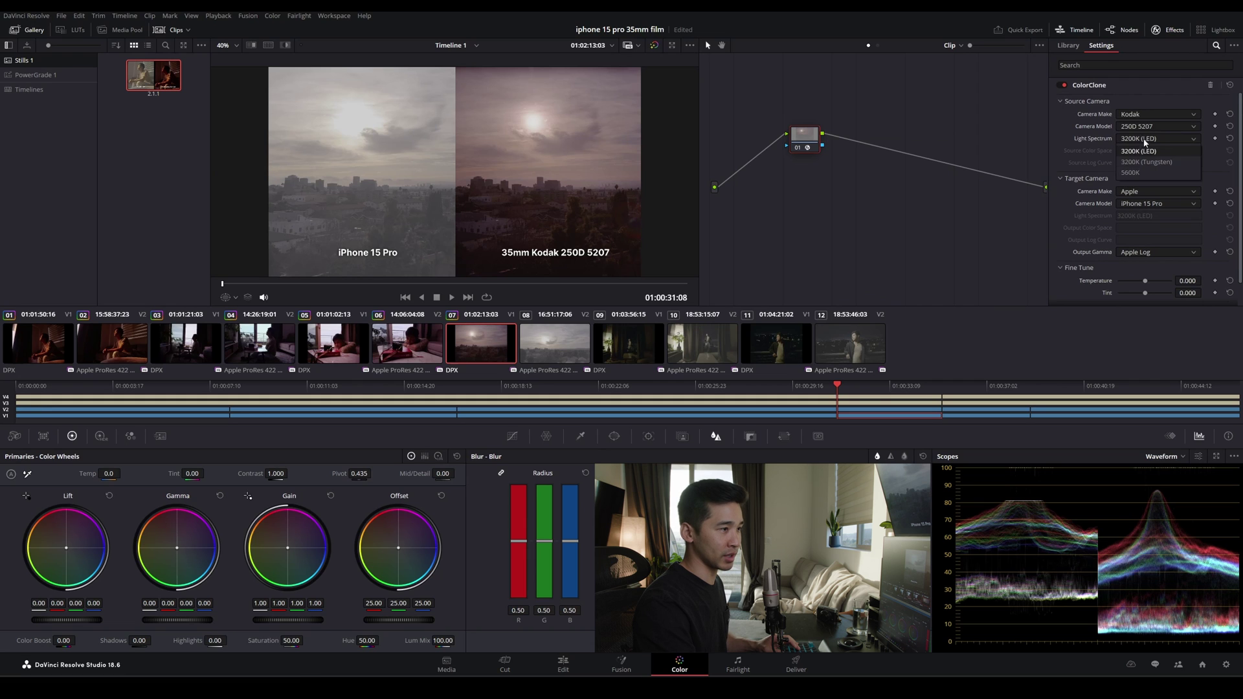
Set clip 07's ColorClone target camera to Kodak 250D 5207 with output gamma Cineon Log to Rec709
{"action": "left_click", "coordinate": [1158, 191]}
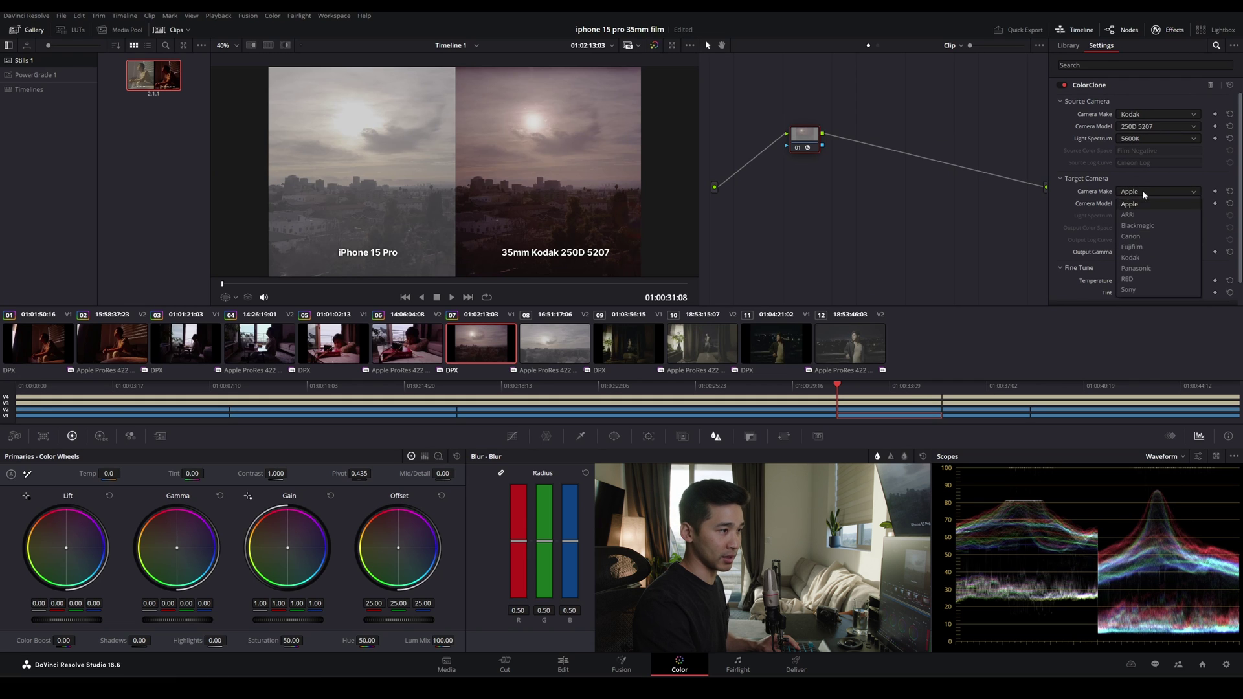
{"action": "left_click", "coordinate": [1147, 262]}
{"action": "left_click", "coordinate": [1134, 252]}
{"action": "left_click", "coordinate": [1149, 272]}
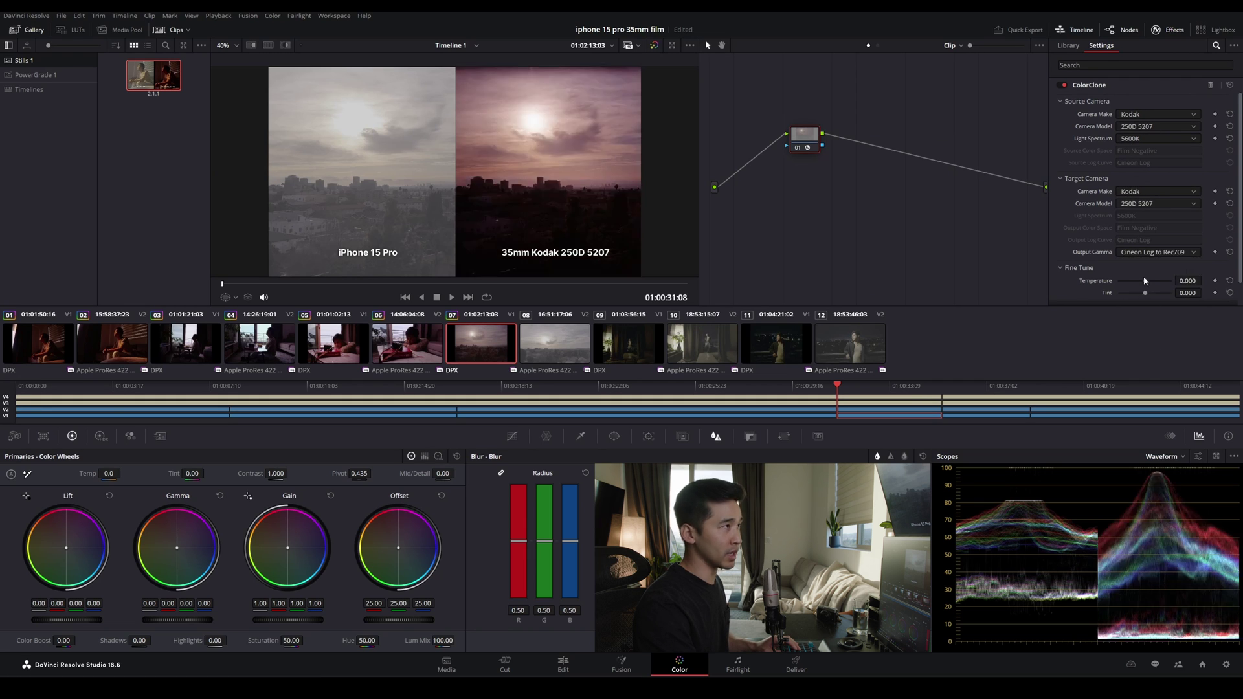
Copy clip 07's ColorClone grade to clip 08 and change its source camera to Apple iPhone 15 Pro
{"action": "left_click", "coordinate": [552, 343]}
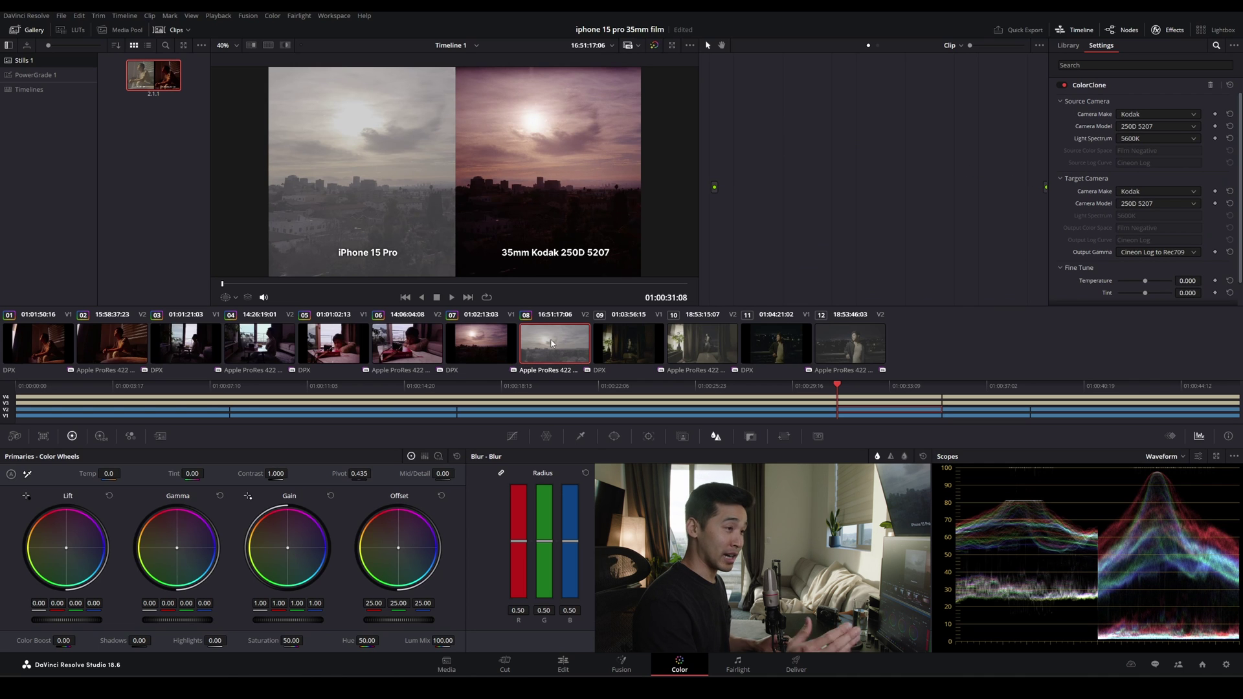
{"action": "left_click", "coordinate": [484, 337]}
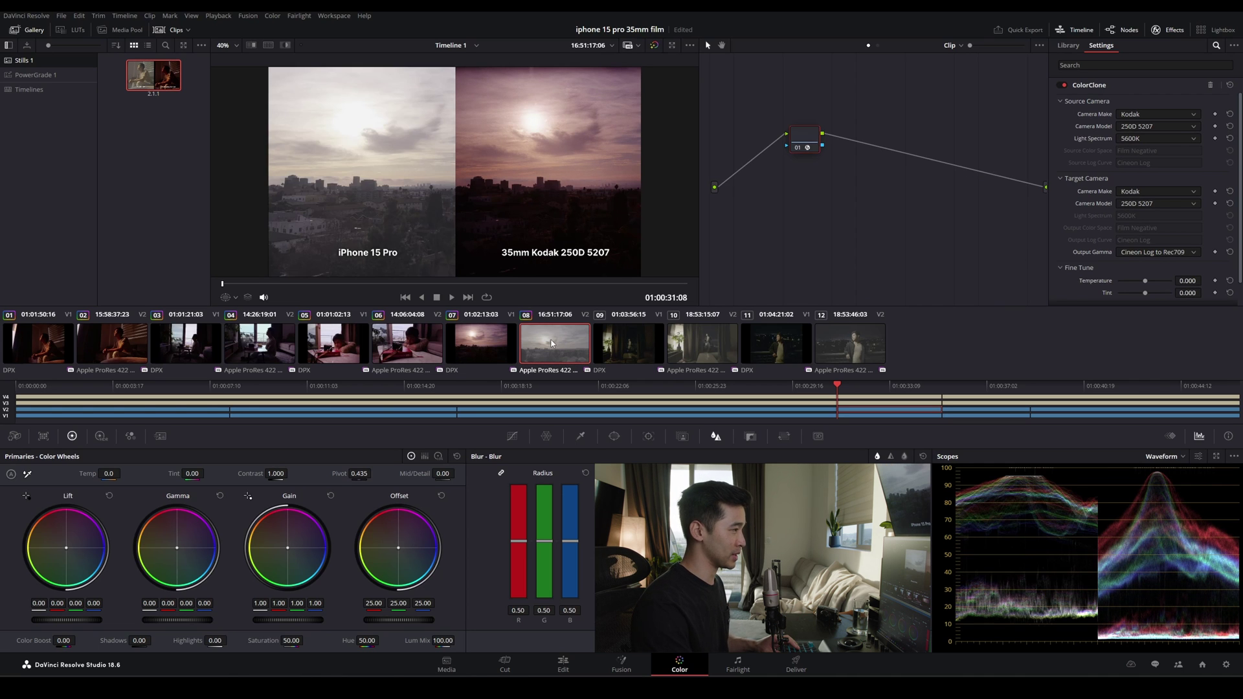
{"action": "left_click", "coordinate": [560, 343]}
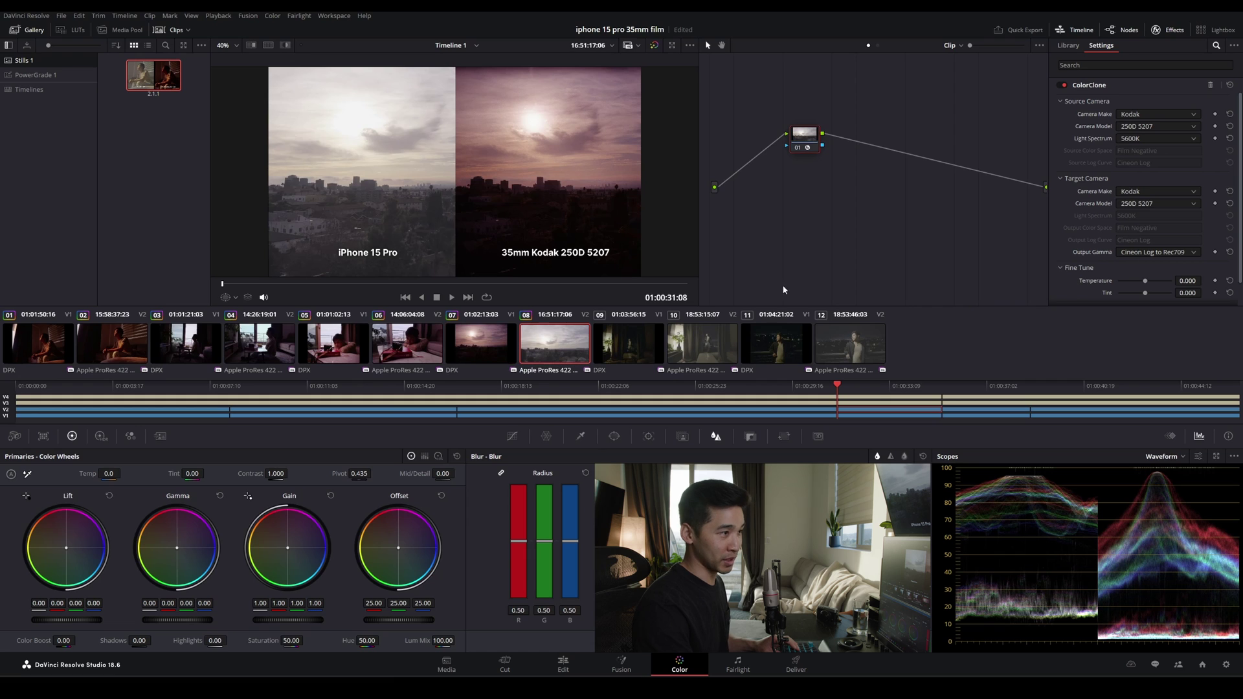
{"action": "left_click", "coordinate": [1130, 114]}
{"action": "left_click", "coordinate": [1130, 126]}
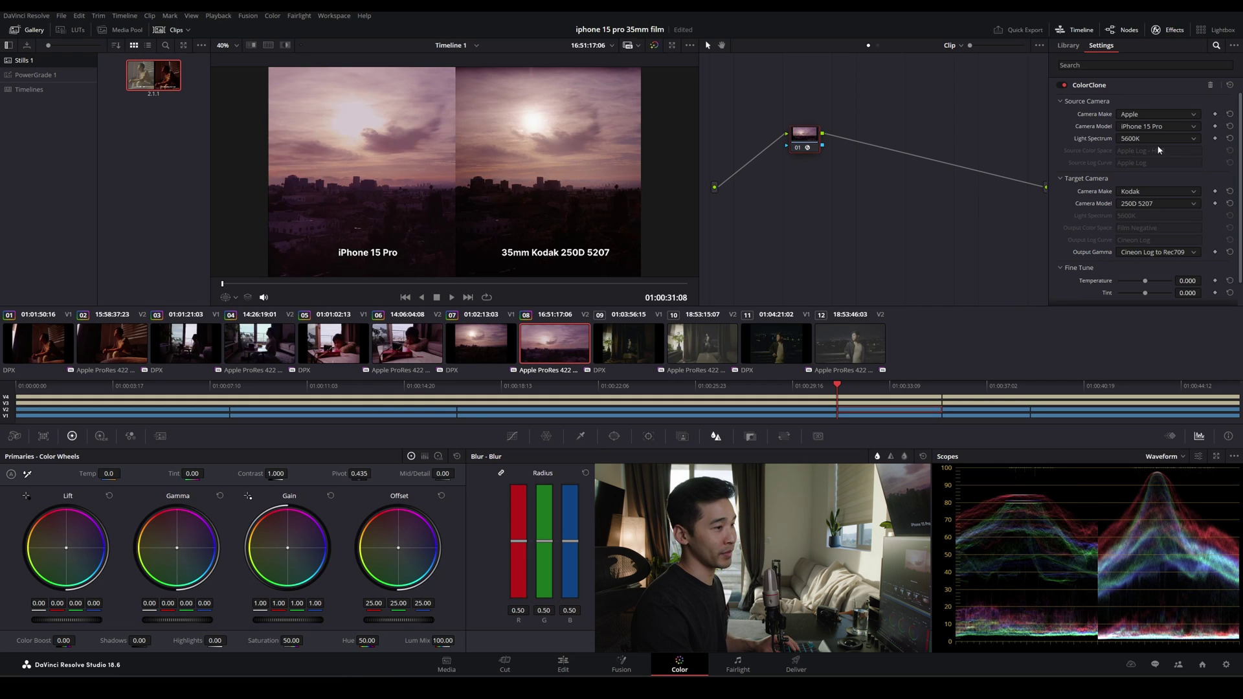
On clip 08, insert a node before ColorClone with gamma -0.03 and gain 1.01, and append the gallery still's node graph
{"action": "key", "text": "shift+s"}
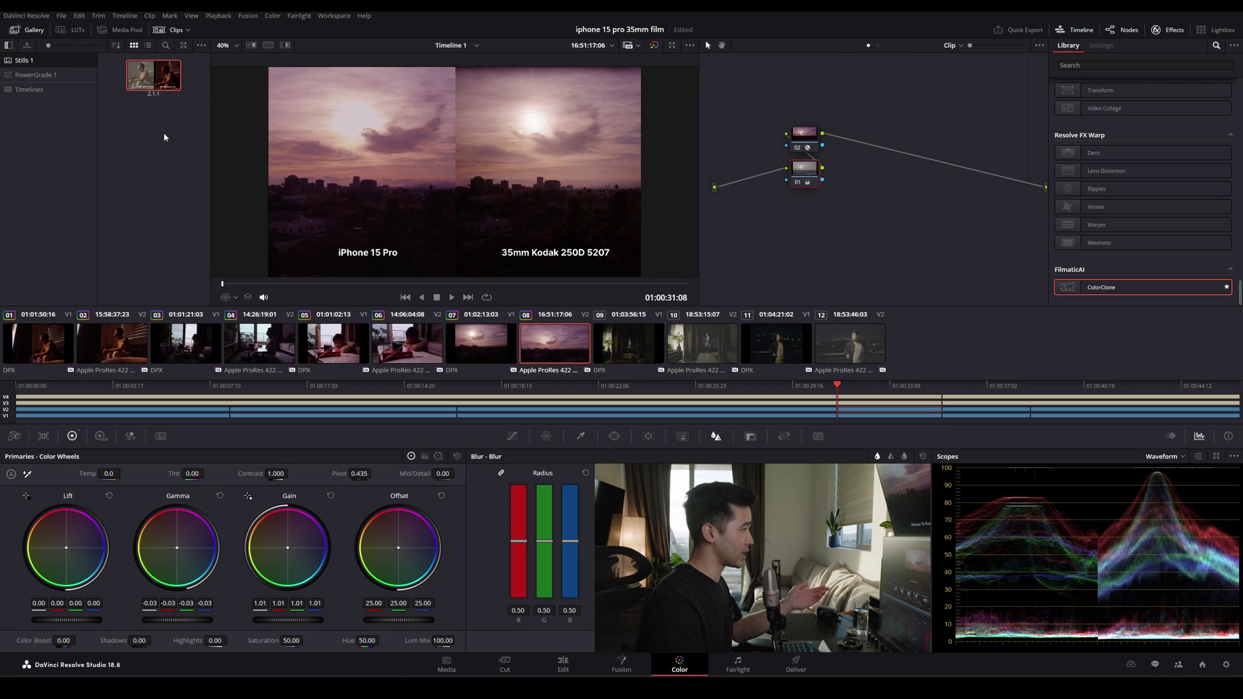
{"action": "right_click", "coordinate": [153, 86]}
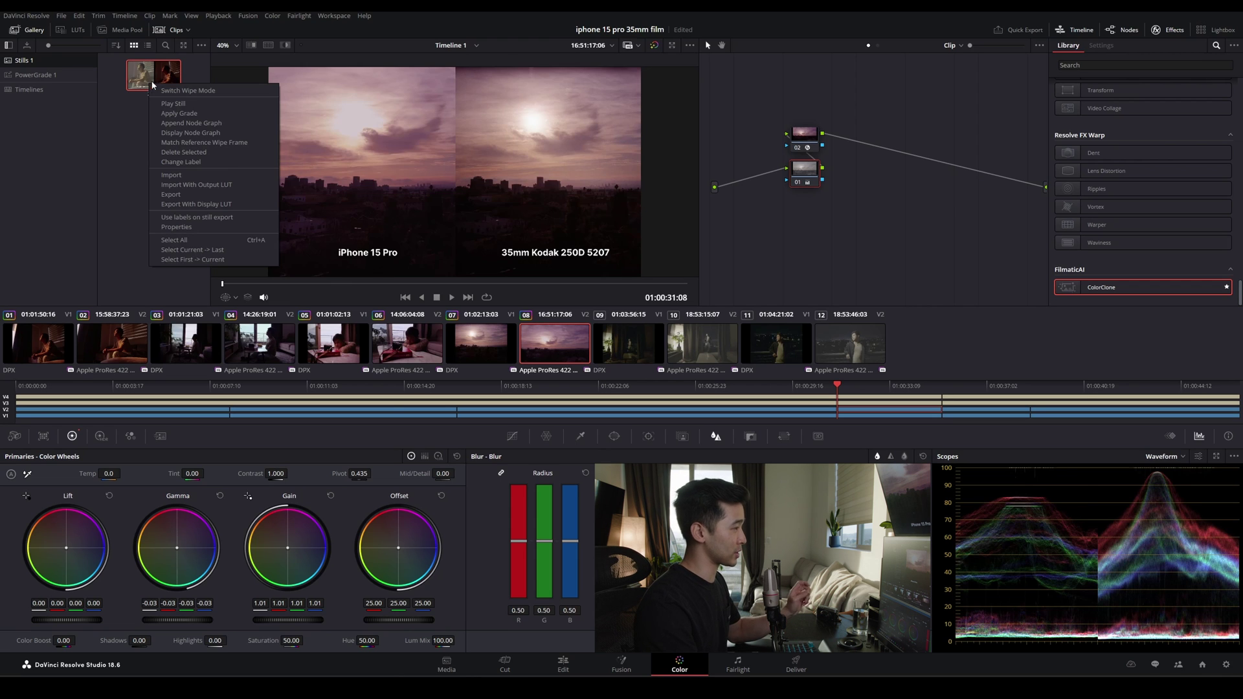
{"action": "left_click", "coordinate": [207, 123]}
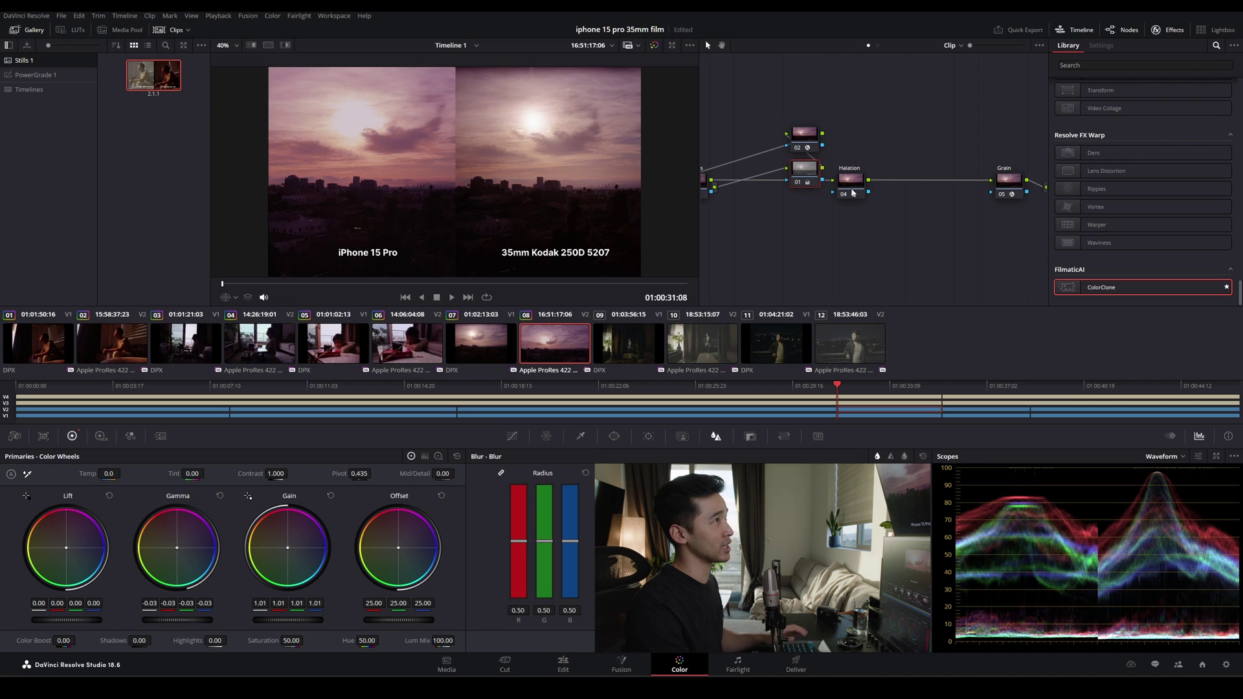
Clean up clip 08's overlapping node graph and open the Halation node's settings
{"action": "left_click", "coordinate": [807, 137]}
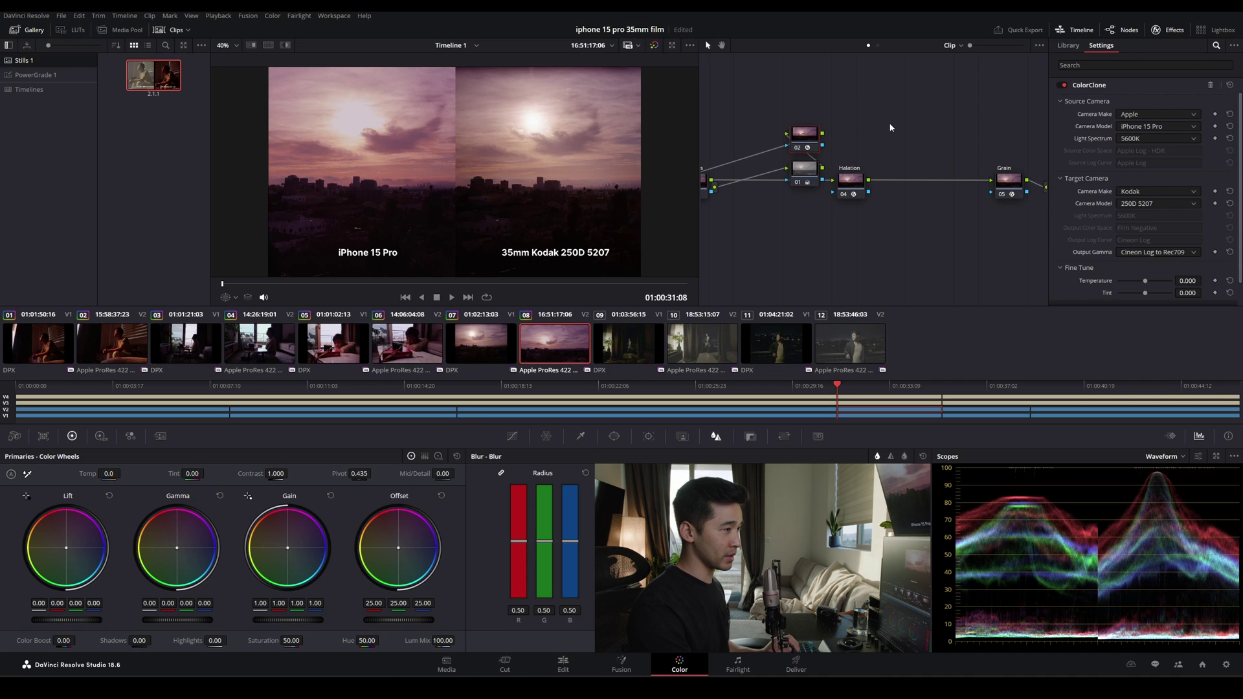
{"action": "right_click", "coordinate": [892, 127]}
{"action": "left_click", "coordinate": [916, 231]}
{"action": "left_click", "coordinate": [933, 188]}
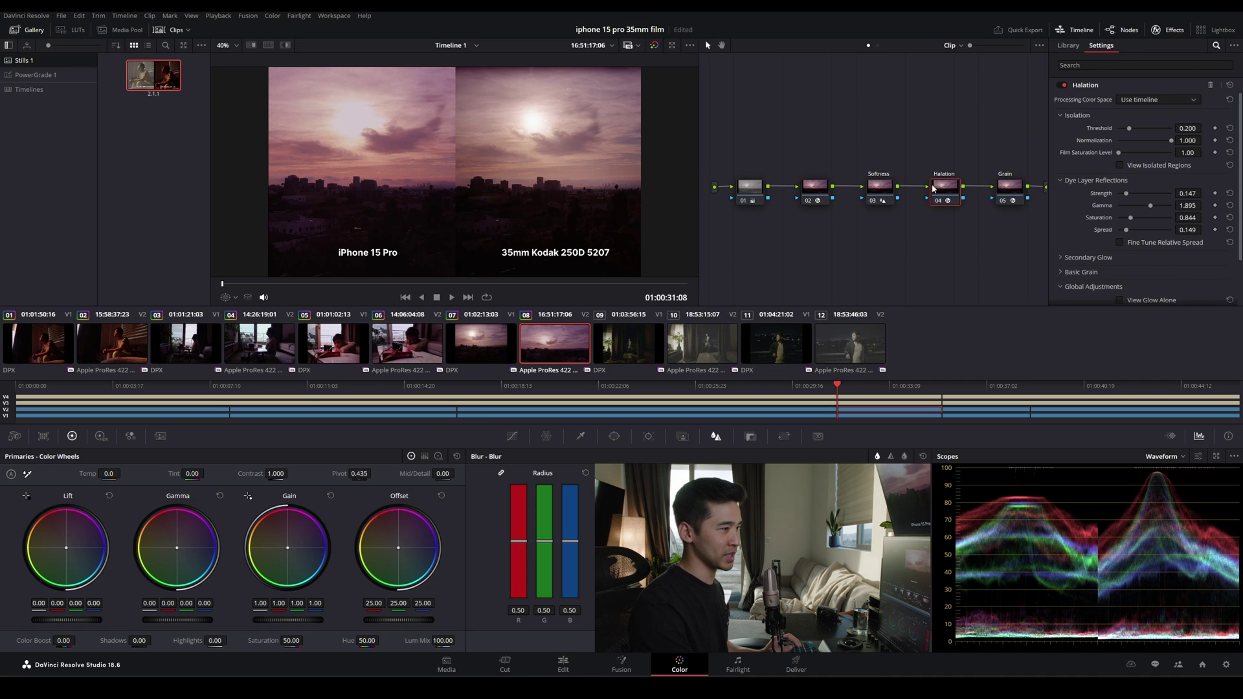
Set clip 08's ColorClone tint to 0.213 and its Film Grain opacity to 0.747, playing the clip to judge the match
{"action": "left_click", "coordinate": [815, 191]}
{"action": "left_click_drag", "start_coordinate": [1189, 292], "coordinate": [1204, 293]}
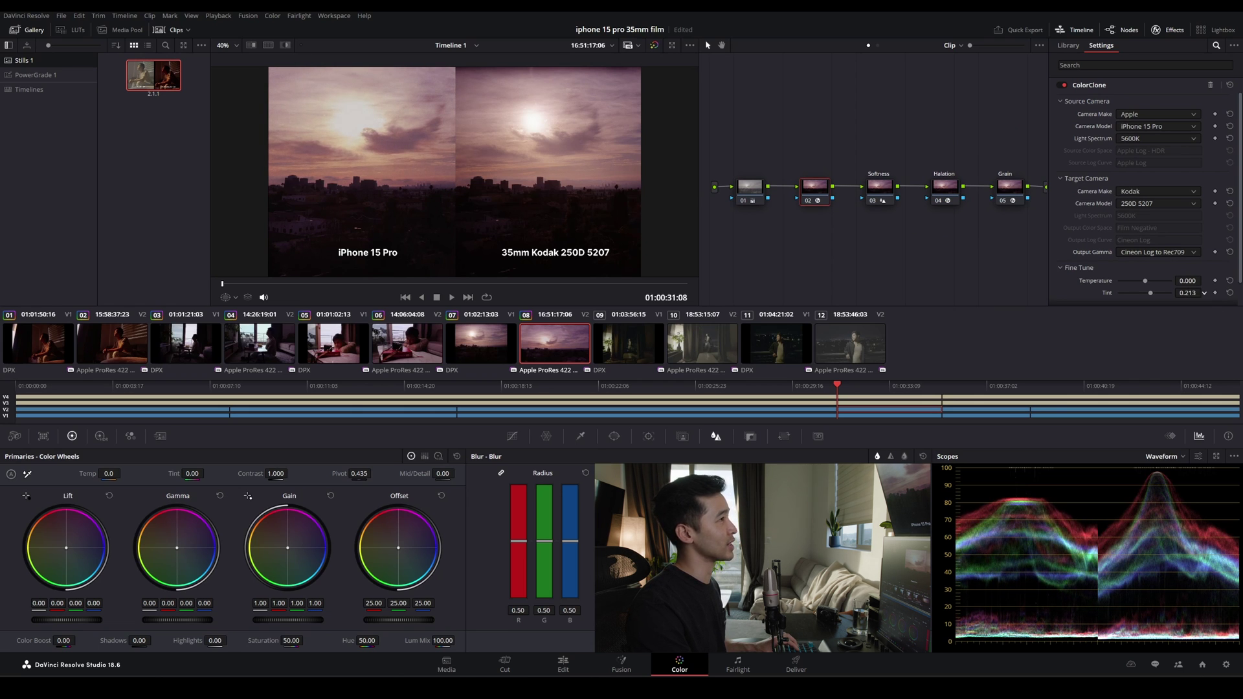
{"action": "key", "text": "space"}
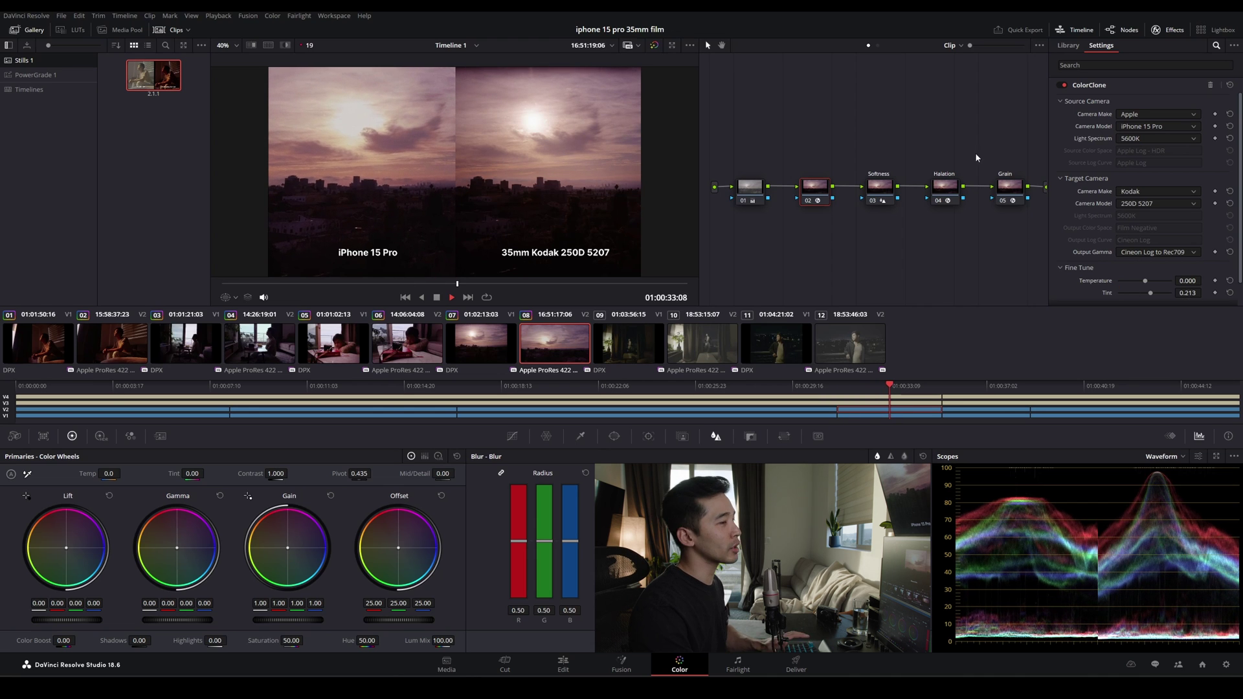
{"action": "left_click", "coordinate": [1007, 190]}
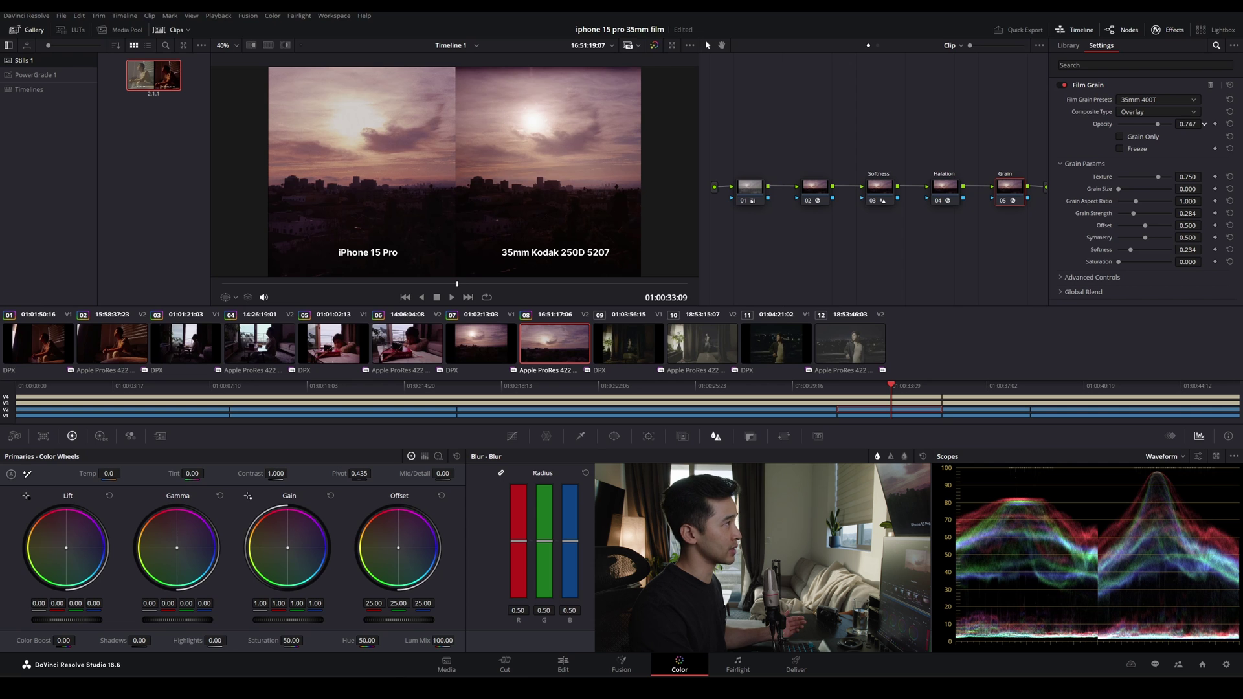
Fine-tune the Film Grain opacity on clip 08
{"action": "left_click_drag", "start_coordinate": [1204, 124], "coordinate": [1203, 124]}
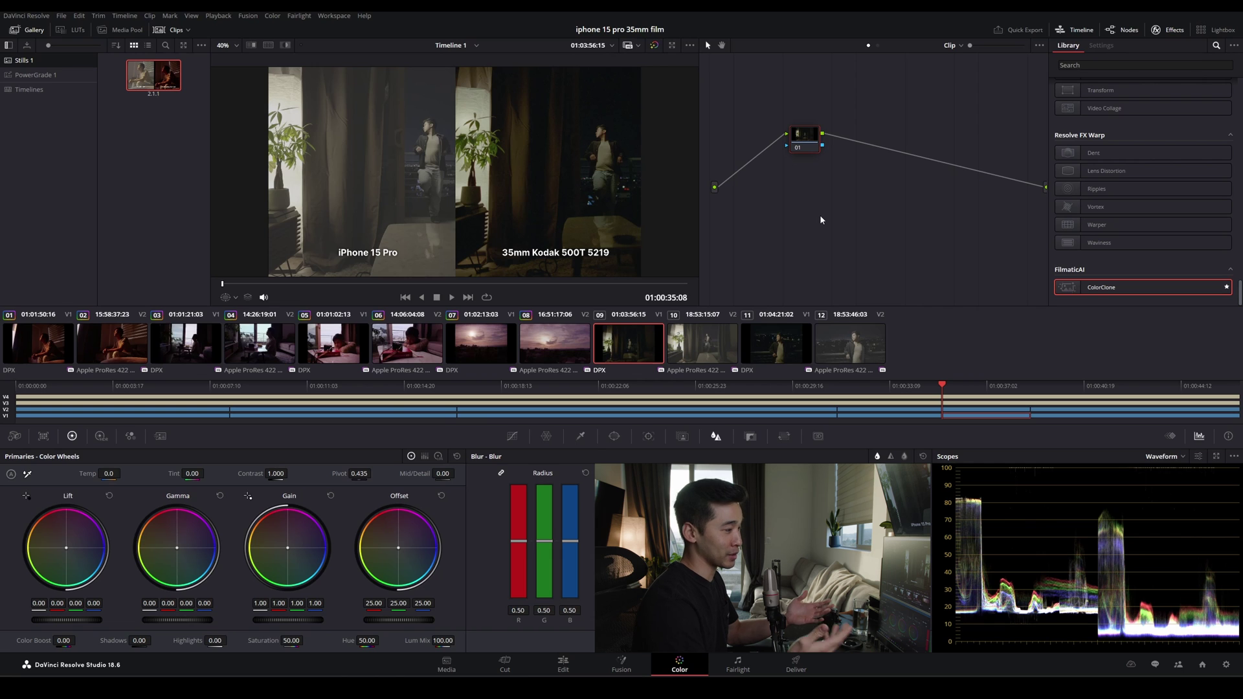
Apply ColorClone to clip 09's node and set its source camera to Kodak 500T 5219 with the 3200K (LED) light spectrum
{"action": "left_click_drag", "start_coordinate": [1102, 288], "coordinate": [804, 136]}
{"action": "left_click", "coordinate": [1158, 114]}
{"action": "left_click", "coordinate": [1147, 181]}
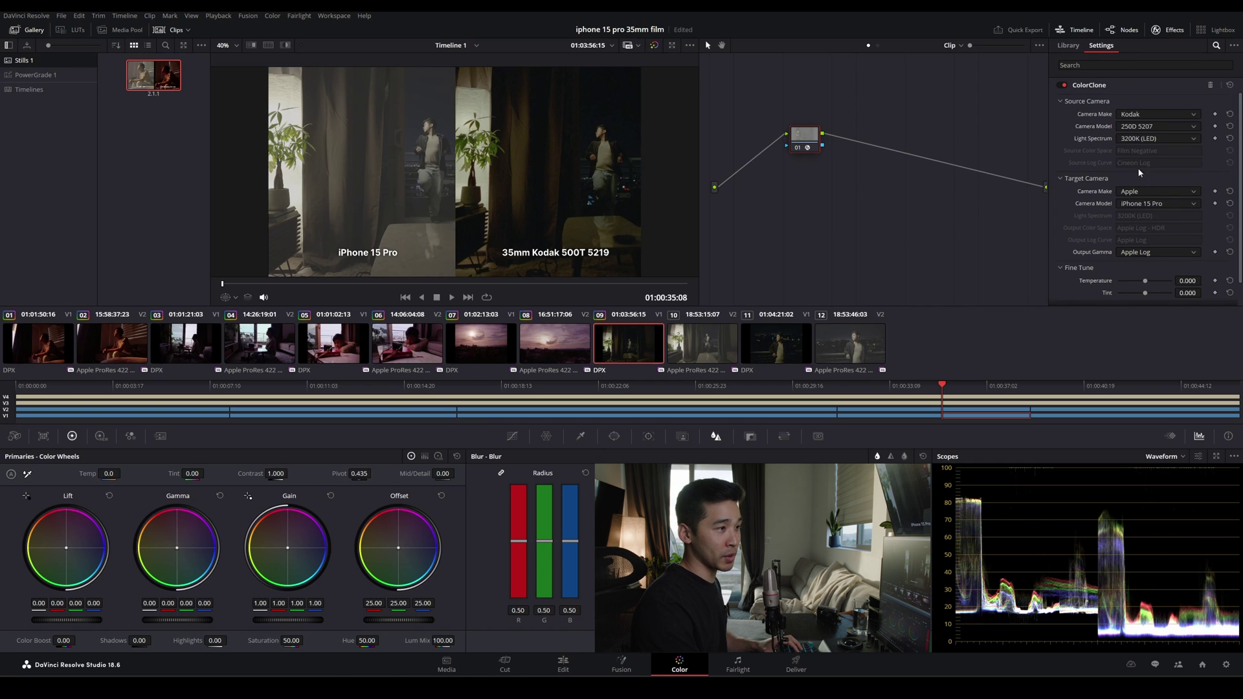
{"action": "left_click", "coordinate": [1143, 138]}
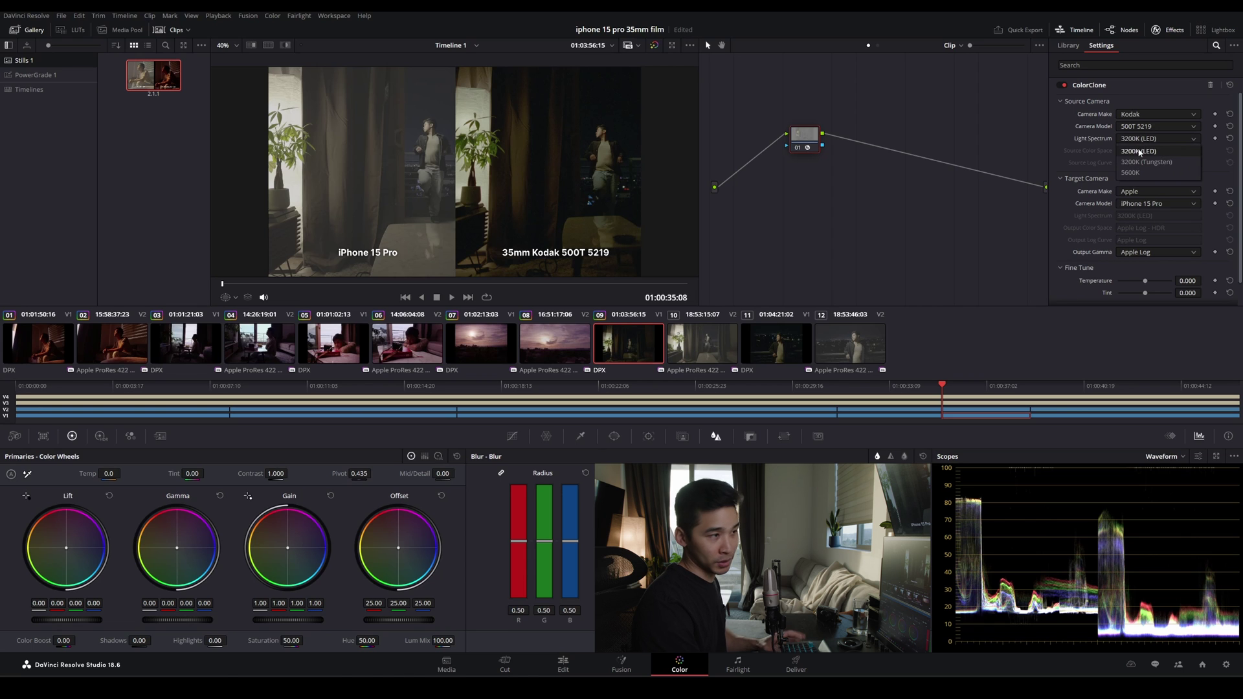
{"action": "left_click", "coordinate": [1140, 151]}
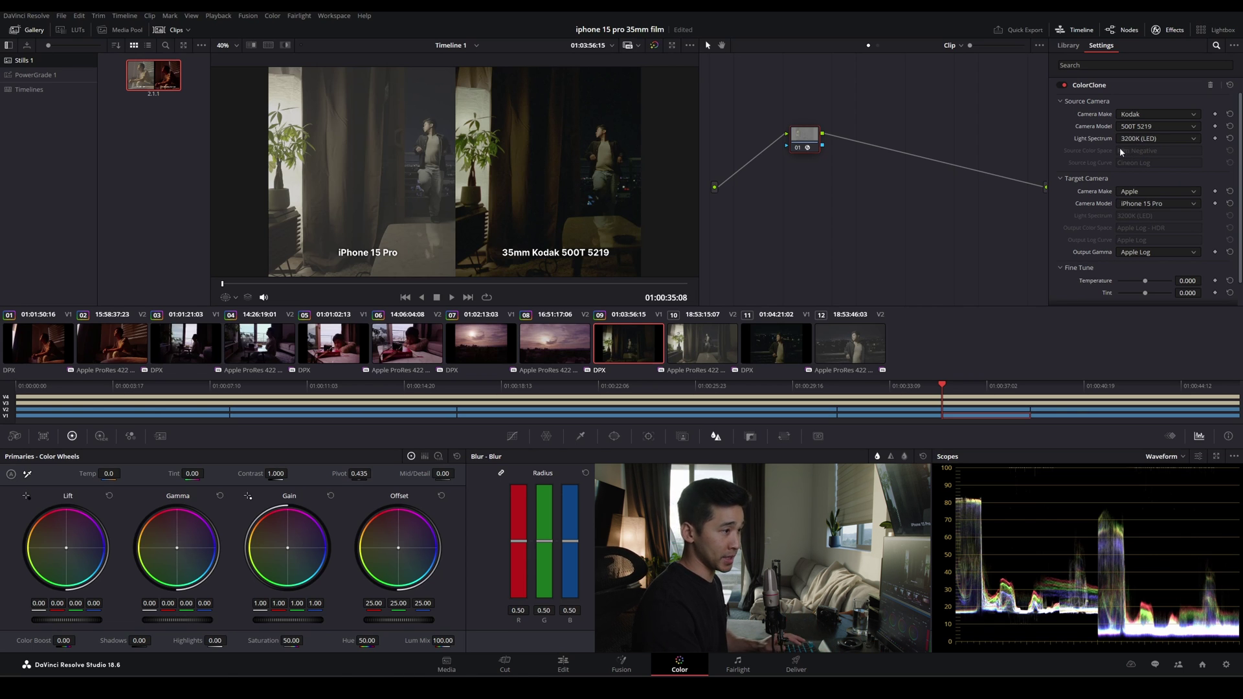
Set clip 09's ColorClone target camera to Kodak 500T 5219 with Cineon Log to Rec709 output gamma
{"action": "left_click", "coordinate": [1191, 192]}
{"action": "left_click", "coordinate": [1175, 254]}
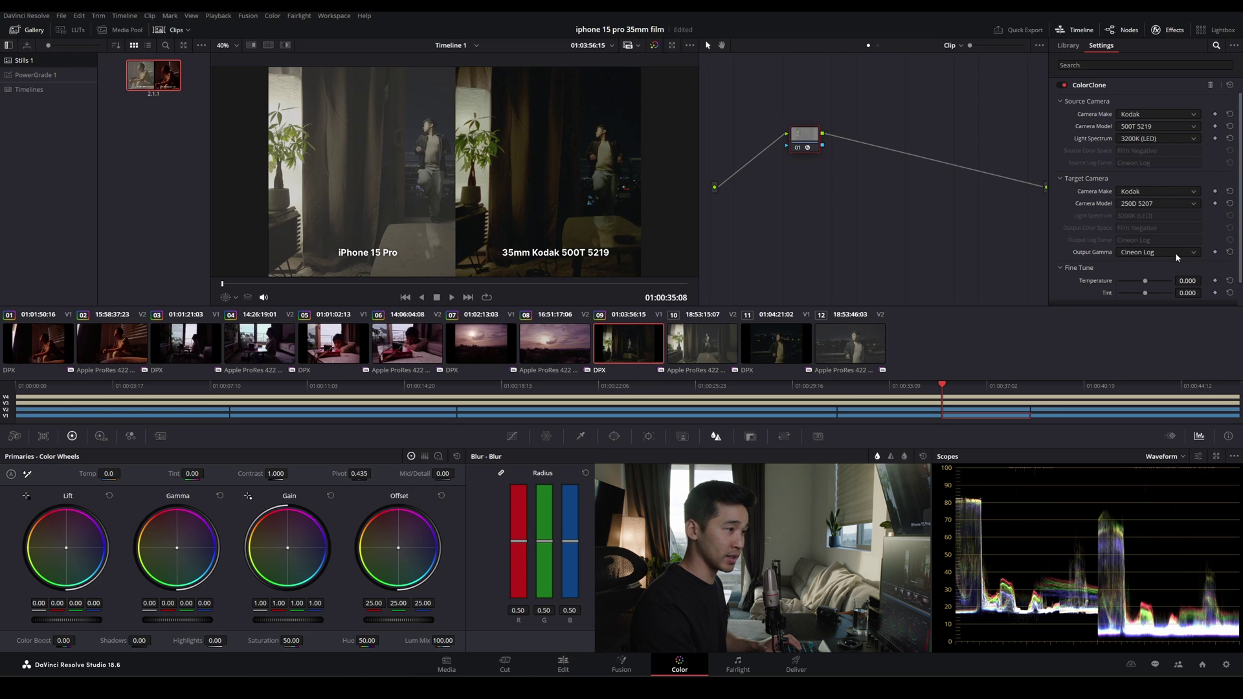
{"action": "left_click", "coordinate": [1159, 252]}
{"action": "left_click", "coordinate": [1143, 275]}
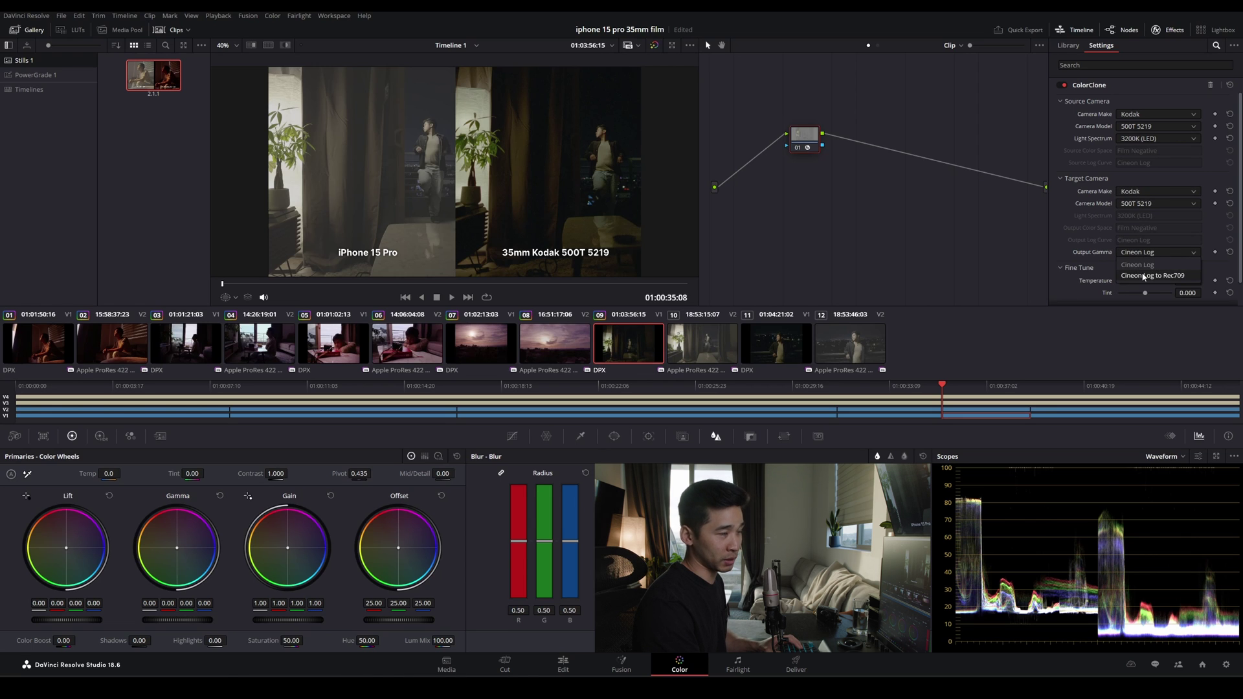
{"action": "left_click_drag", "start_coordinate": [804, 145], "coordinate": [803, 160]}
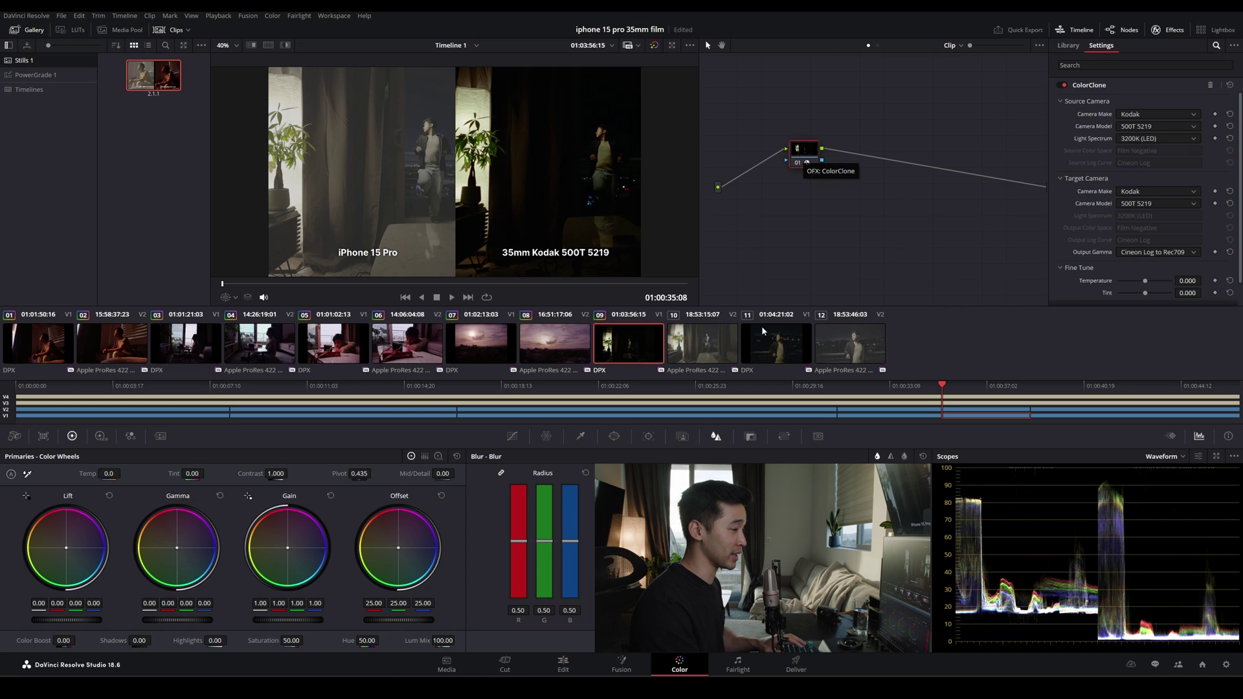
Copy clip 09's ColorClone grade to clip 10 and change its source camera to Apple iPhone 15 Pro
{"action": "left_click", "coordinate": [692, 336]}
{"action": "key", "text": "ctrl+v"}
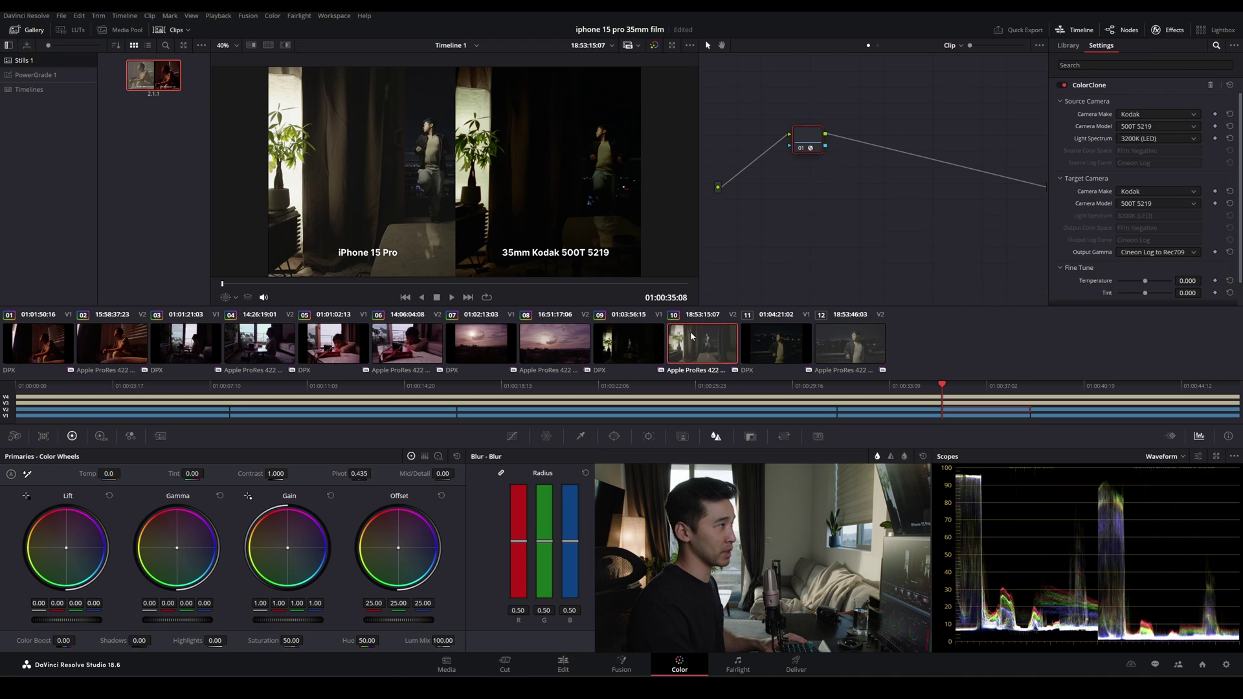
{"action": "left_click", "coordinate": [1136, 115]}
{"action": "left_click", "coordinate": [1140, 127]}
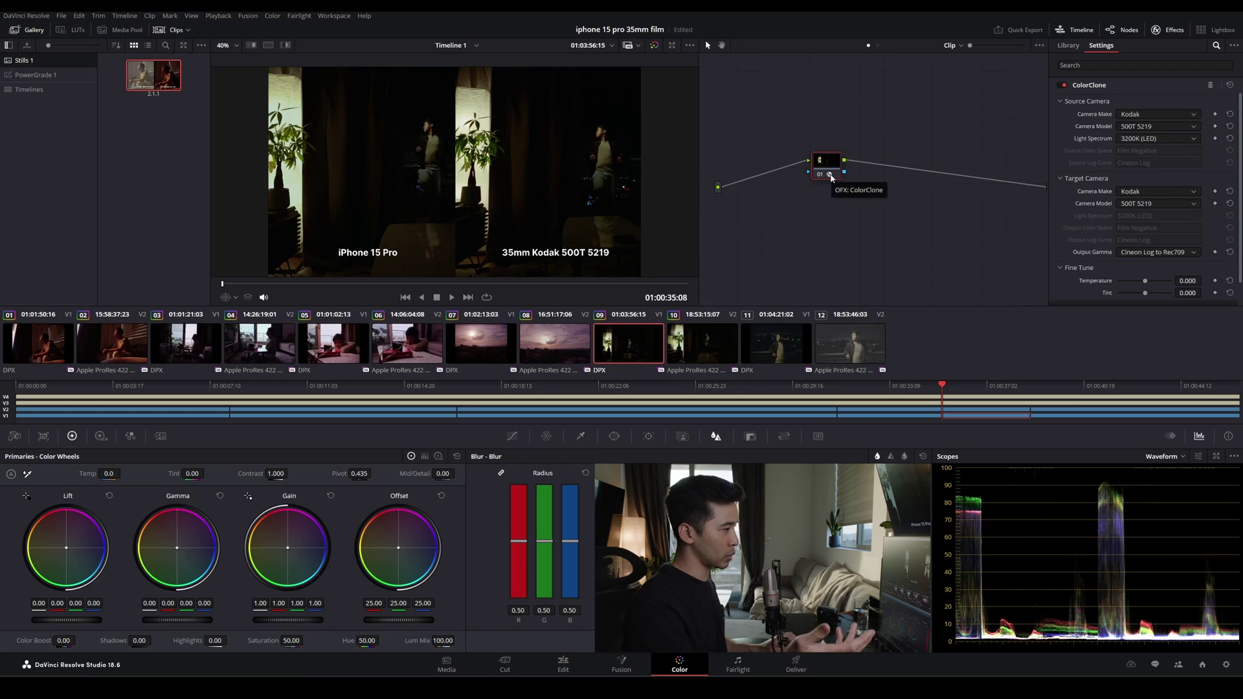
On clip 09, insert a node before ColorClone with gamma 0.02 and gain 1.08, and set ColorClone temperature to -0.247 and tint to -0.242
{"action": "key", "text": "alt+s"}
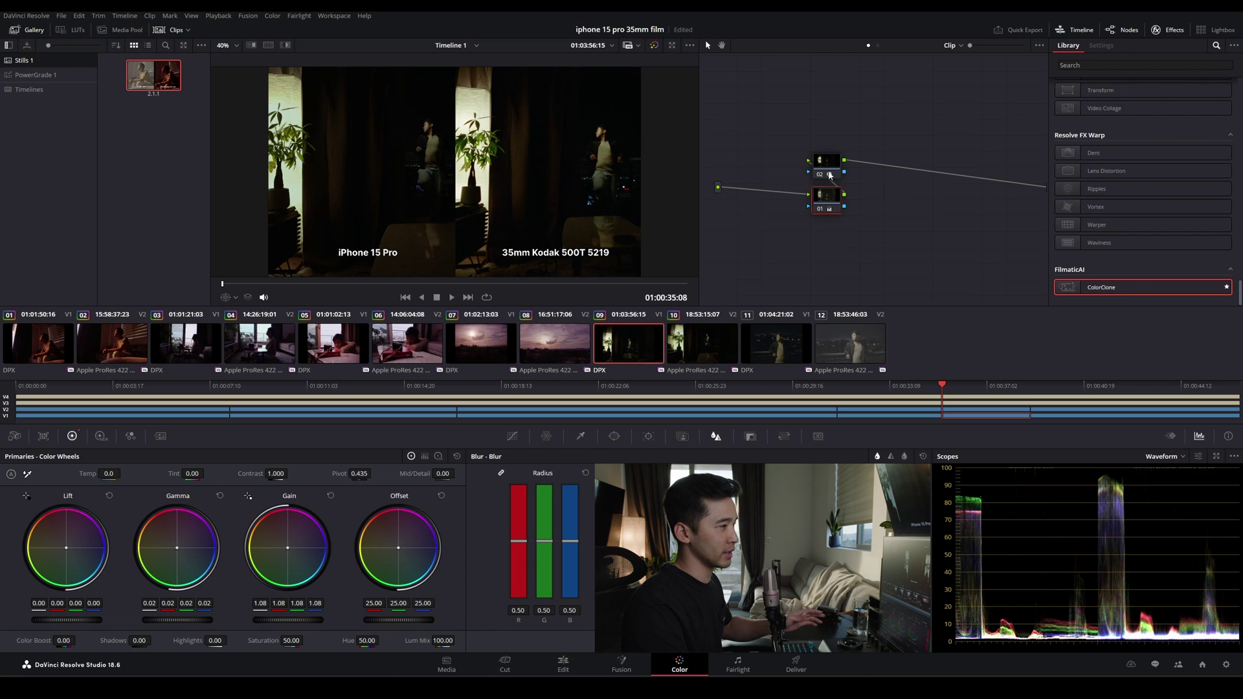
{"action": "double_click", "coordinate": [1154, 286]}
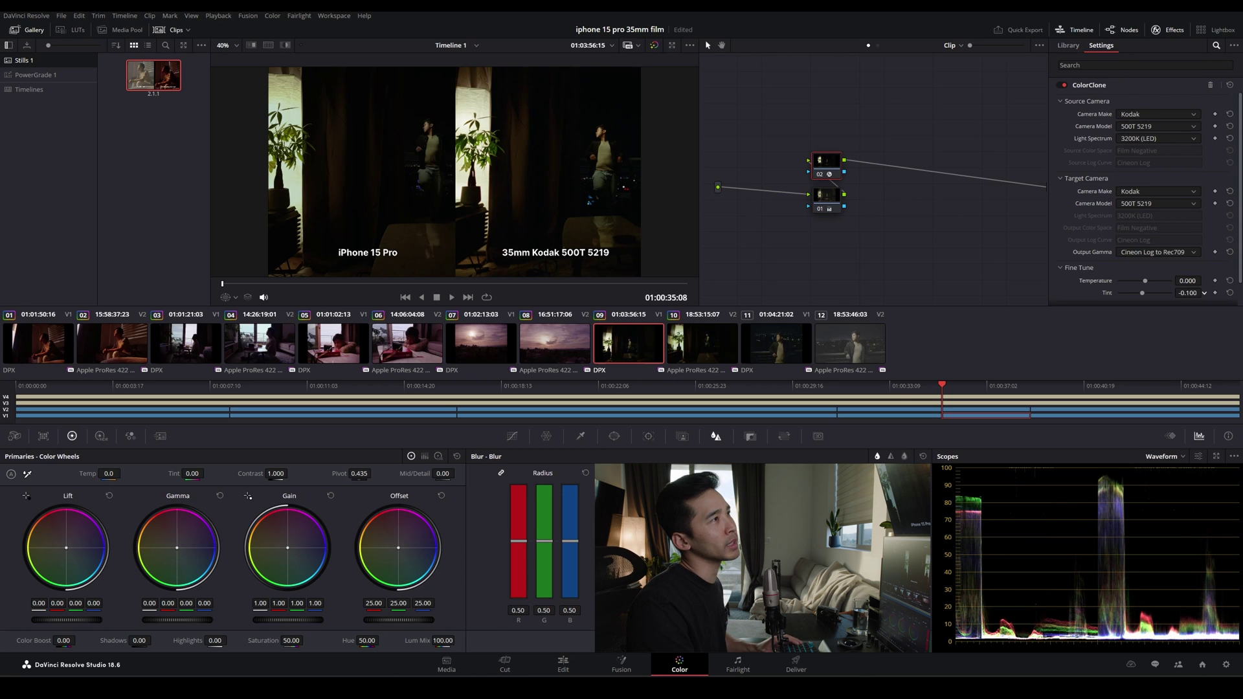
{"action": "left_click_drag", "start_coordinate": [1142, 293], "coordinate": [1170, 279]}
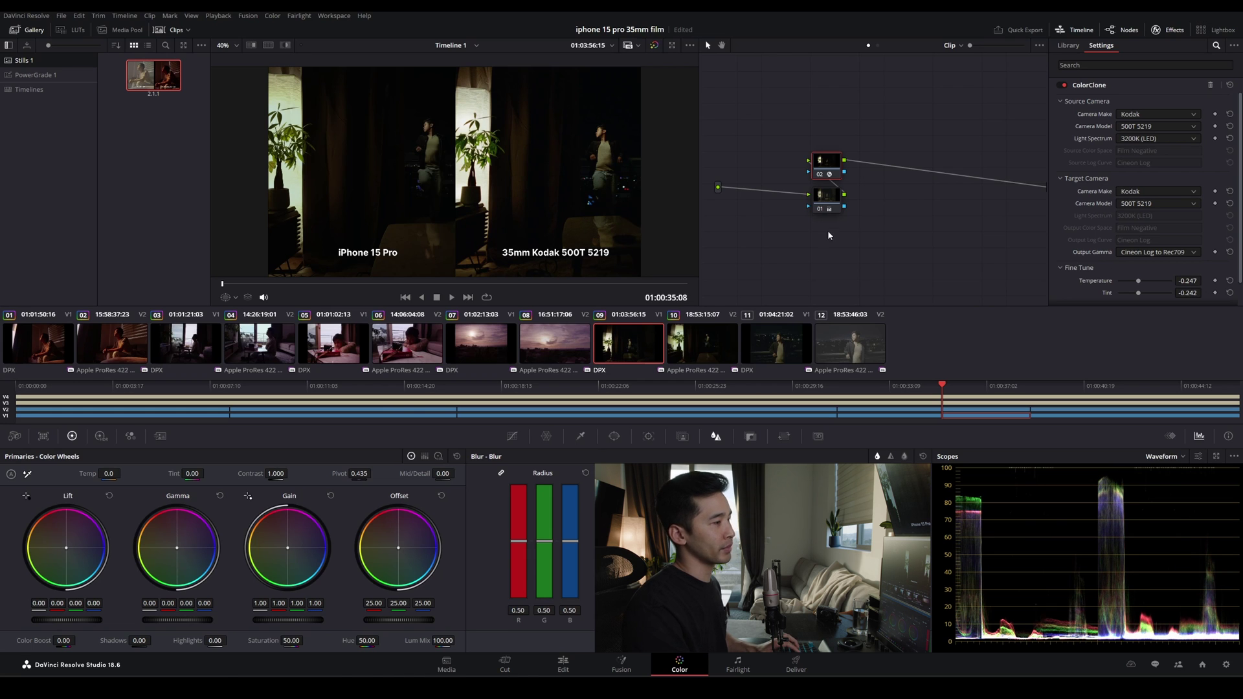
On clip 10, add a node before ColorClone with gamma 0.02 and gain 1.02, and set ColorClone temperature to -0.106 and tint to -0.107
{"action": "left_click", "coordinate": [684, 358]}
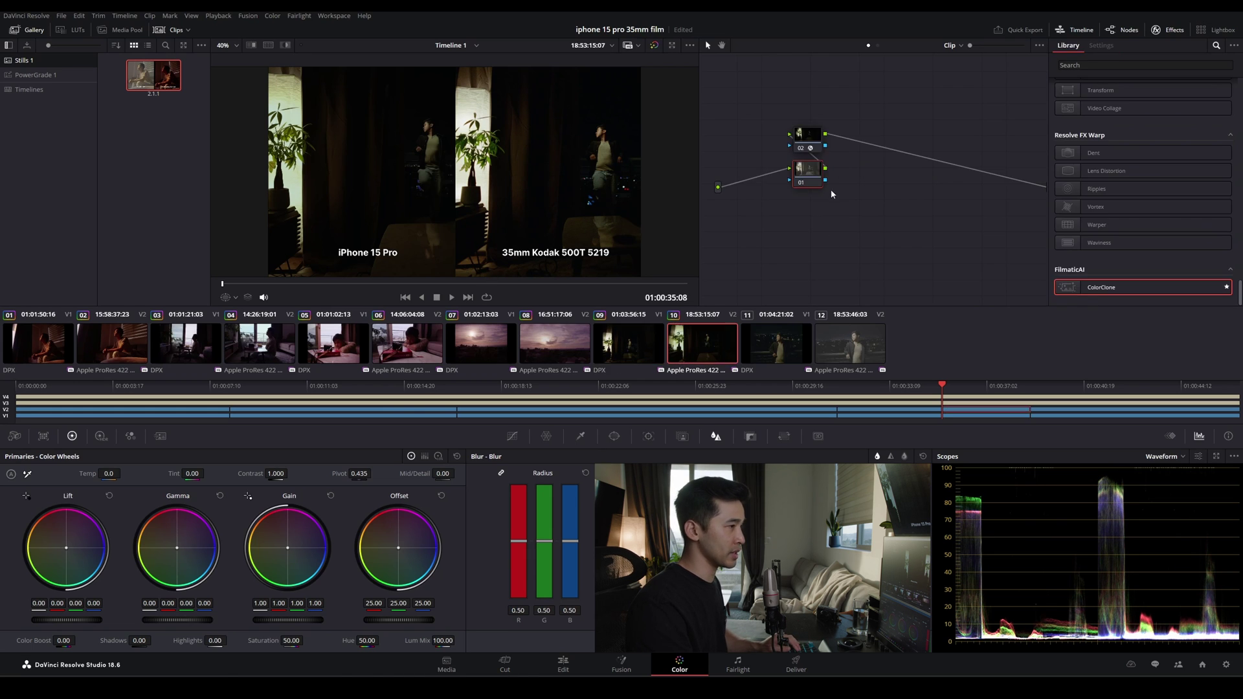
{"action": "left_click_drag", "start_coordinate": [802, 177], "coordinate": [770, 182]}
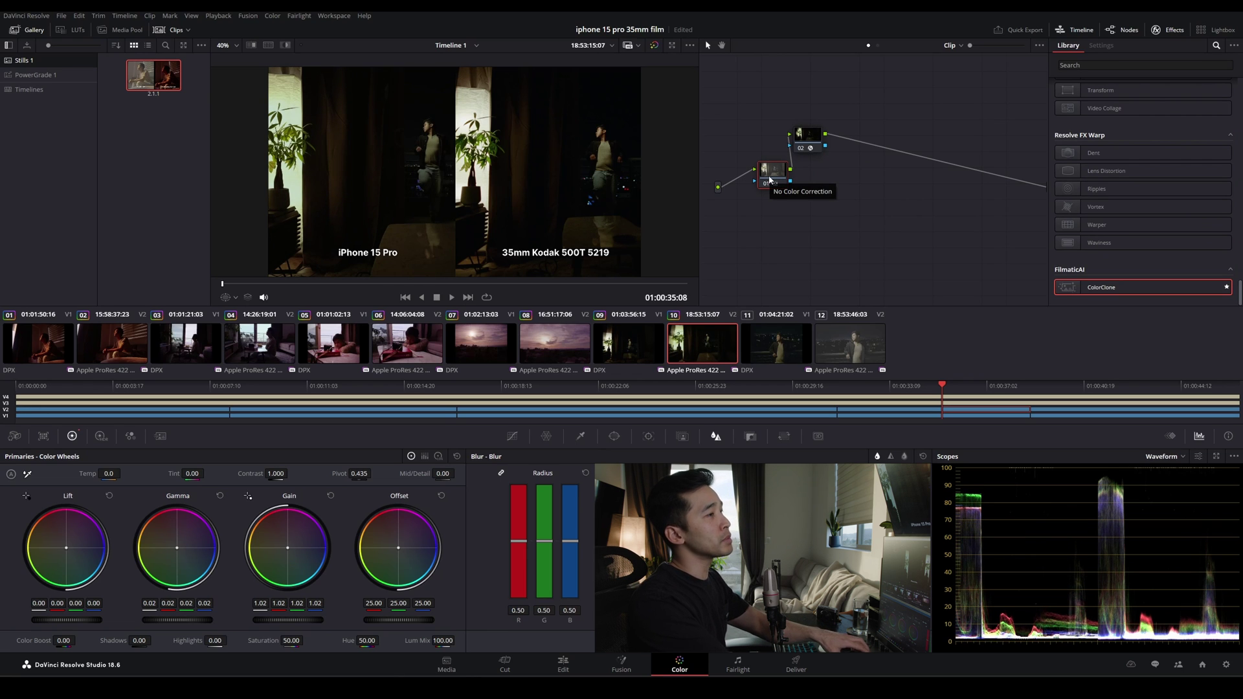
{"action": "left_click", "coordinate": [814, 137]}
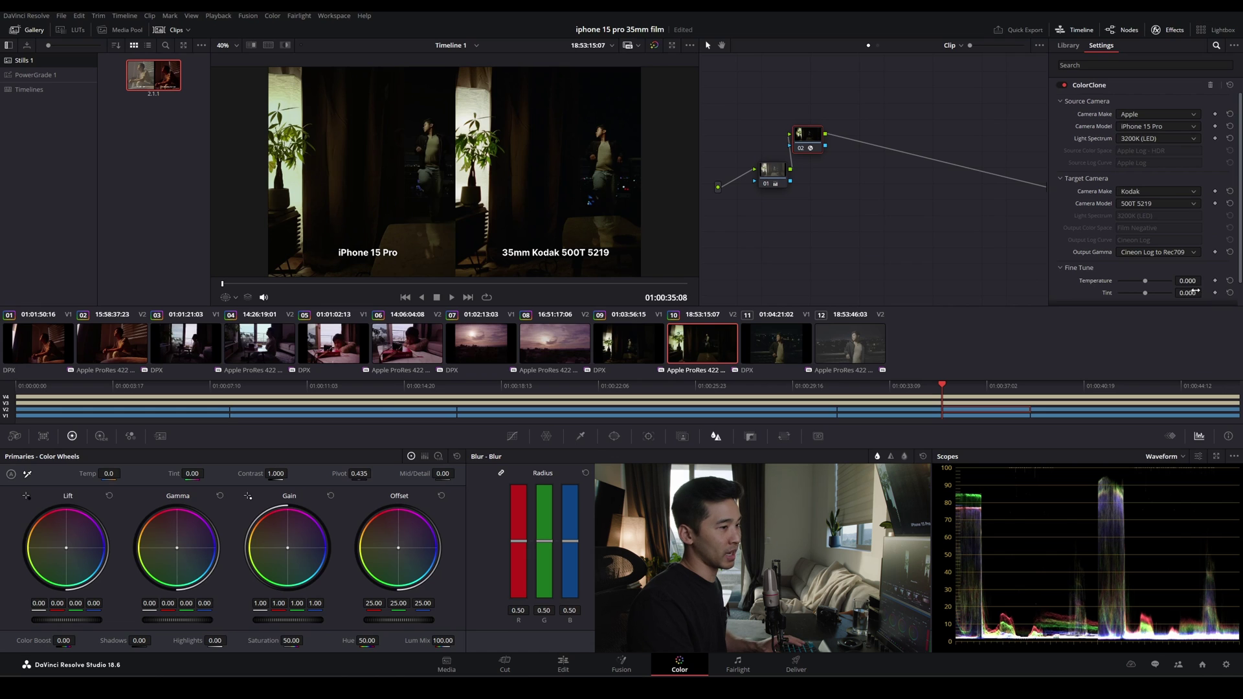
{"action": "left_click_drag", "start_coordinate": [1190, 293], "coordinate": [1203, 281]}
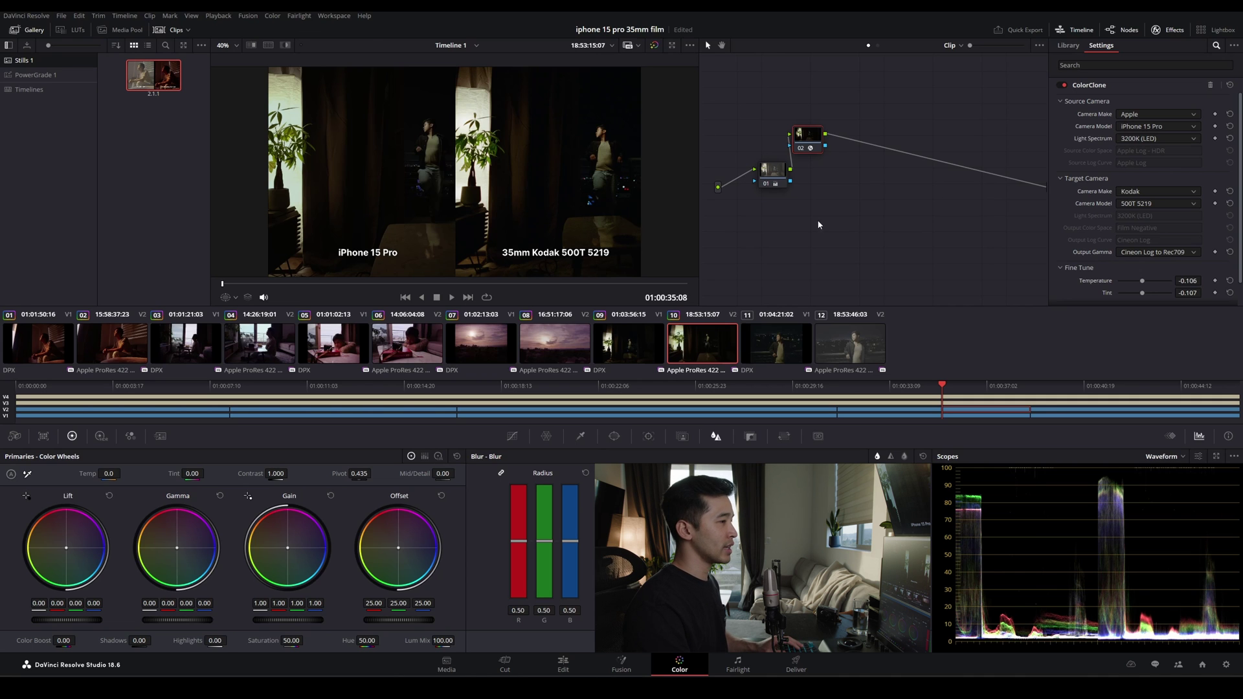
Set the contrast of clip 10's first node to 1.057 and append the gallery still's node graph after ColorClone
{"action": "left_click", "coordinate": [769, 174]}
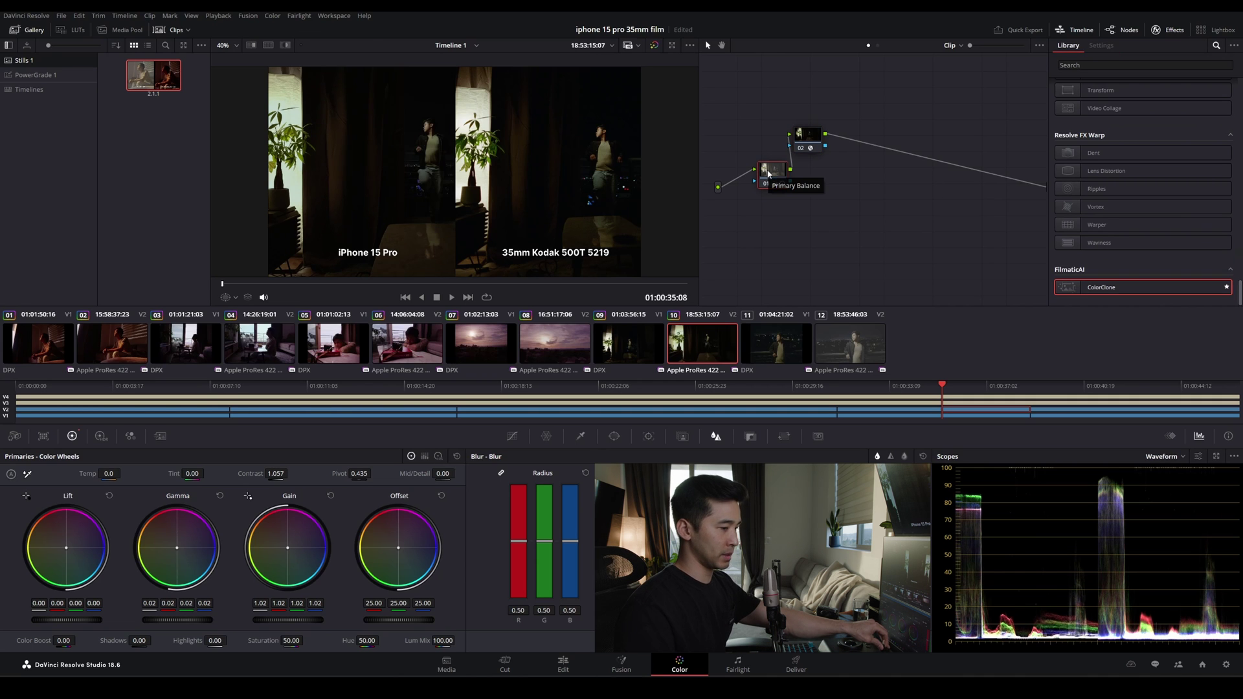
{"action": "left_click", "coordinate": [790, 139]}
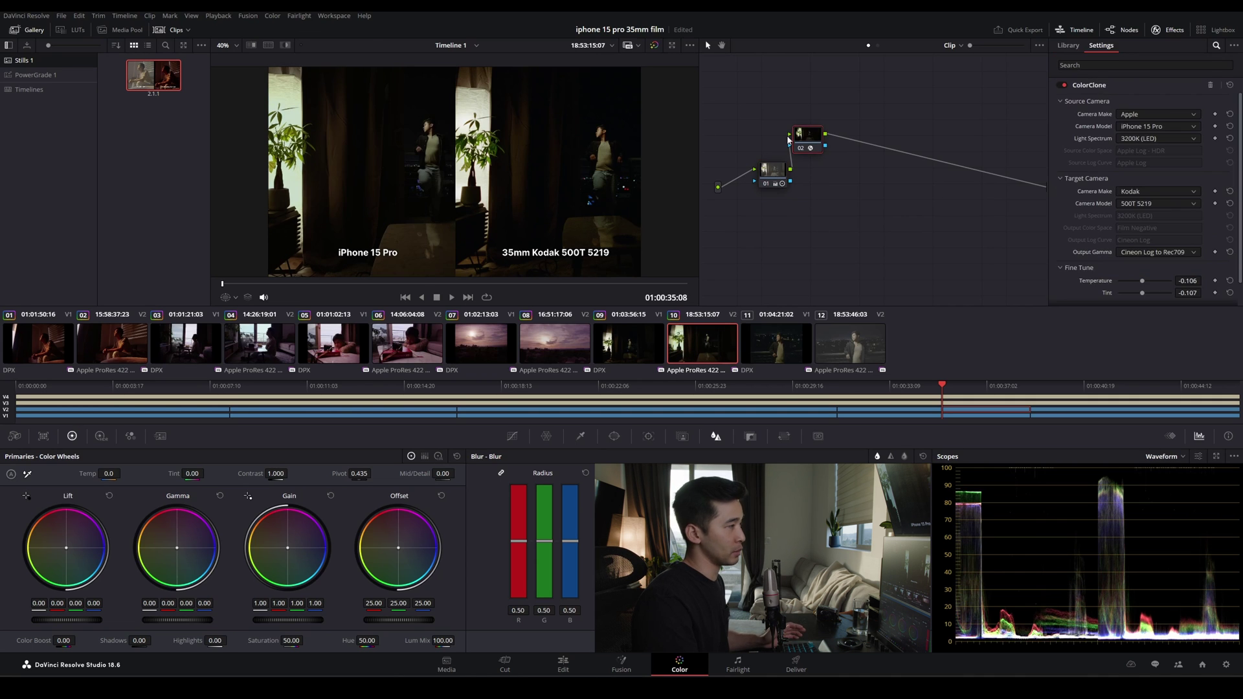
{"action": "right_click", "coordinate": [156, 79]}
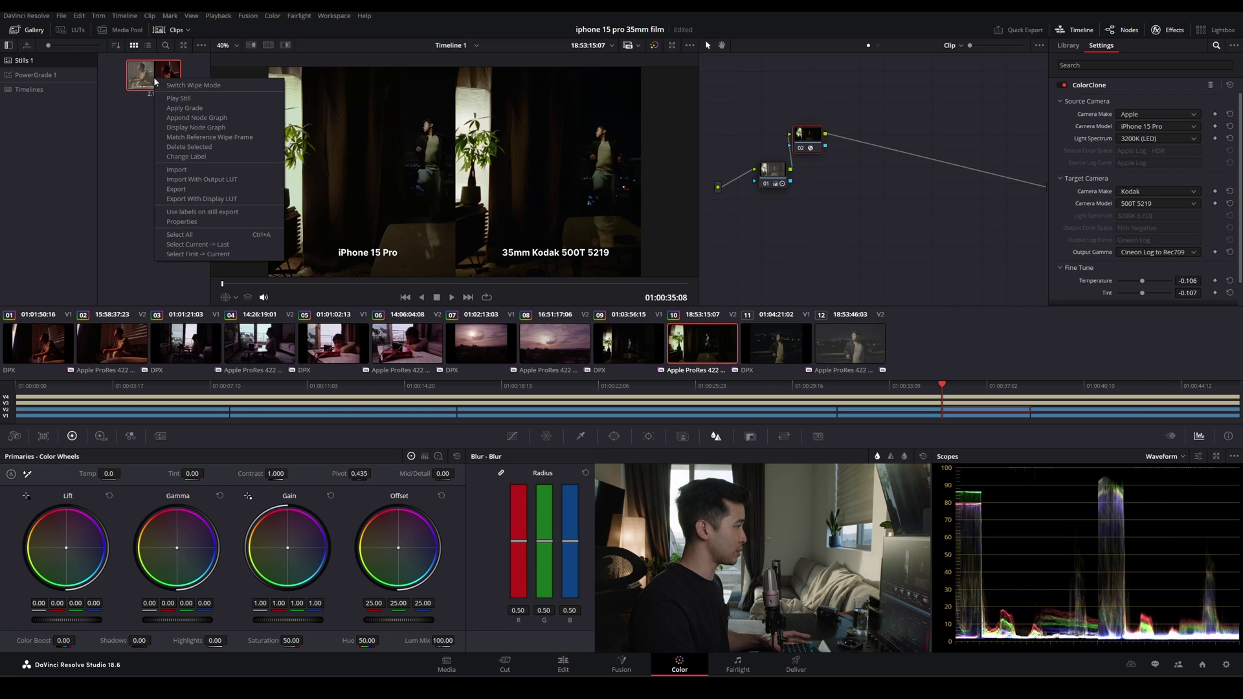
{"action": "left_click", "coordinate": [200, 119]}
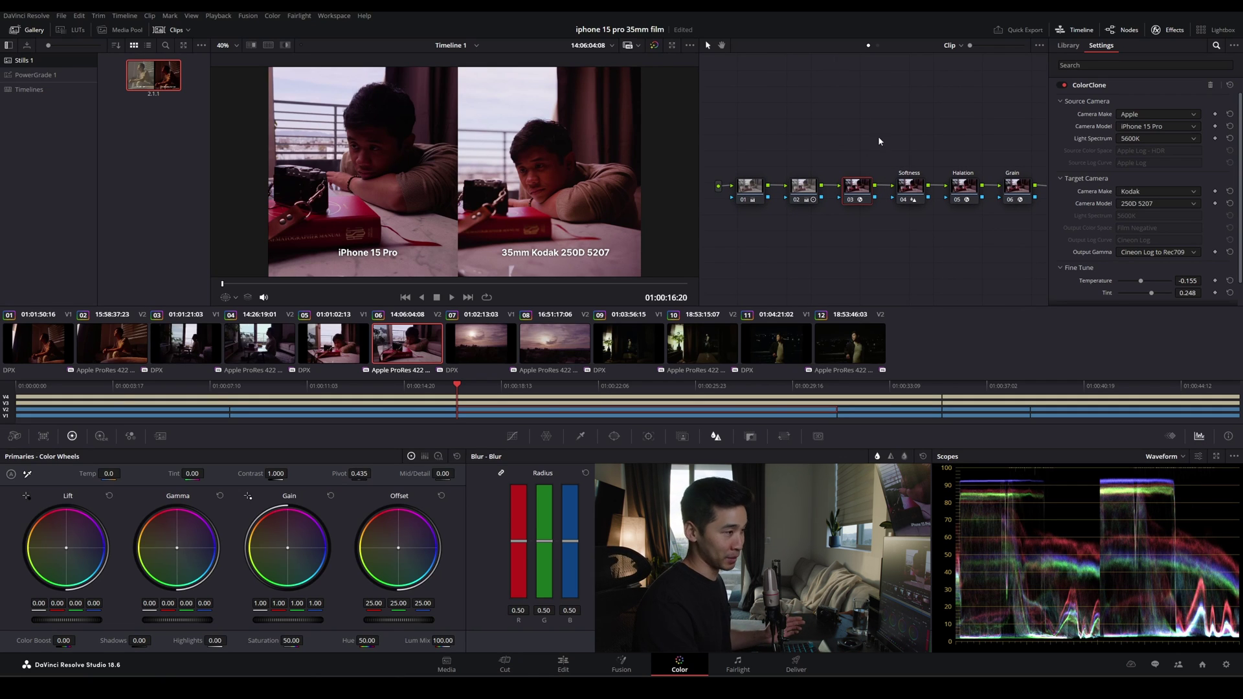
On clip 06, make room between the ColorClone and Softness nodes and insert a new serial node there
{"action": "left_click_drag", "start_coordinate": [865, 134], "coordinate": [842, 131]}
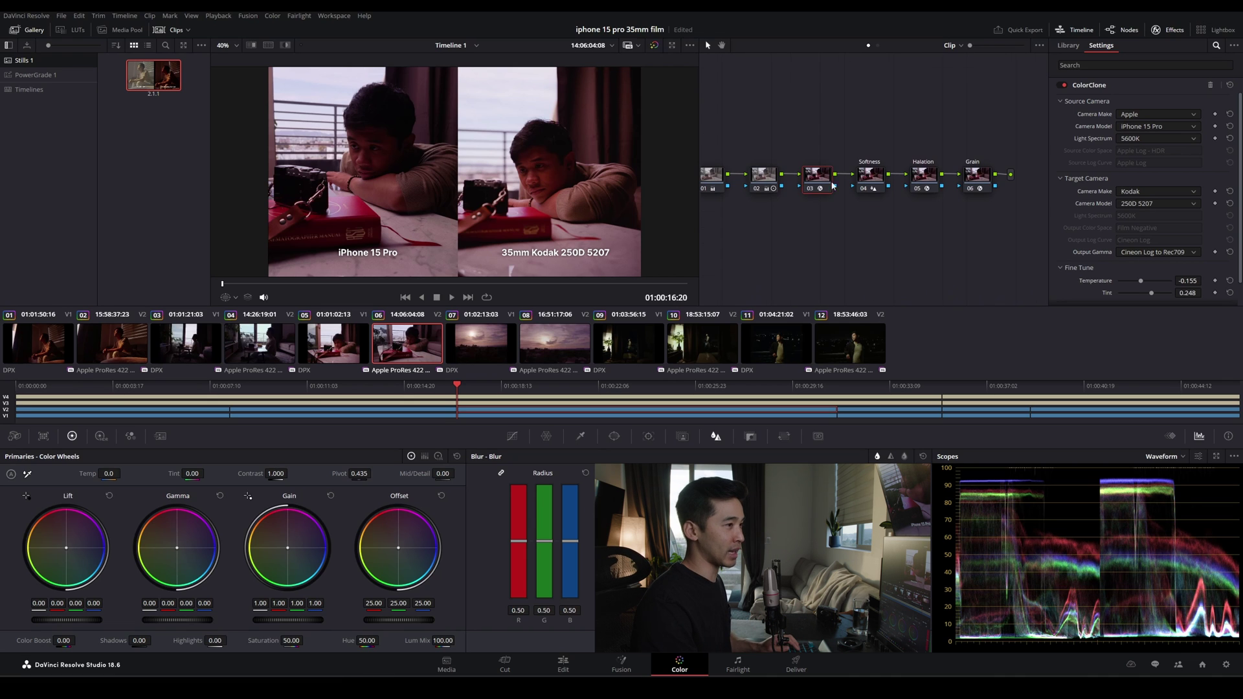
{"action": "left_click_drag", "start_coordinate": [853, 241], "coordinate": [837, 240]}
{"action": "left_click_drag", "start_coordinate": [854, 183], "coordinate": [802, 182]}
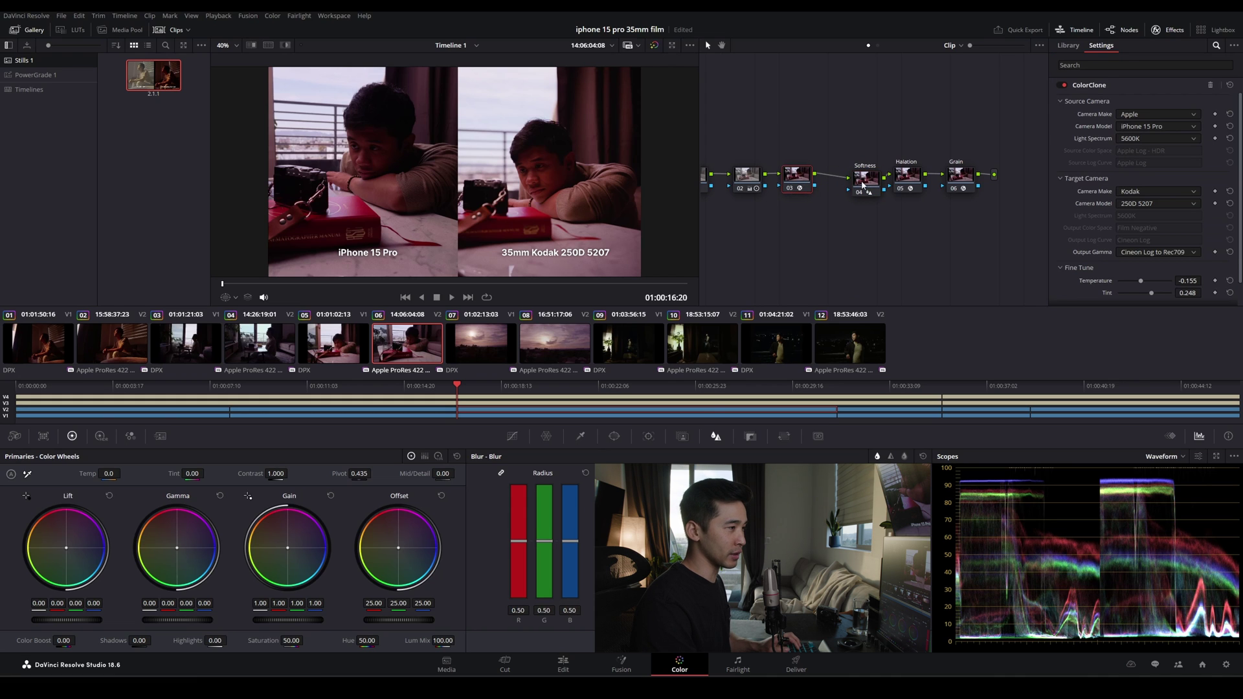
{"action": "key", "text": "alt+s"}
Find the Depth Map effect, apply it to clip 06's new node and invert the map
{"action": "left_click", "coordinate": [1112, 63]}
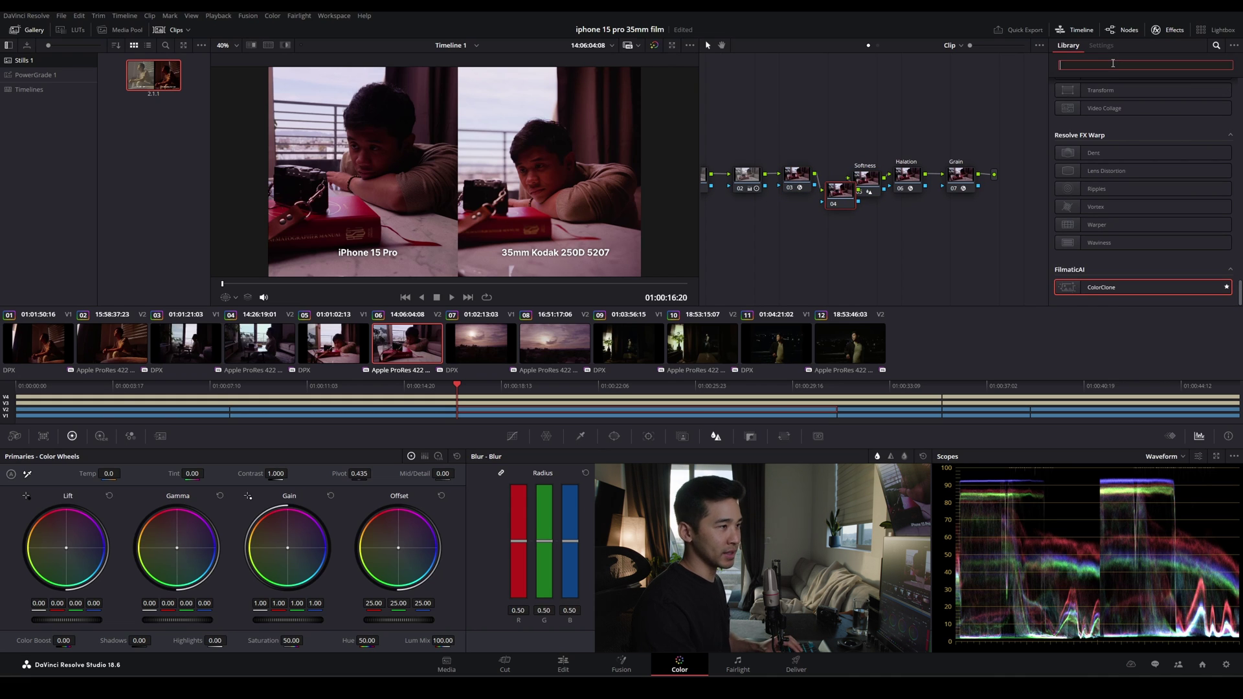
{"action": "type", "text": "deph"}
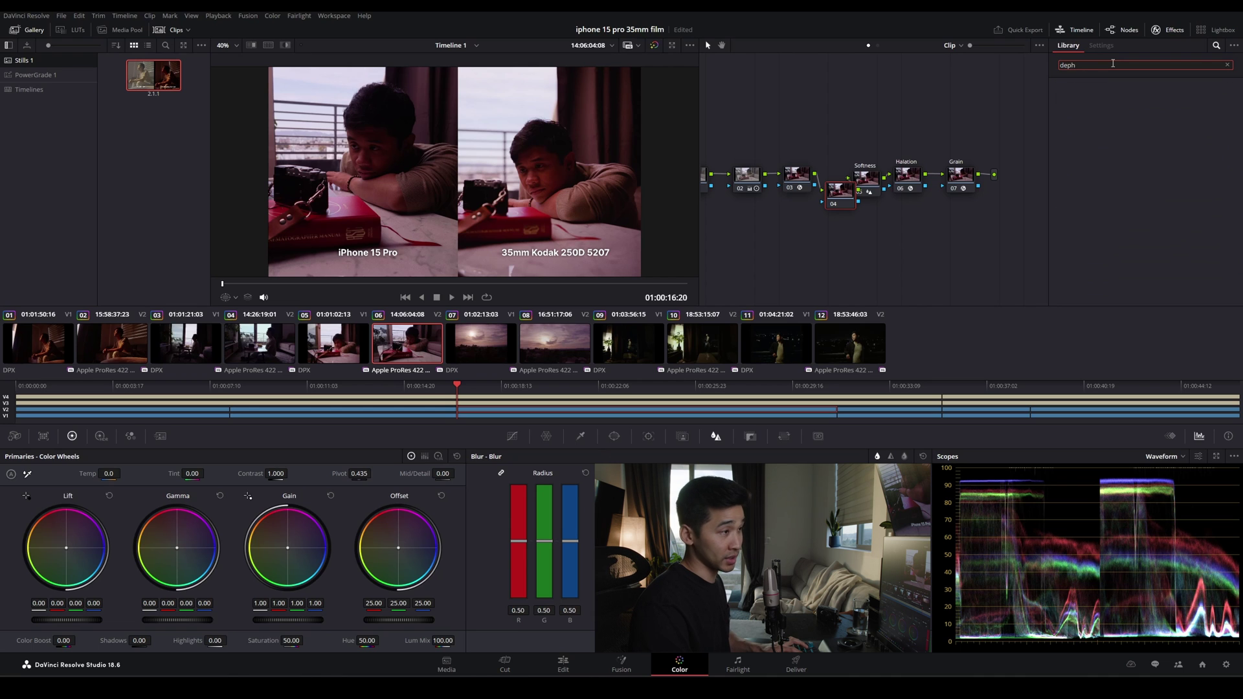
{"action": "key", "text": "BackSpace"}
{"action": "left_click_drag", "start_coordinate": [1100, 103], "coordinate": [840, 202]}
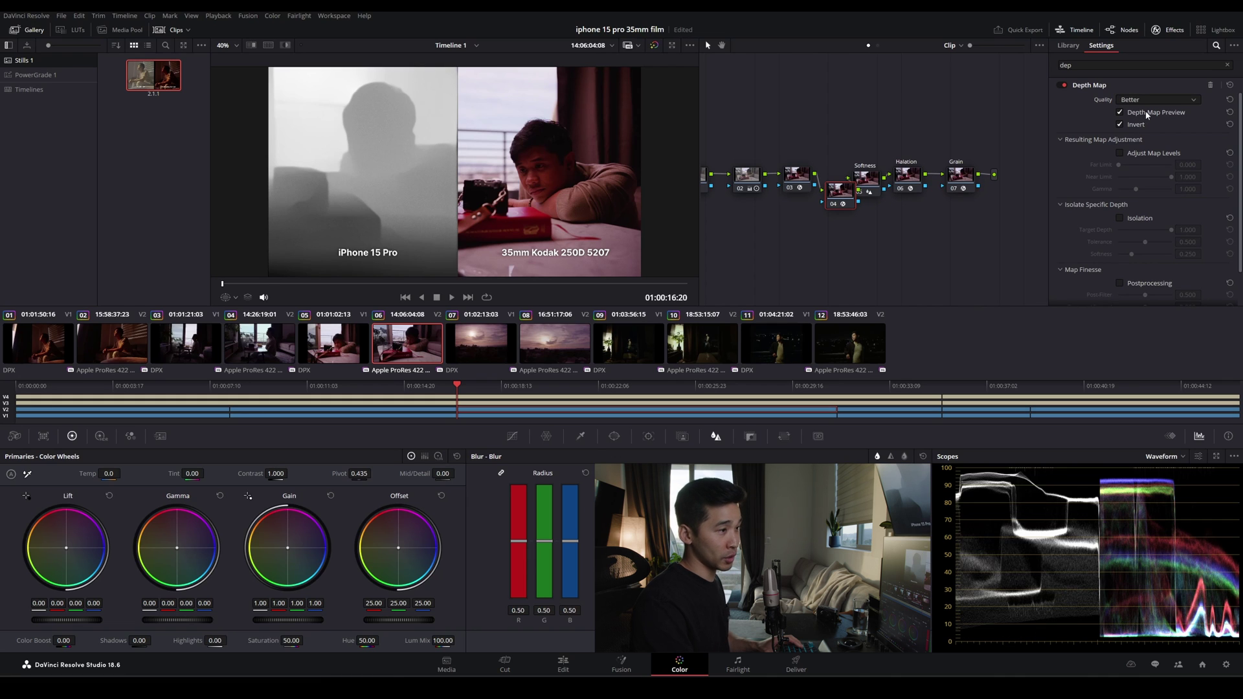
Enable map level adjustment with a far limit of -0.236 and depth isolation with a target depth of 0.438
{"action": "left_click", "coordinate": [1138, 155]}
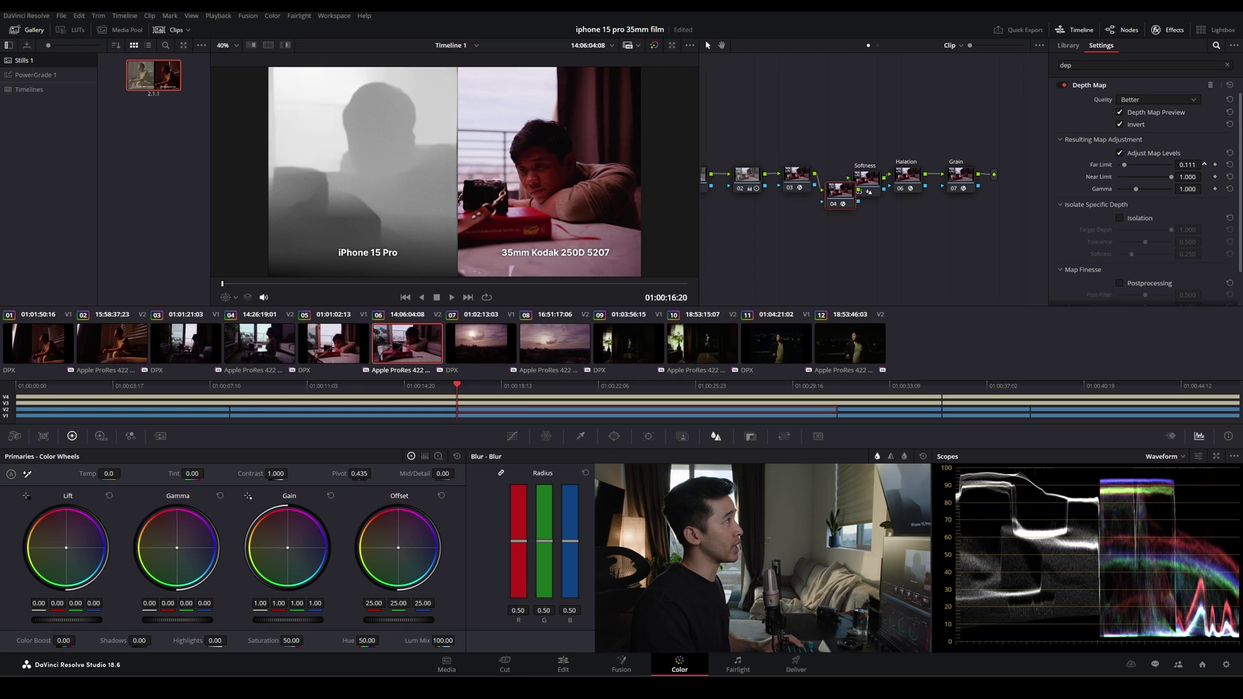
{"action": "left_click_drag", "start_coordinate": [1204, 165], "coordinate": [1161, 165]}
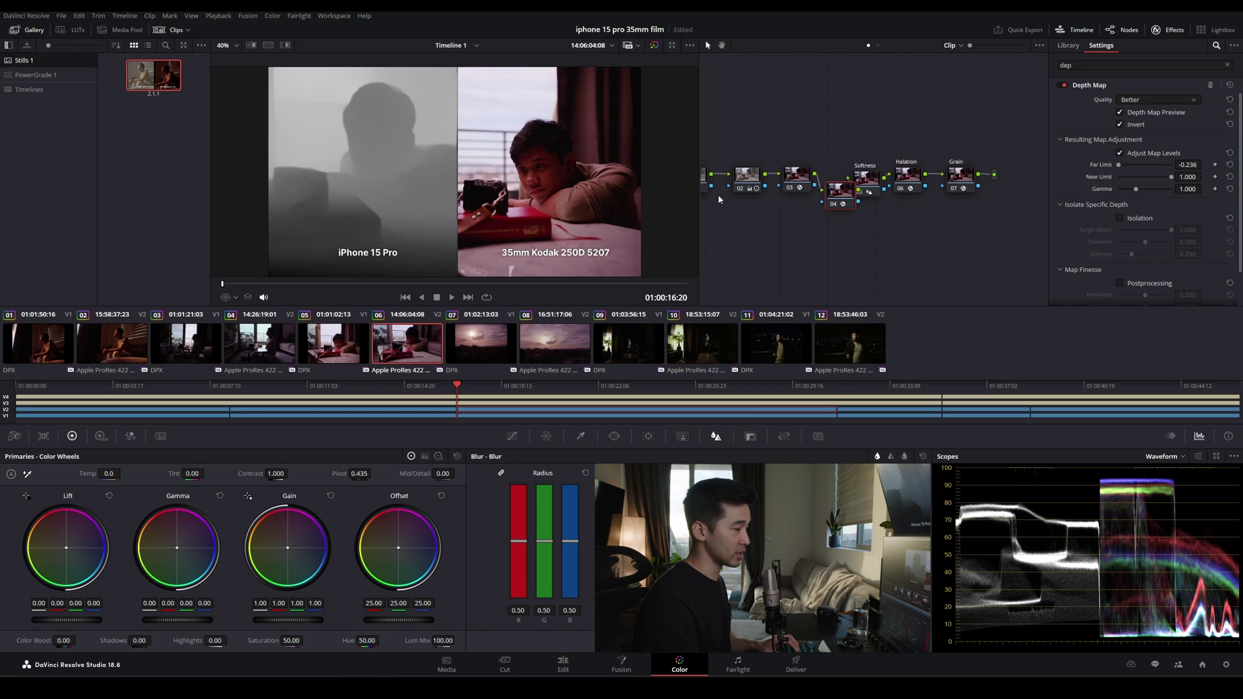
{"action": "left_click", "coordinate": [1140, 219]}
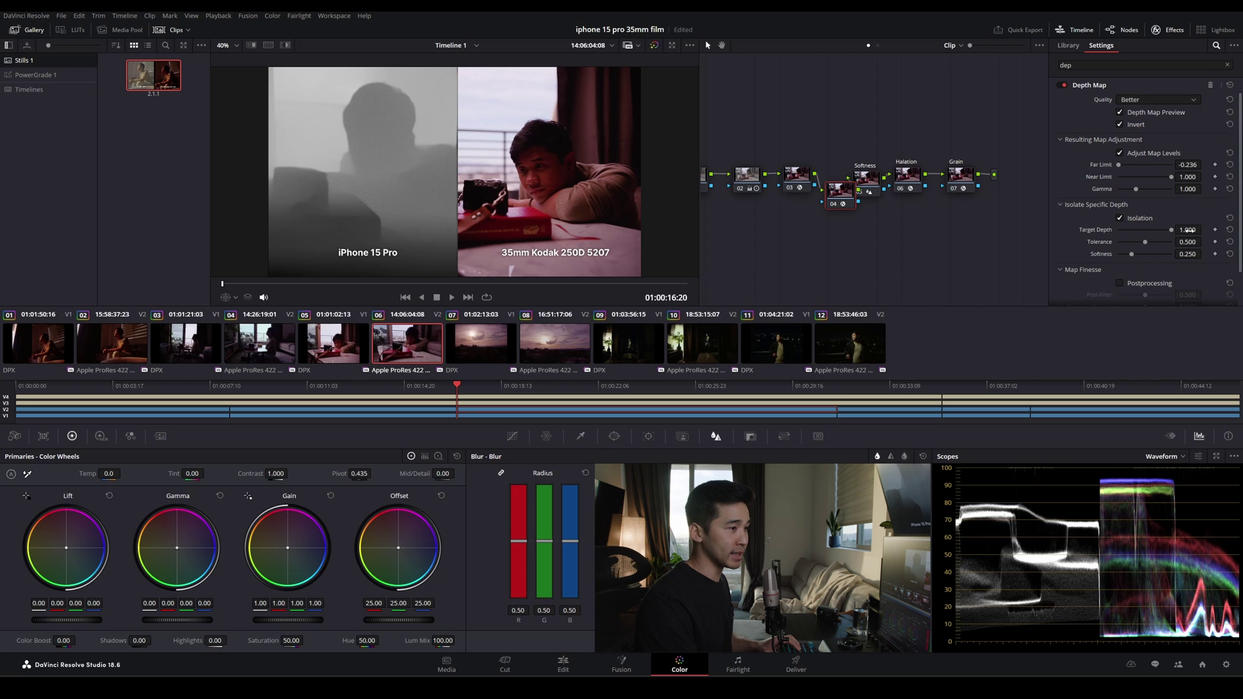
{"action": "left_click_drag", "start_coordinate": [1190, 230], "coordinate": [1174, 230]}
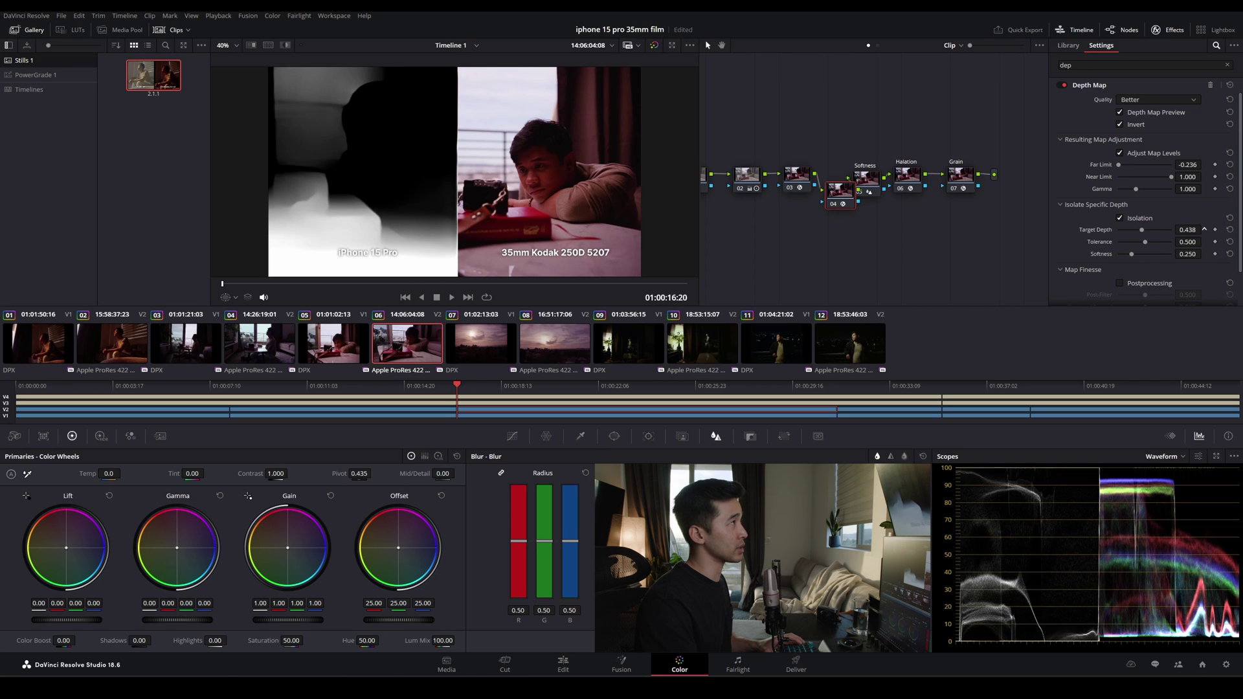
Set the Depth Map quality to Faster and refine it to far limit -0.032, target depth 0.474 and softness 0.187
{"action": "left_click", "coordinate": [1158, 100]}
{"action": "left_click", "coordinate": [1136, 114]}
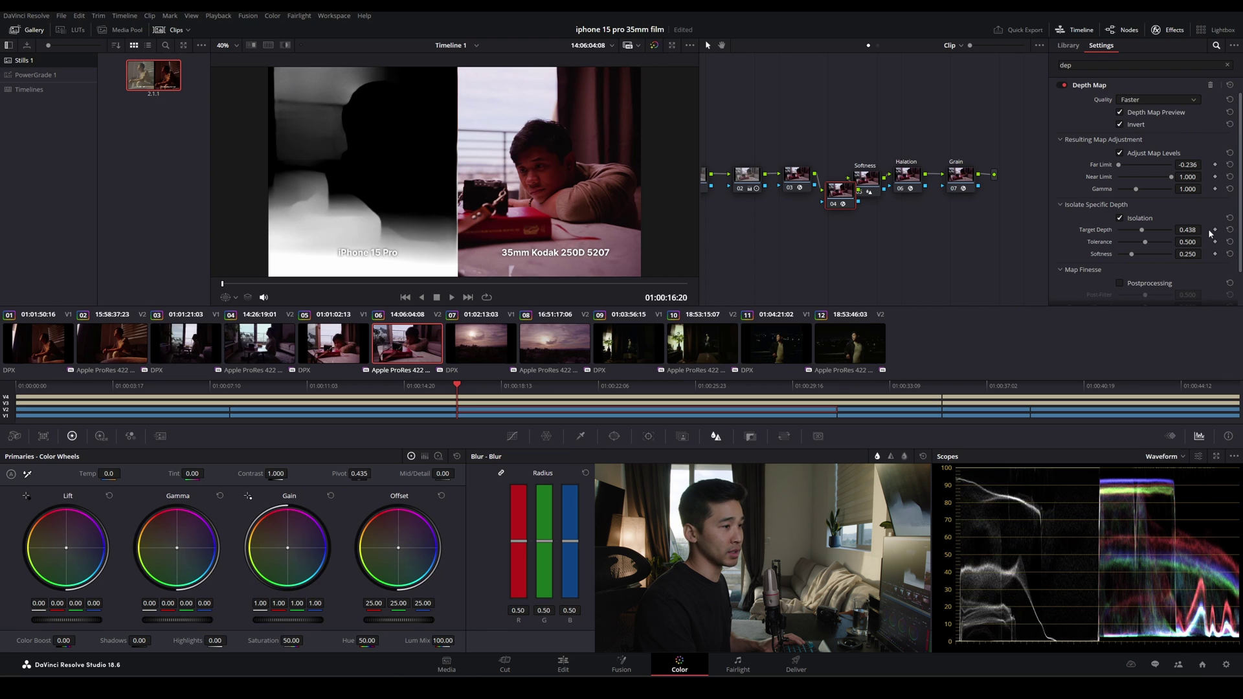
{"action": "left_click_drag", "start_coordinate": [1187, 229], "coordinate": [1189, 230]}
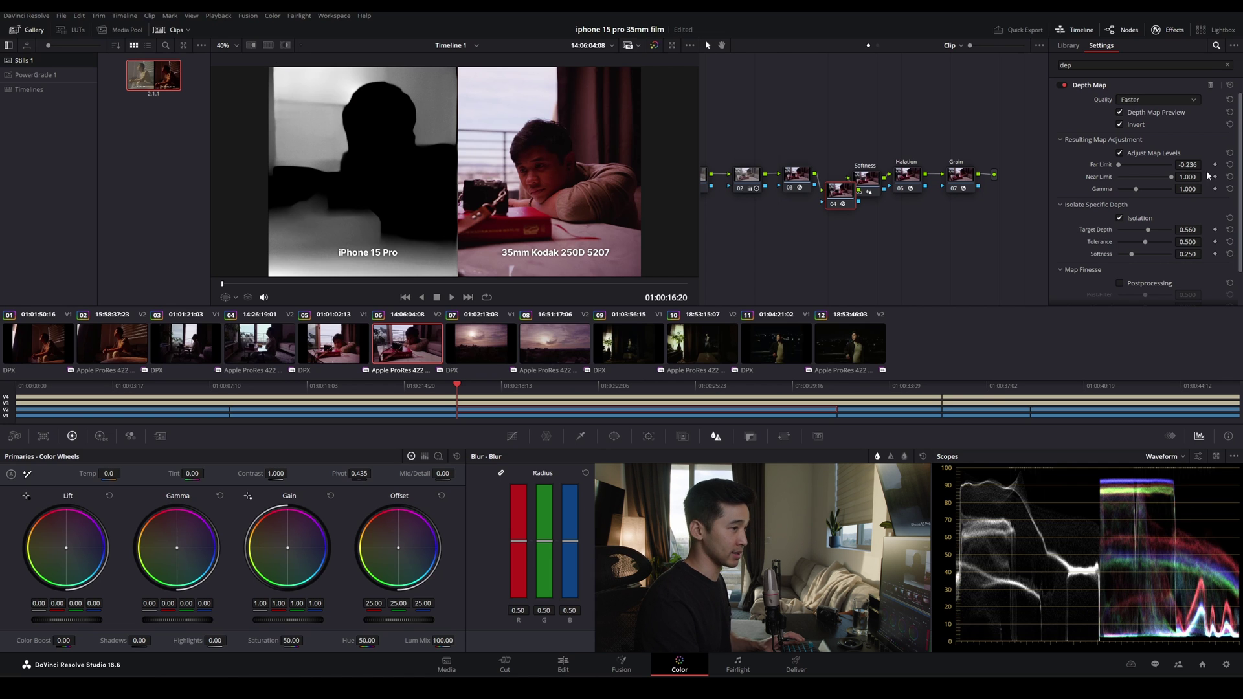
{"action": "mouse_move", "coordinate": [1188, 165]}
{"action": "left_mouse_down"}
{"action": "mouse_move", "coordinate": [1207, 164]}
{"action": "mouse_move", "coordinate": [1190, 164]}
{"action": "left_mouse_up"}
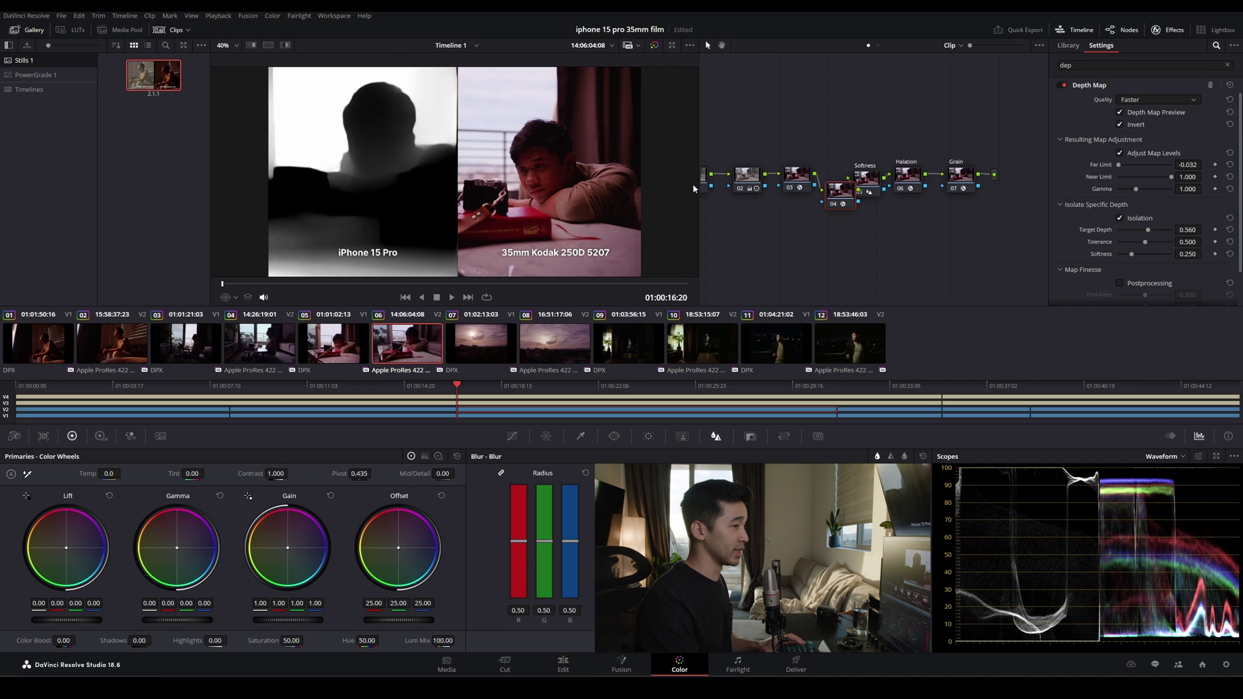
{"action": "left_click_drag", "start_coordinate": [1188, 229], "coordinate": [1171, 254]}
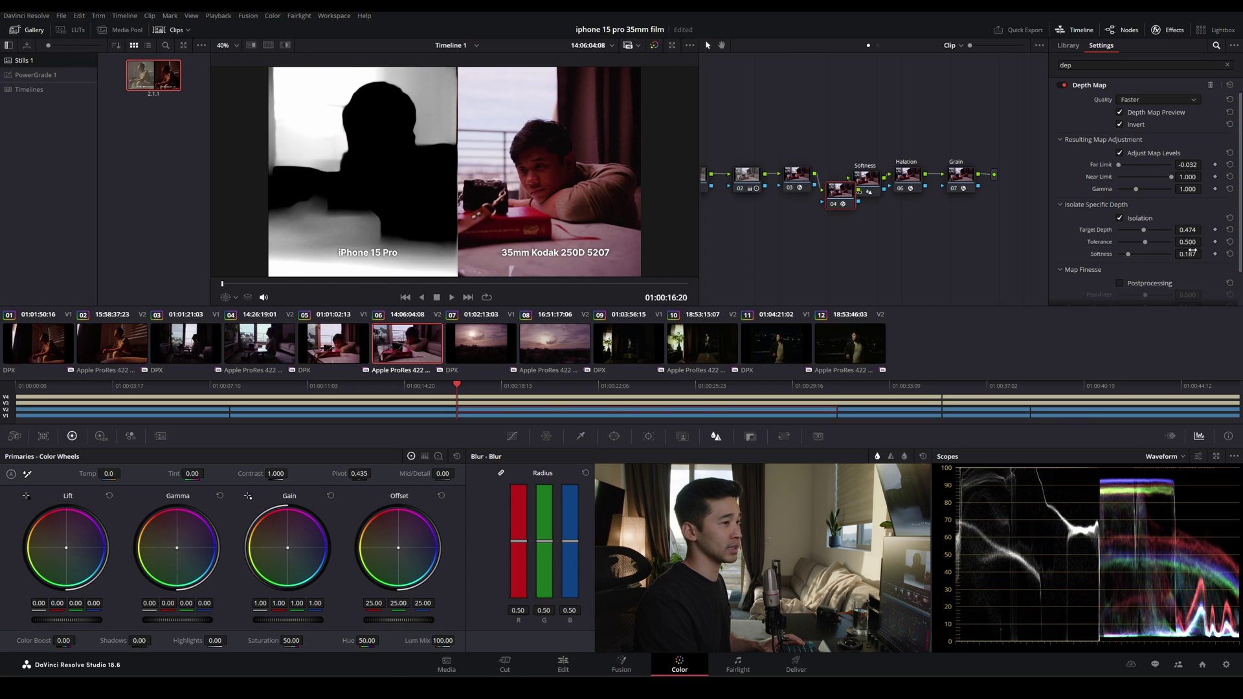
Turn off the depth map preview and label the node Depth Map
{"action": "left_click", "coordinate": [1158, 114]}
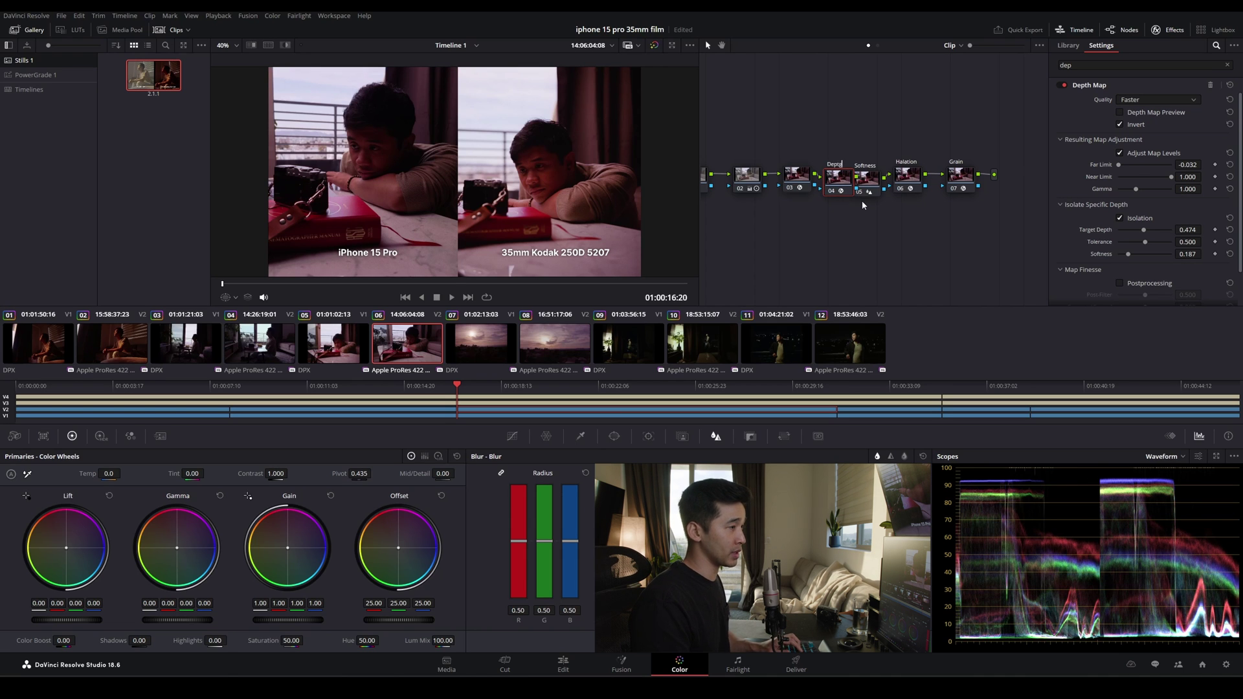
{"action": "type", "text": "p"}
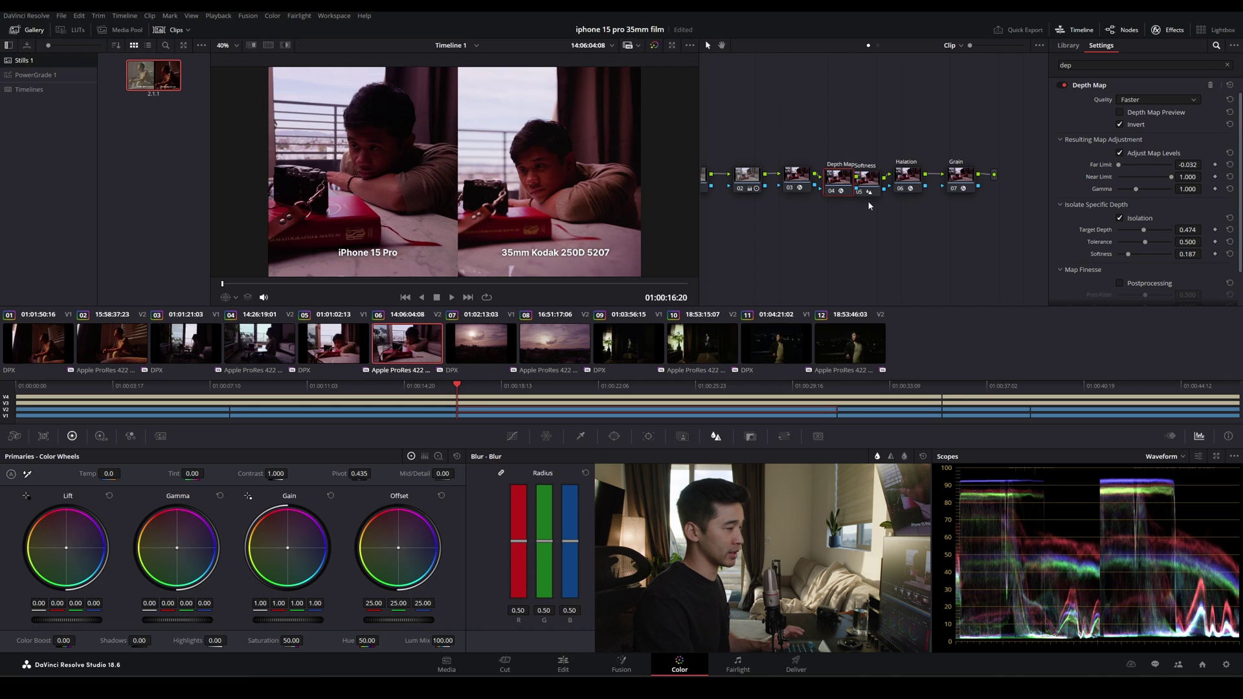
Clean up clip 06's node graph layout and widen the node editor to show the whole chain
{"action": "right_click", "coordinate": [827, 229]}
{"action": "left_click", "coordinate": [855, 338]}
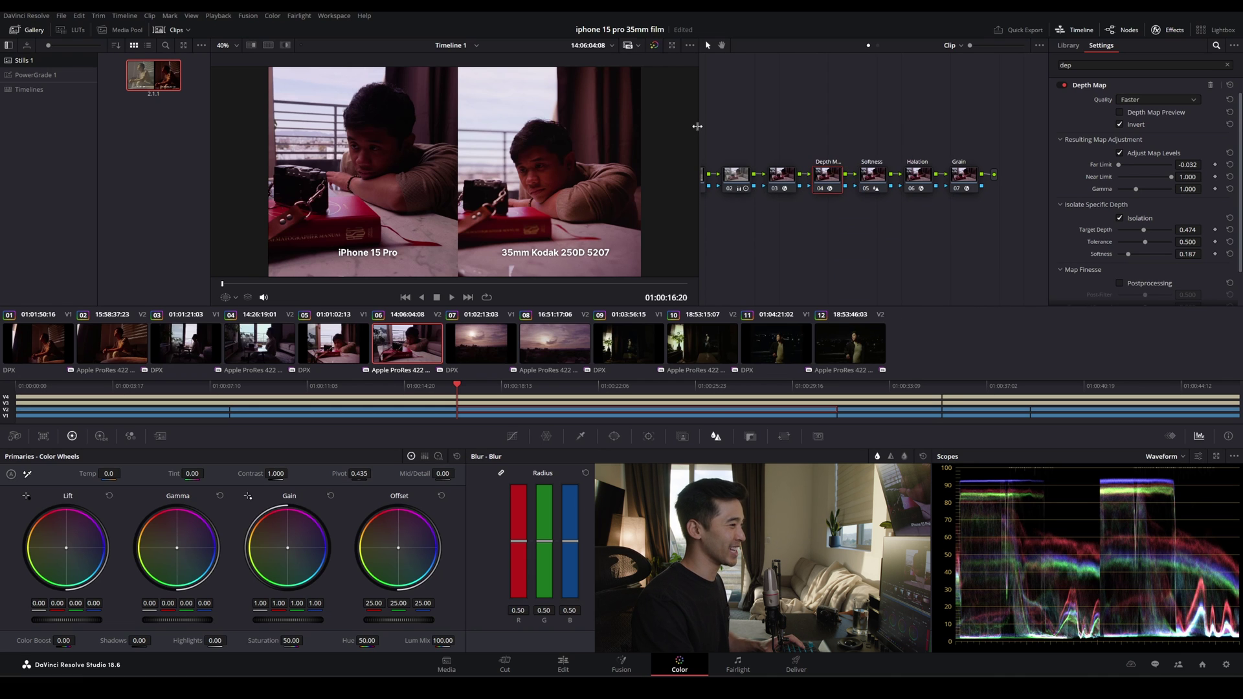
{"action": "left_click_drag", "start_coordinate": [697, 126], "coordinate": [620, 127]}
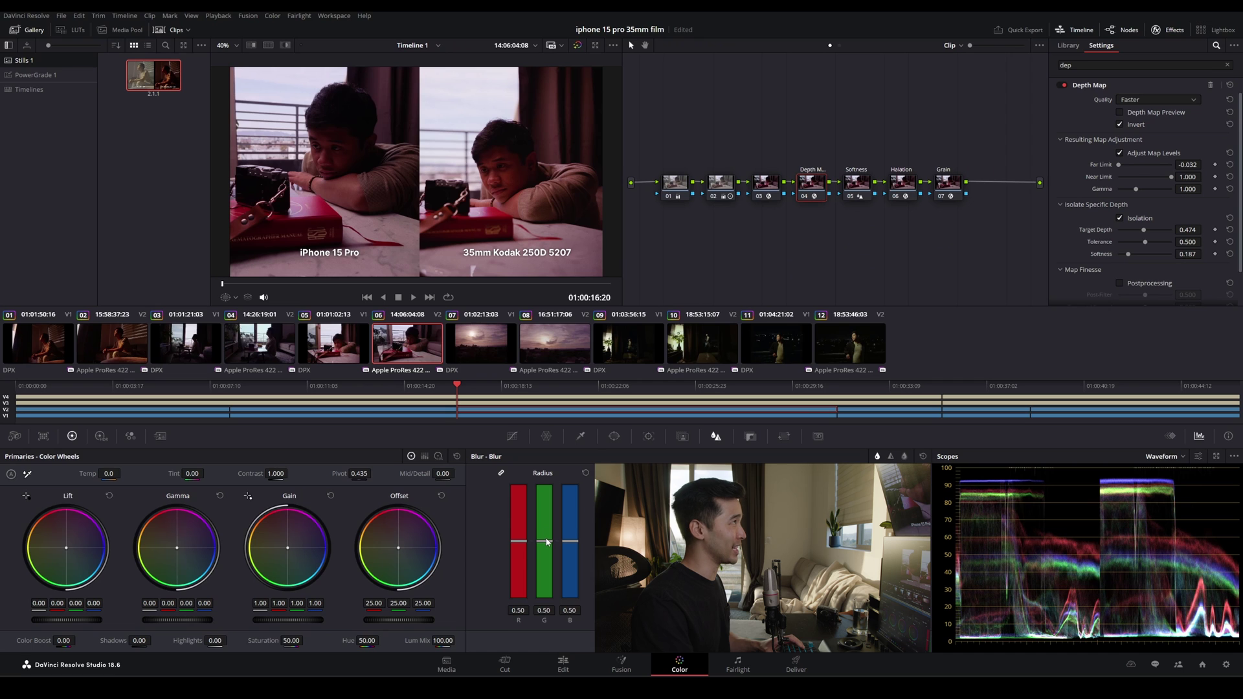
{"action": "left_click_drag", "start_coordinate": [546, 538], "coordinate": [551, 385]}
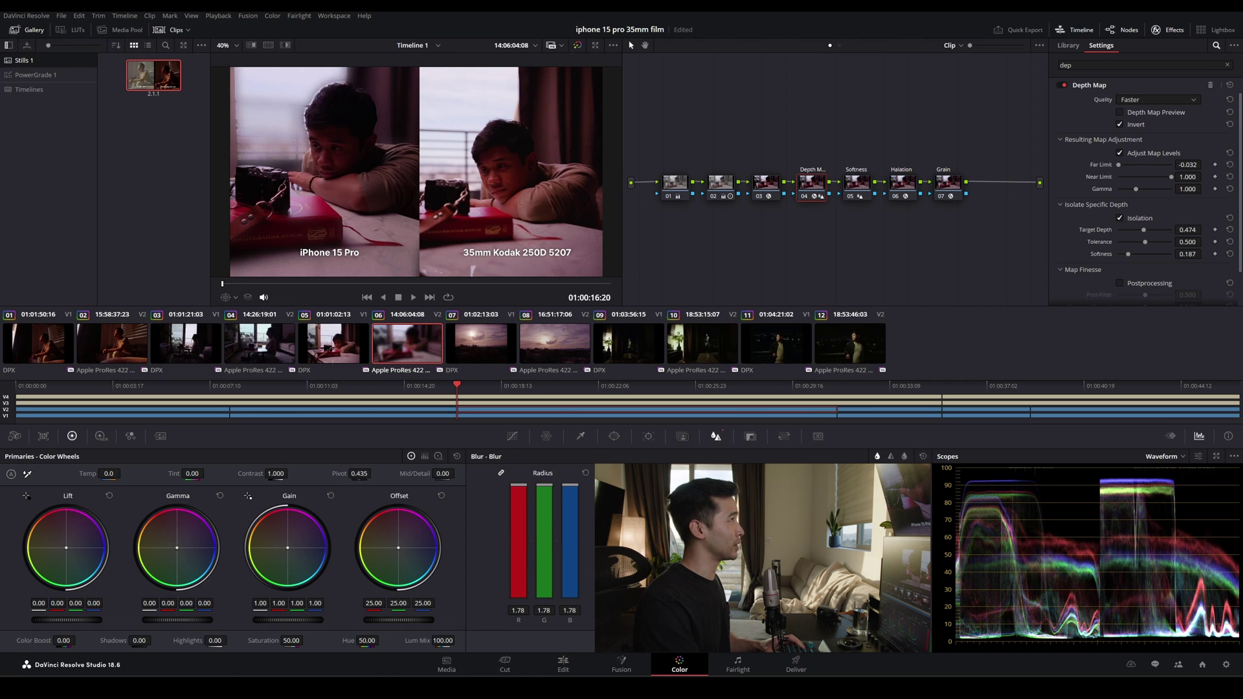
{"action": "left_click", "coordinate": [1120, 112]}
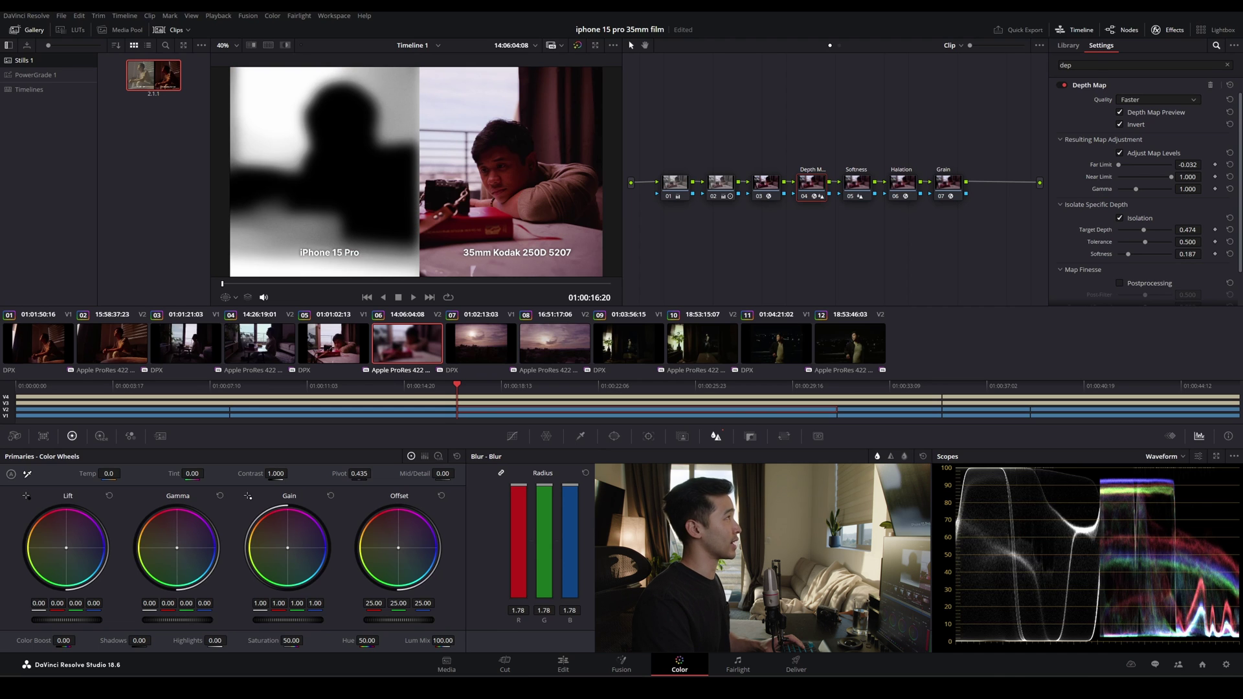
{"action": "left_click", "coordinate": [1120, 112]}
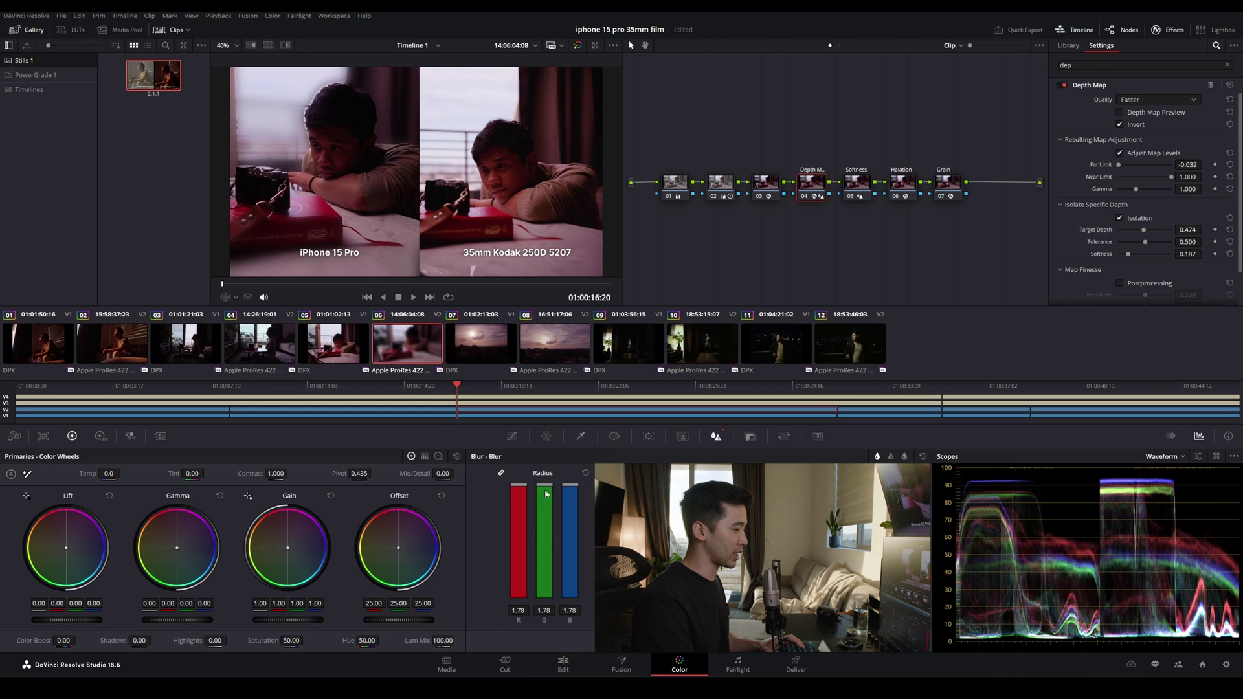
{"action": "left_click_drag", "start_coordinate": [545, 493], "coordinate": [548, 605]}
{"action": "left_click", "coordinate": [585, 473]}
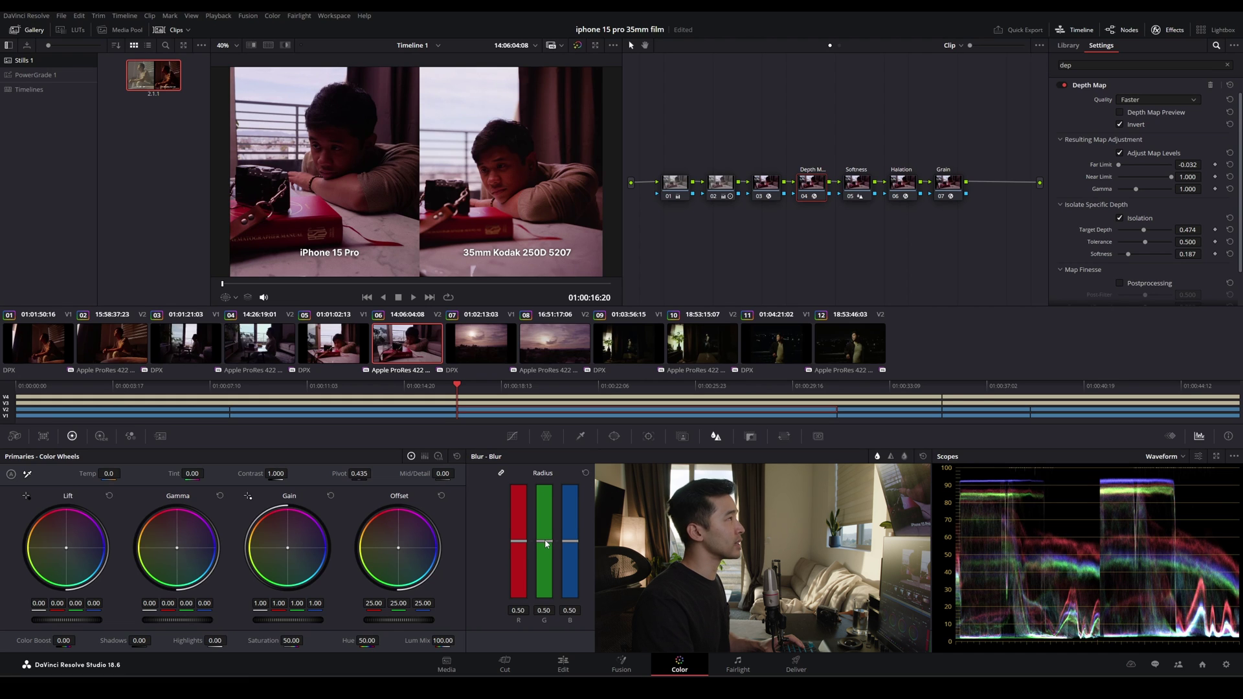
Set the Depth Map node's blur radius to 0.65 and refine the map to near limit 0.766, far limit 0.039 and Better quality
{"action": "left_click_drag", "start_coordinate": [545, 544], "coordinate": [549, 525]}
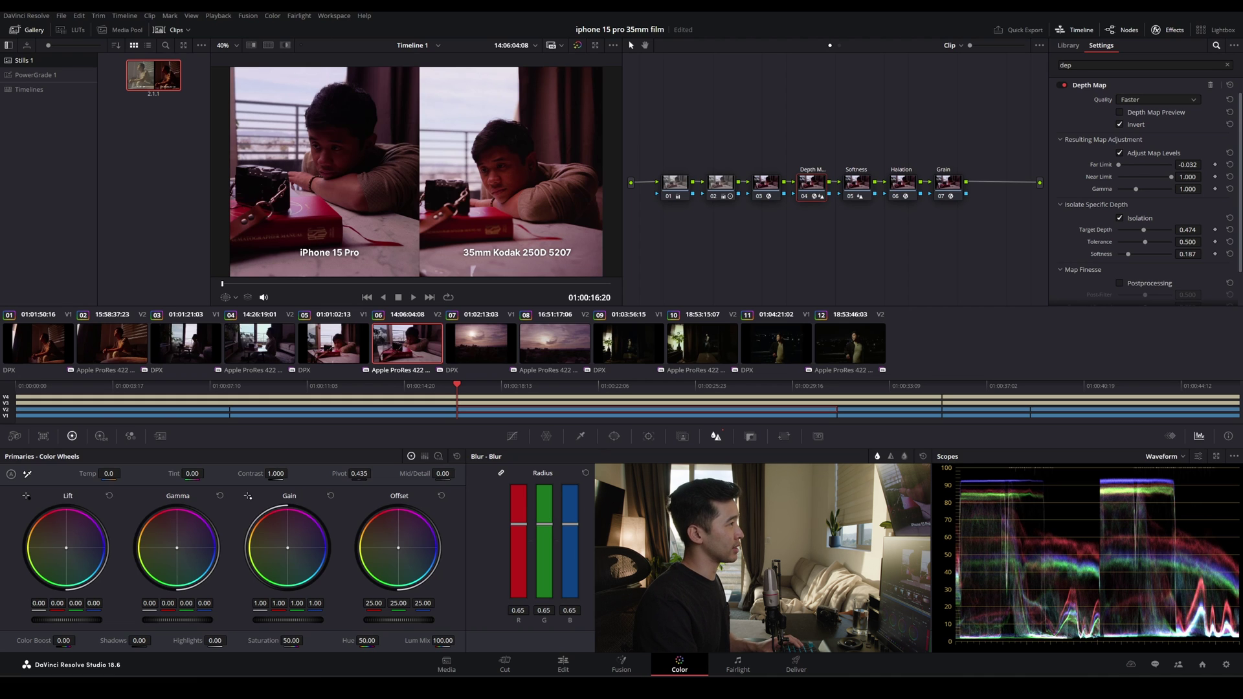
{"action": "left_click", "coordinate": [1158, 113]}
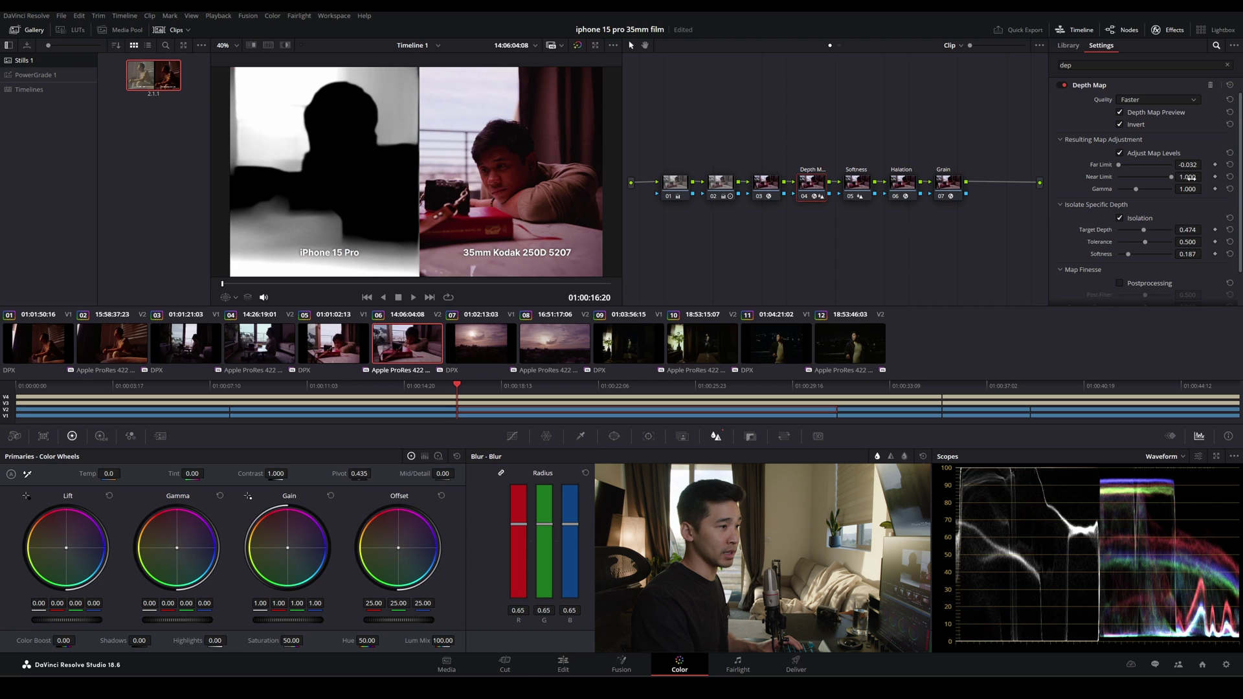
{"action": "mouse_move", "coordinate": [1187, 177]}
{"action": "left_mouse_down"}
{"action": "mouse_move", "coordinate": [1148, 177]}
{"action": "mouse_move", "coordinate": [1204, 176]}
{"action": "mouse_move", "coordinate": [1197, 165]}
{"action": "left_mouse_up"}
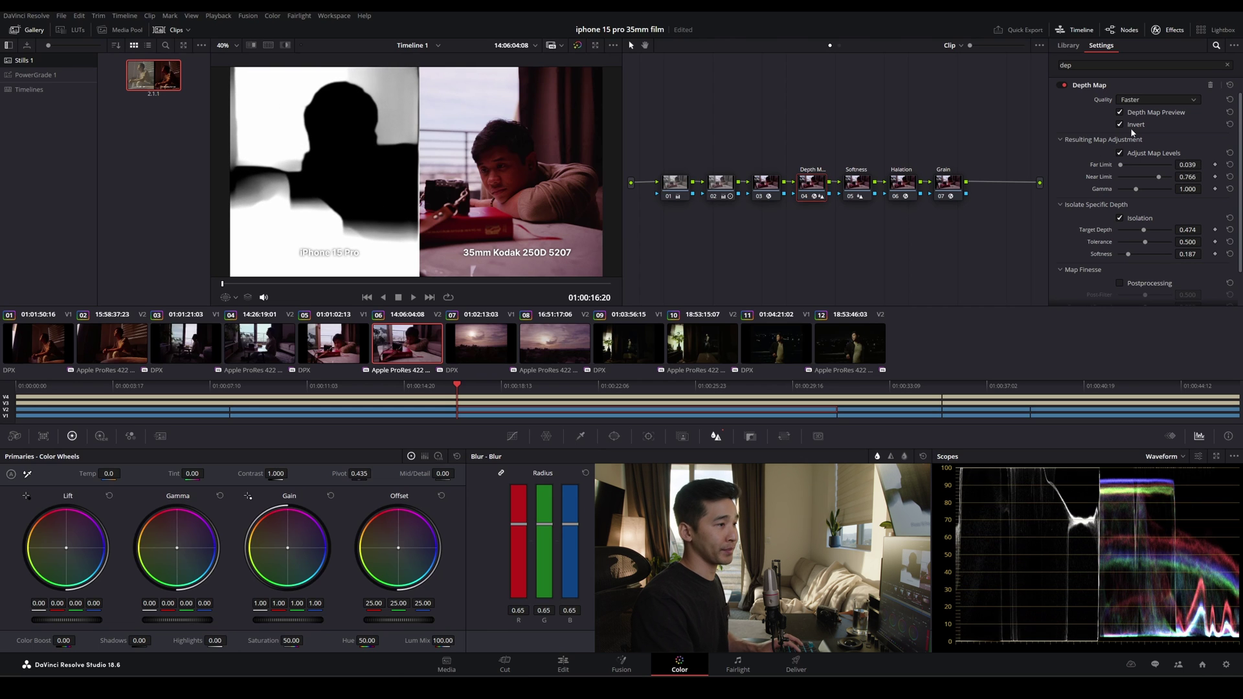
{"action": "left_click", "coordinate": [1119, 112]}
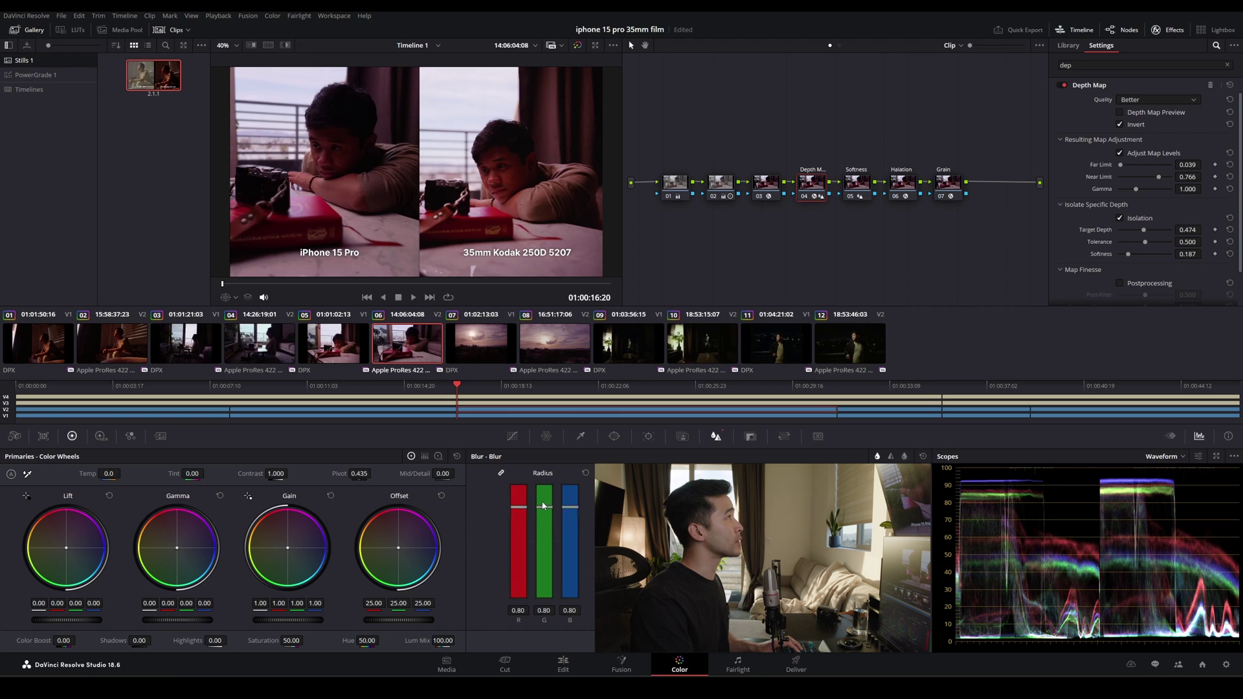
Fine-tune the blur radius on the Depth Map node to 0.72 for red, green and blue
{"action": "mouse_move", "coordinate": [544, 508]}
{"action": "left_mouse_down"}
{"action": "mouse_move", "coordinate": [545, 563]}
{"action": "mouse_move", "coordinate": [544, 506]}
{"action": "left_mouse_up"}
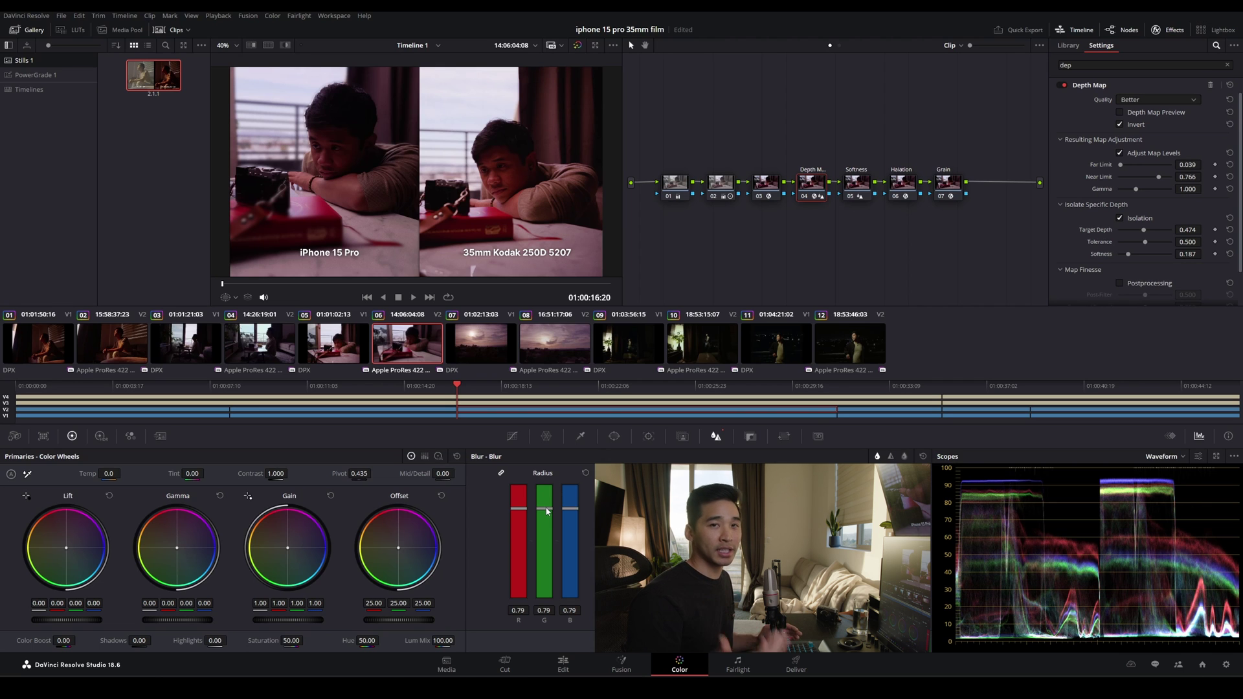
{"action": "left_click_drag", "start_coordinate": [546, 510], "coordinate": [546, 518]}
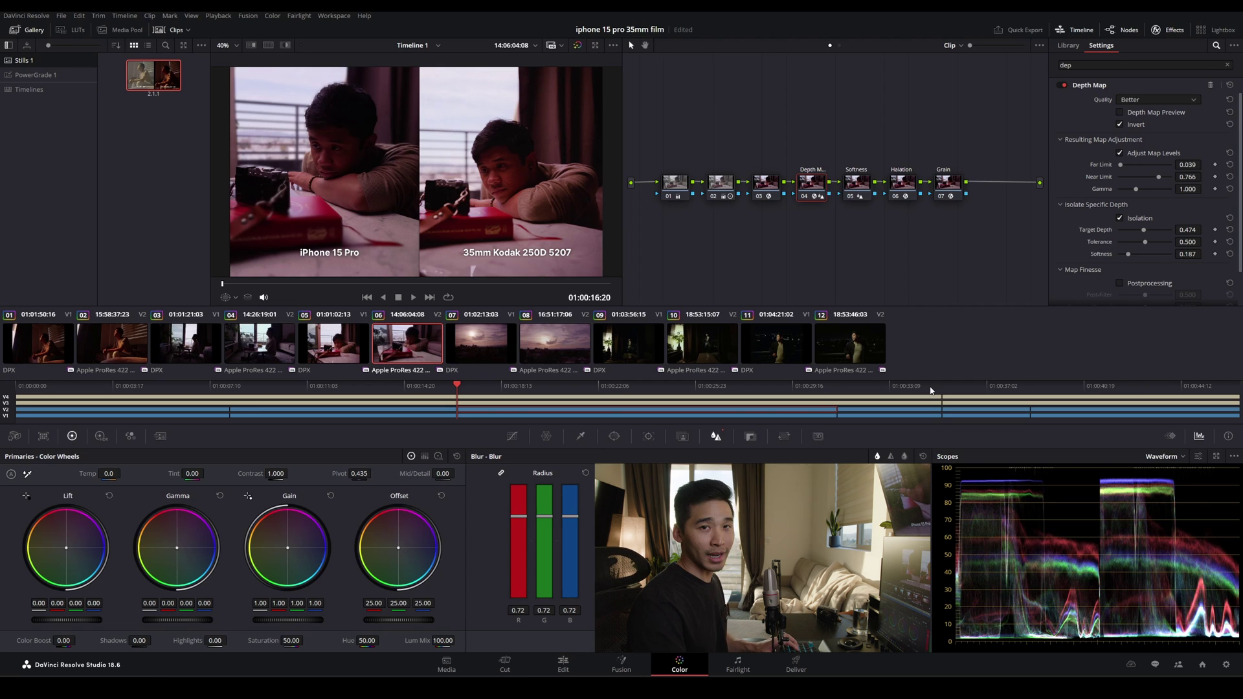